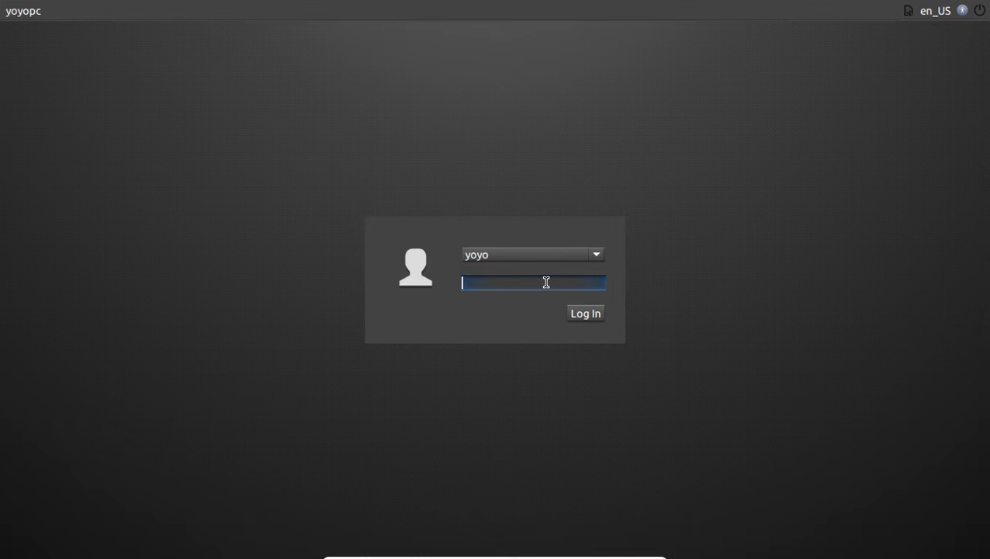
- Log in by entering the account password, and dismiss the presentation mode notification on the desktop
text(*****)
key(Return)
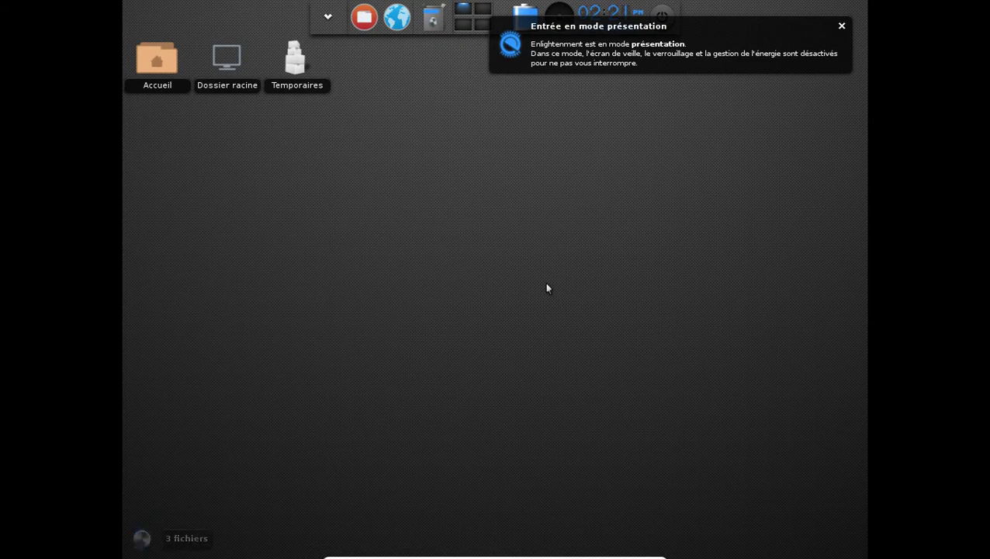
click(842, 26)
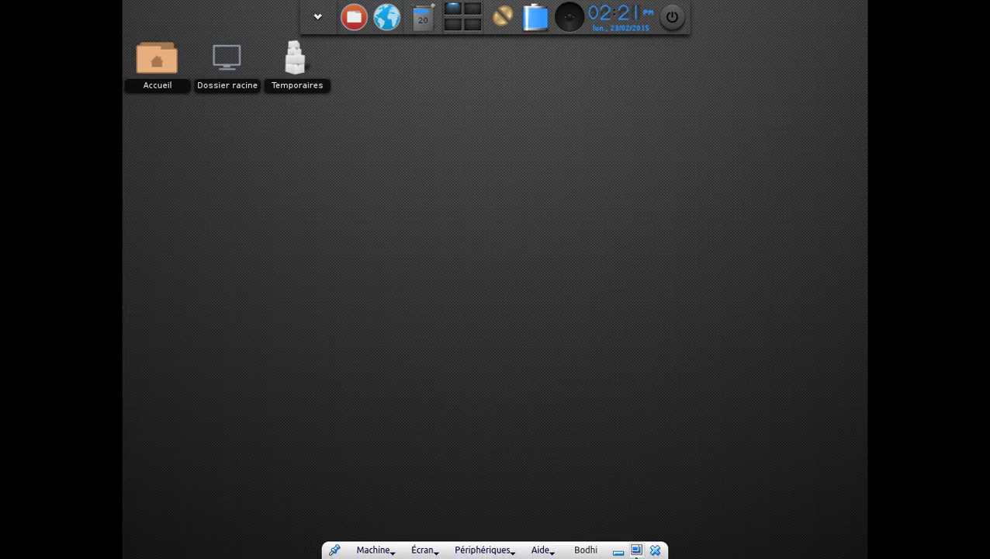
- Leave the virtual machine's full-screen mode and re-enter it so the Bodhi desktop fills the whole display
click(634, 552)
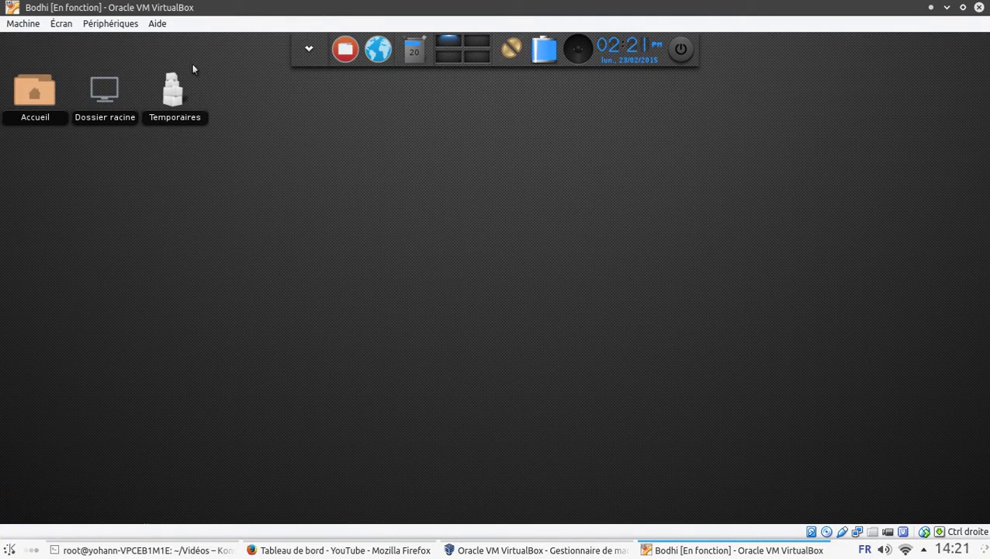
click(59, 24)
click(56, 40)
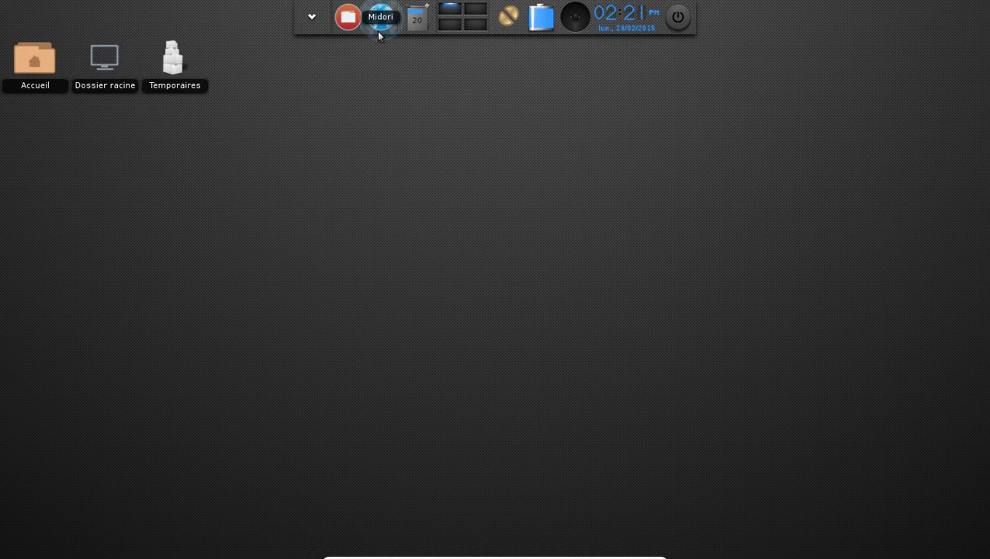
- Call up the main menu from the launcher and various empty spots of the desktop to examine its entries and application categories
click(313, 20)
click(313, 21)
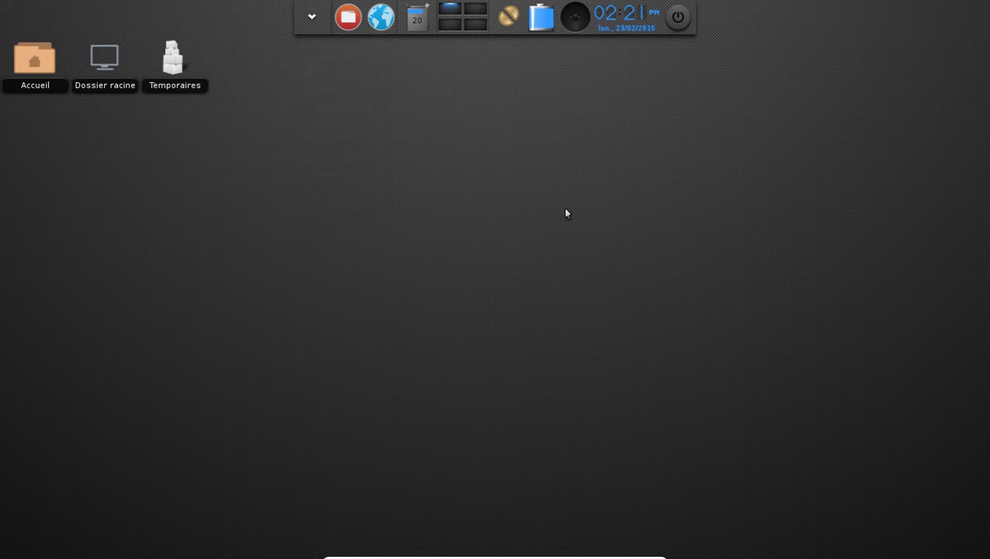
click(336, 181)
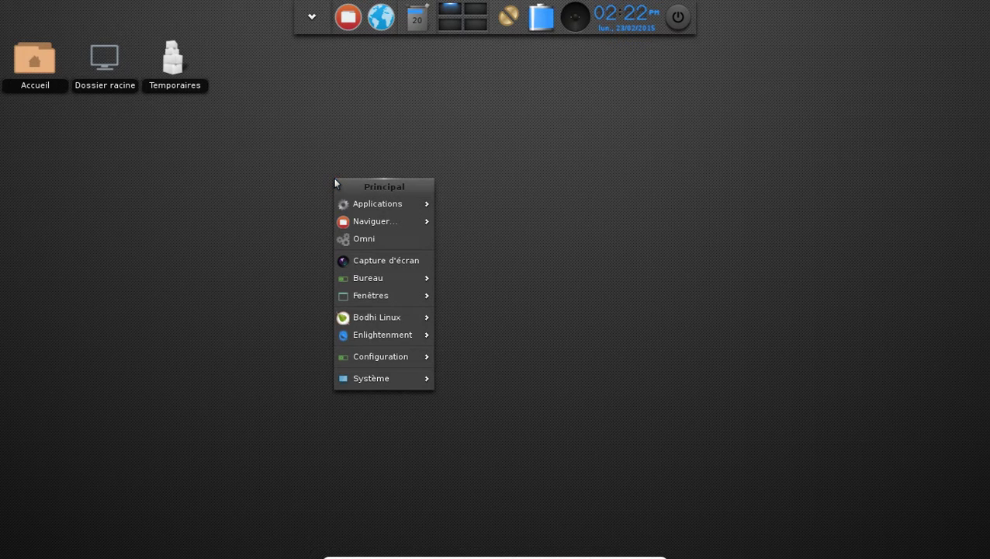
click(260, 200)
click(91, 218)
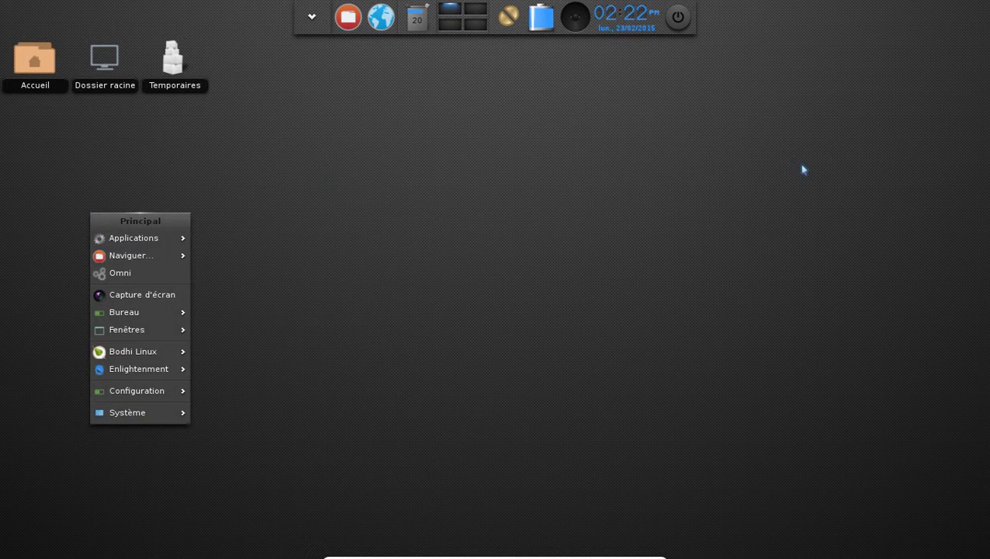
click(803, 169)
click(917, 102)
click(661, 225)
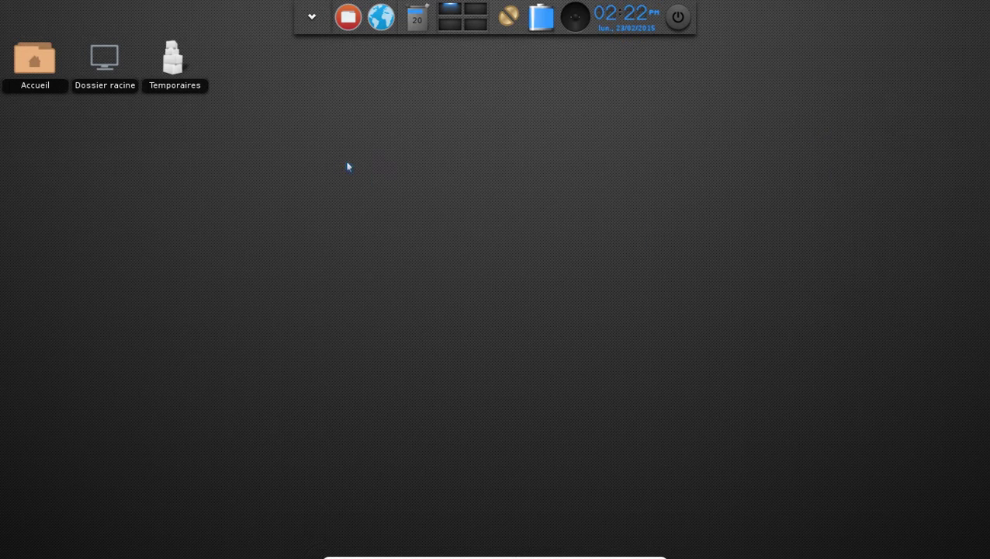
click(344, 147)
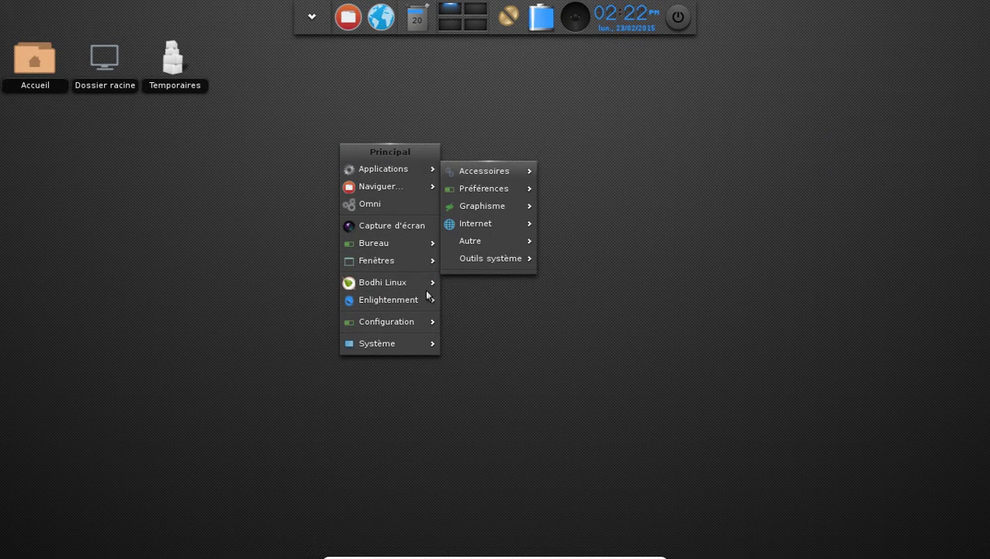
click(298, 78)
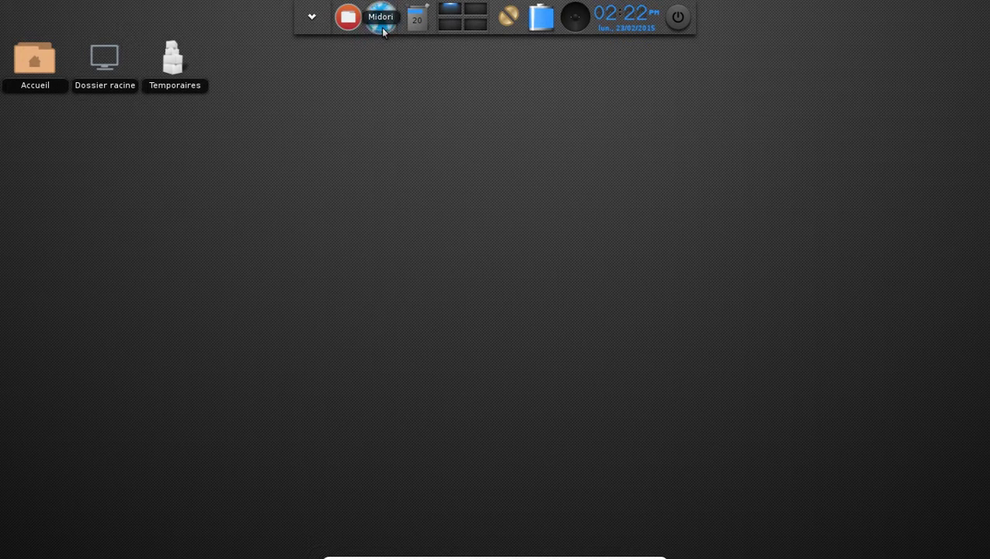
- Launch Htop (Process Viewer) from the system tools and move its window aside to leave the desktop's centre free
click(311, 15)
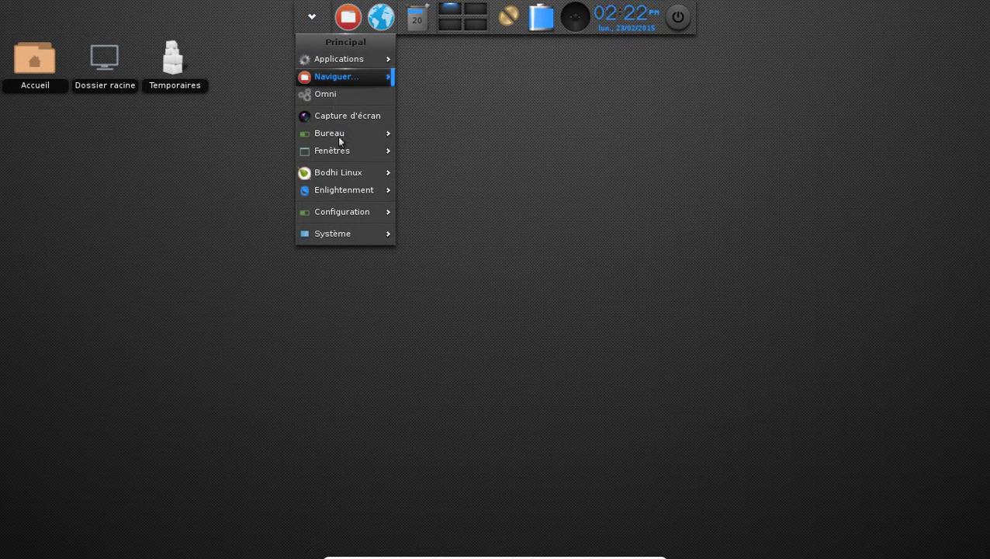
mouse_move(378, 59)
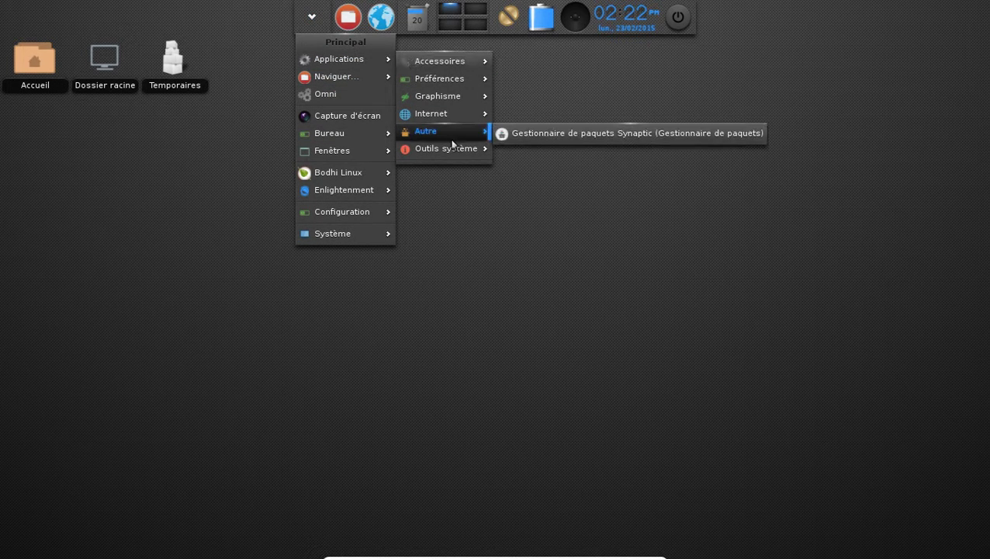
mouse_move(456, 150)
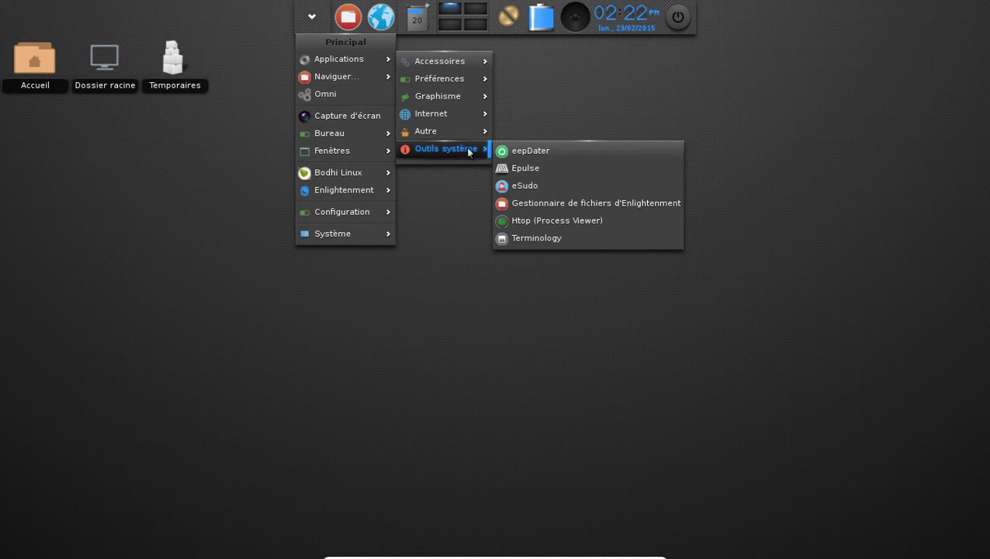
click(558, 223)
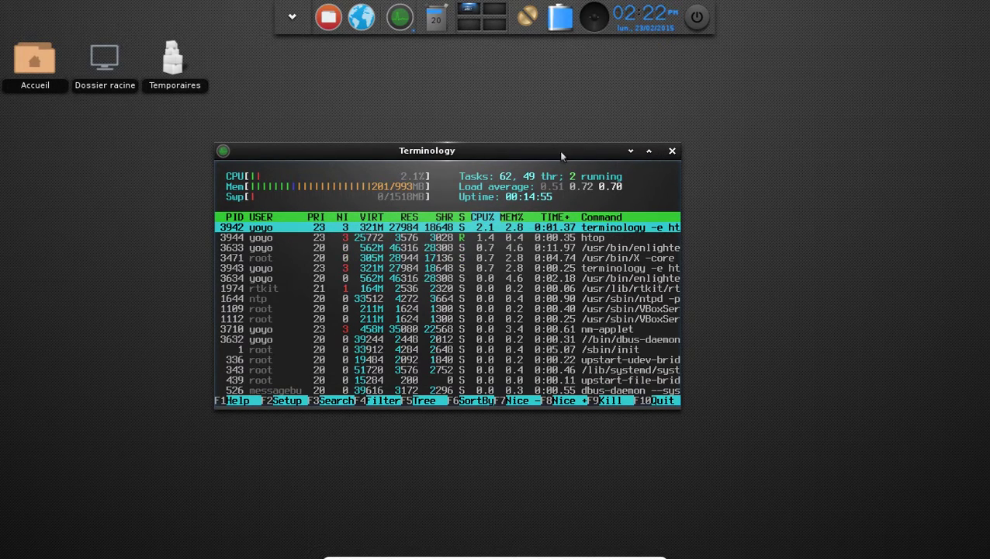
drag(550, 150, 811, 100)
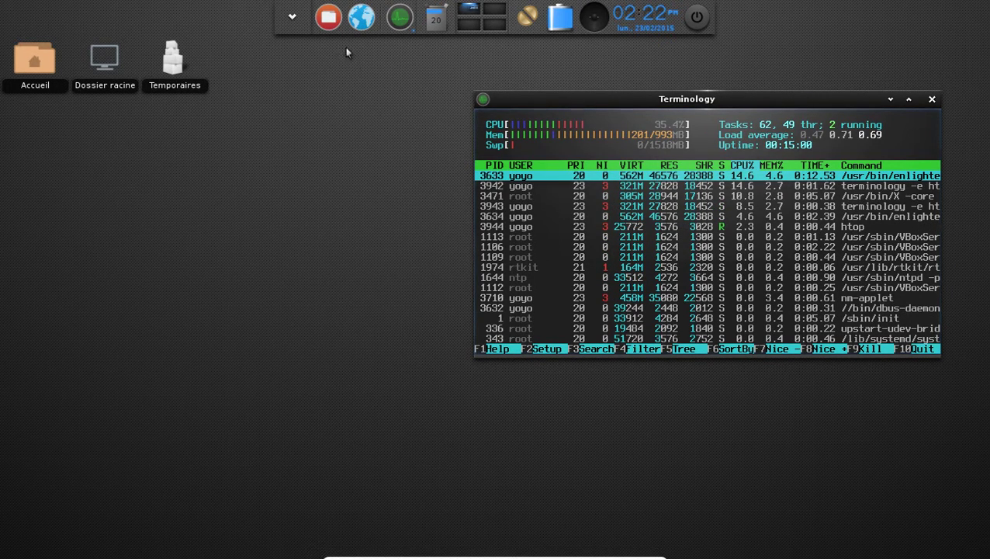
click(411, 126)
click(380, 97)
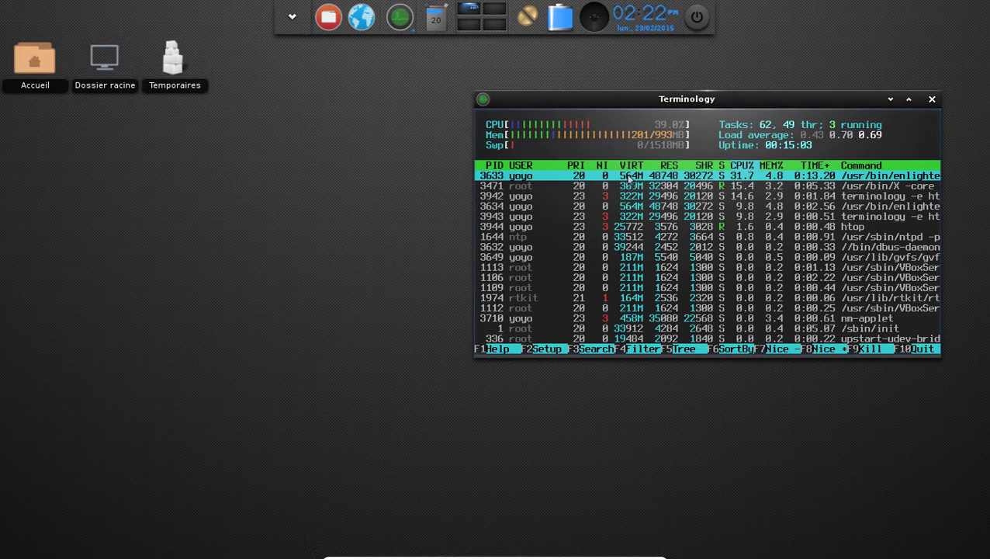
- Launch the ePad text editor from the accessories and move its window down, clear of the desktop icons
click(292, 17)
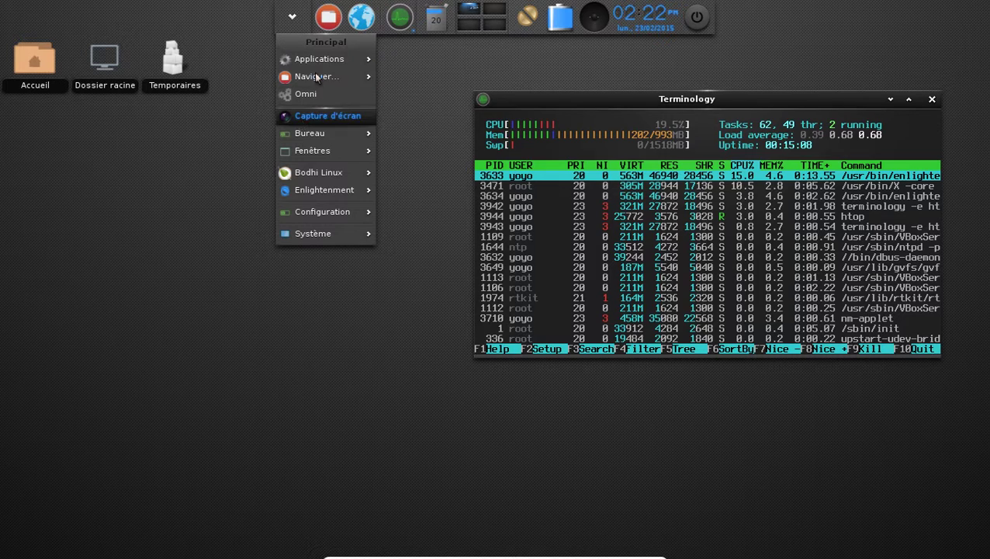
mouse_move(310, 60)
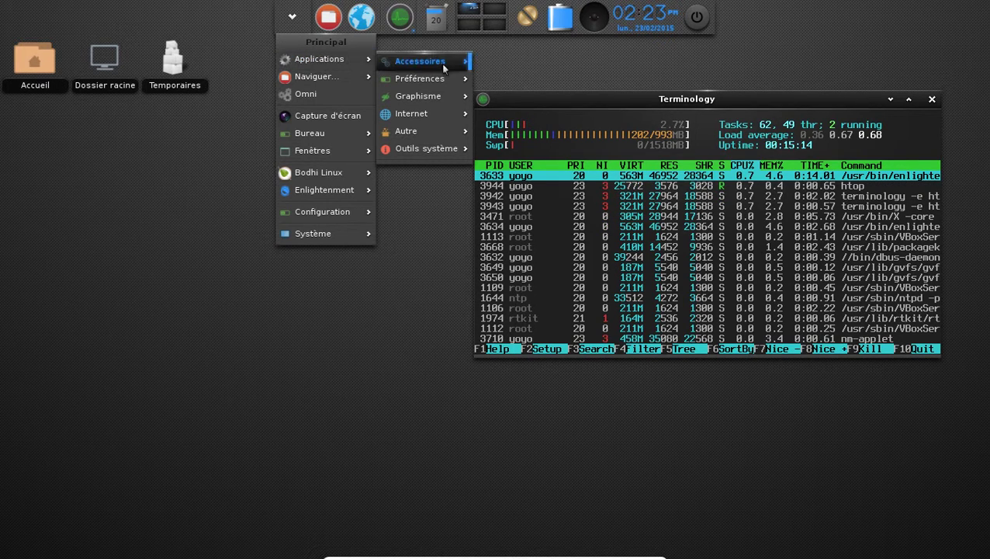
mouse_move(441, 63)
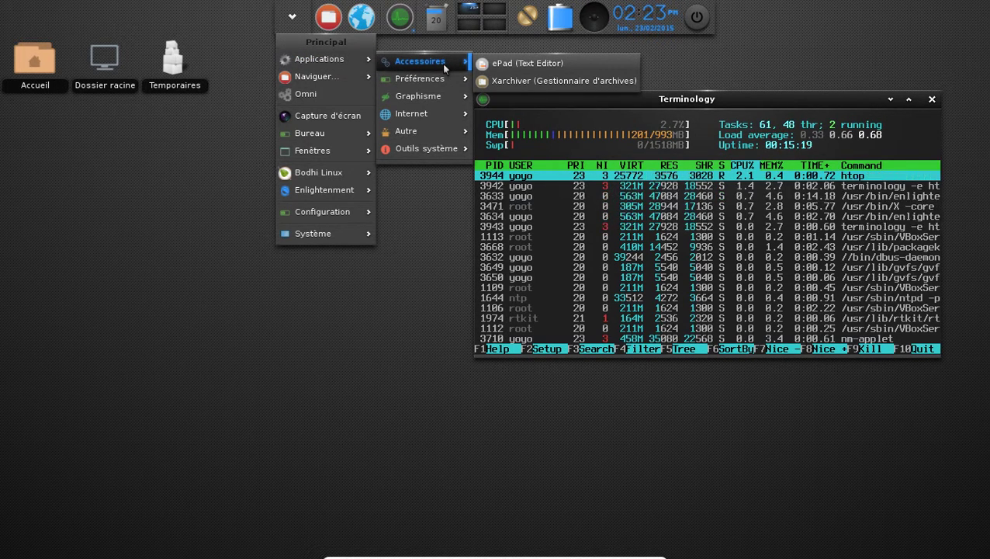
click(511, 62)
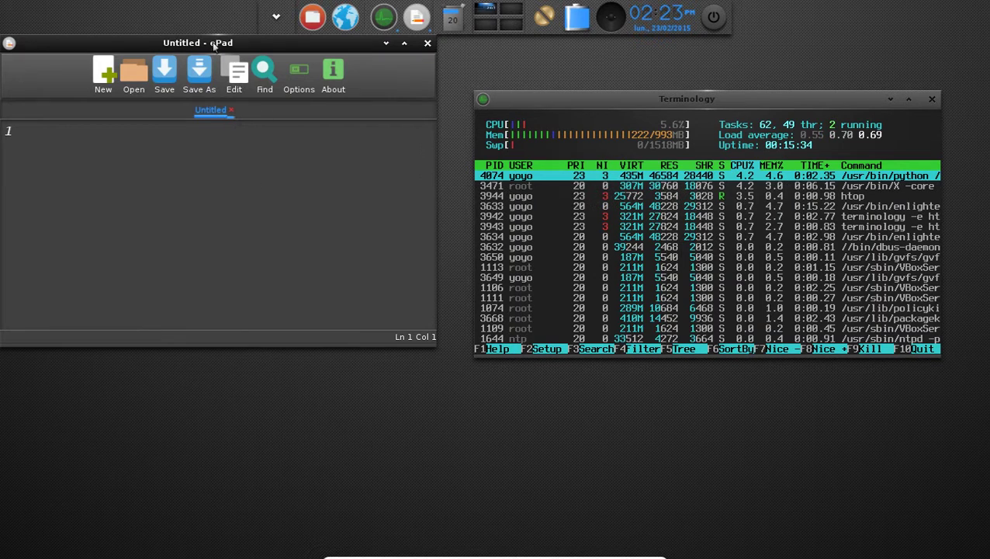
drag(212, 41, 345, 135)
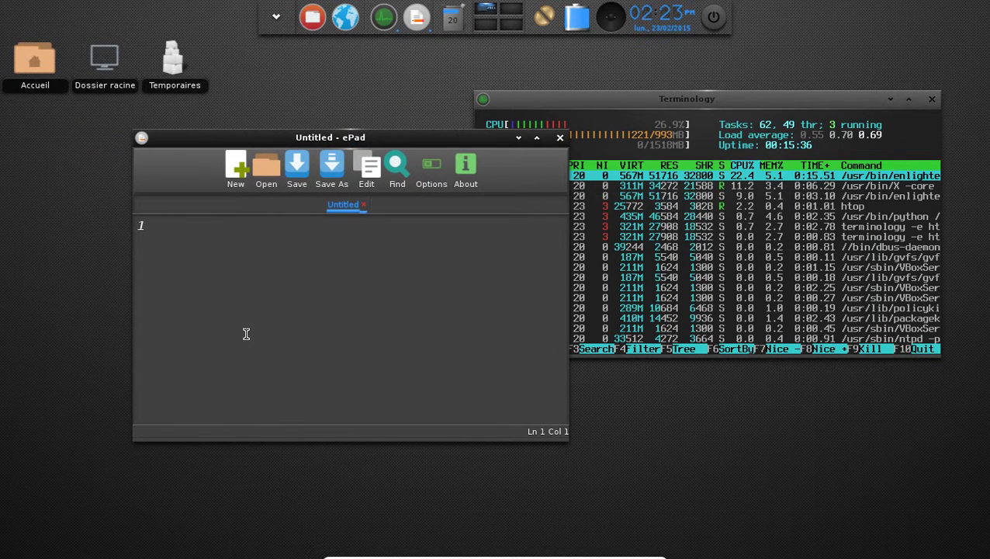
- Enter the test text "ggeoroejzk" in the empty ePad document, and close the editor without saving
click(283, 257)
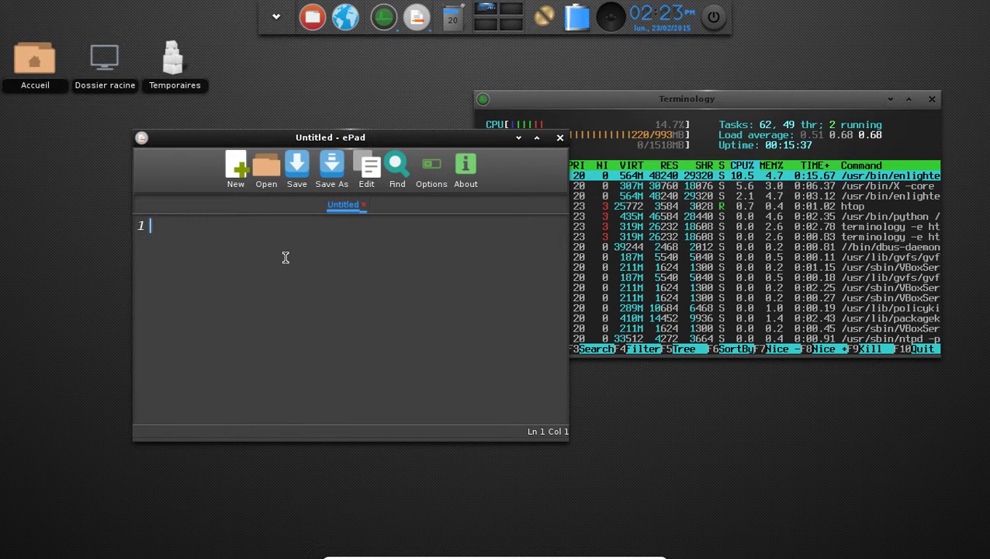
text(ggeoroejzk)
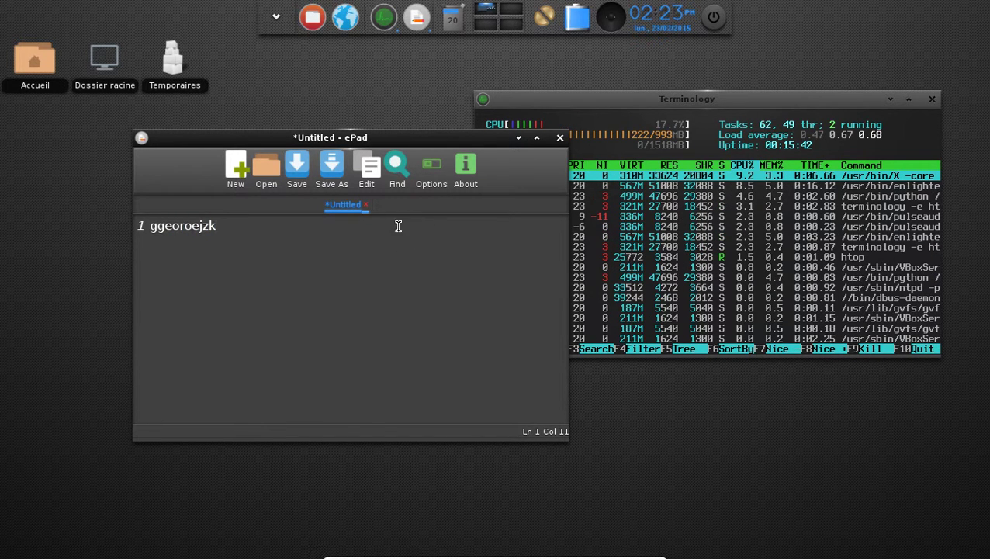
click(277, 16)
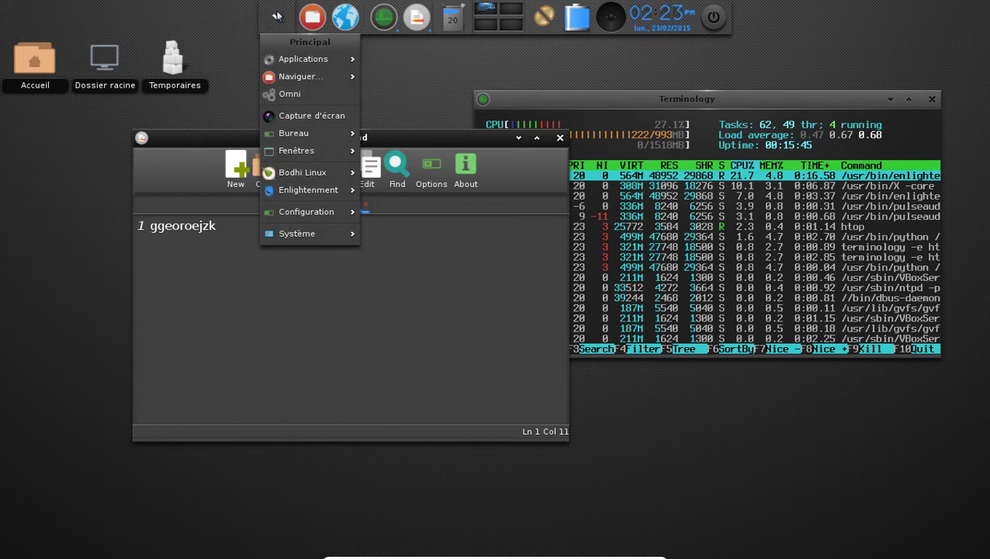
click(561, 138)
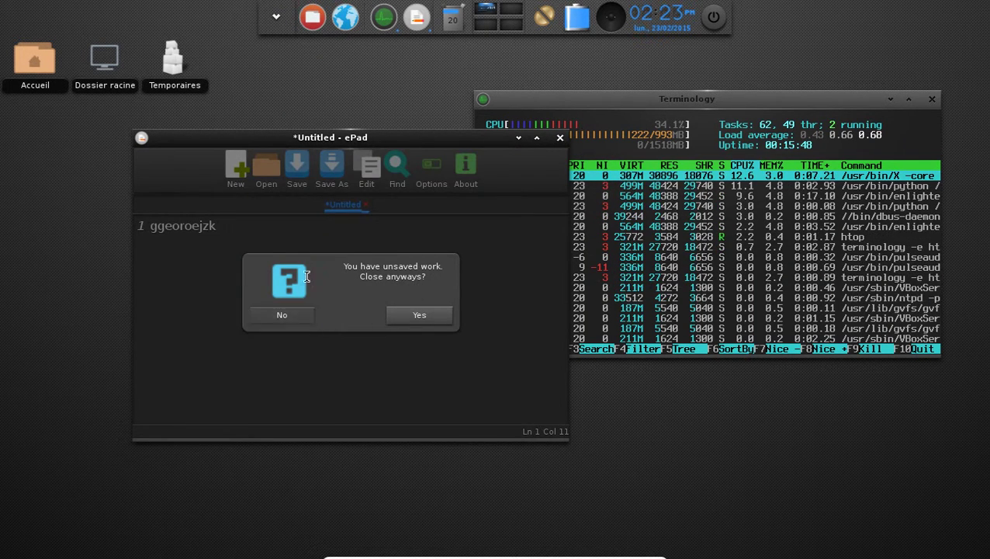
click(305, 311)
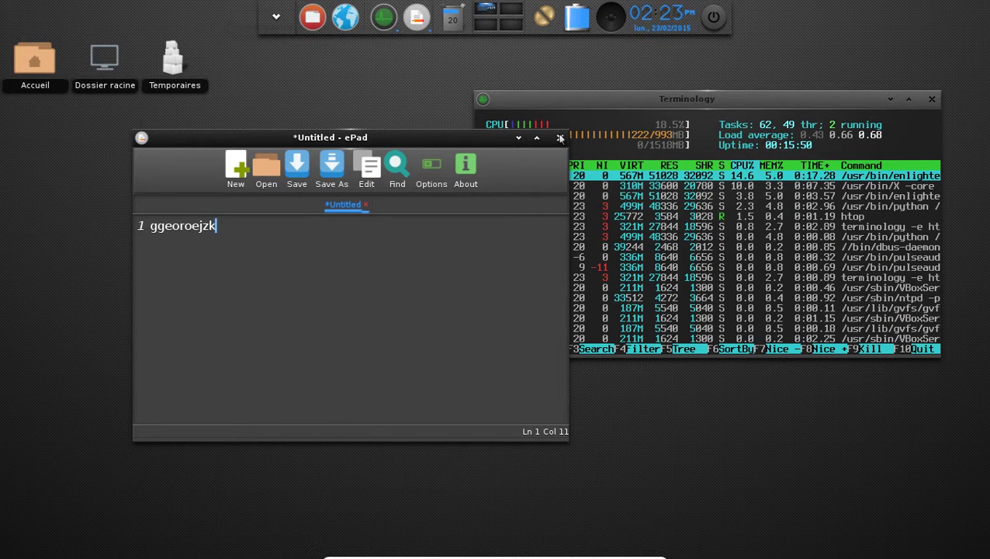
click(558, 136)
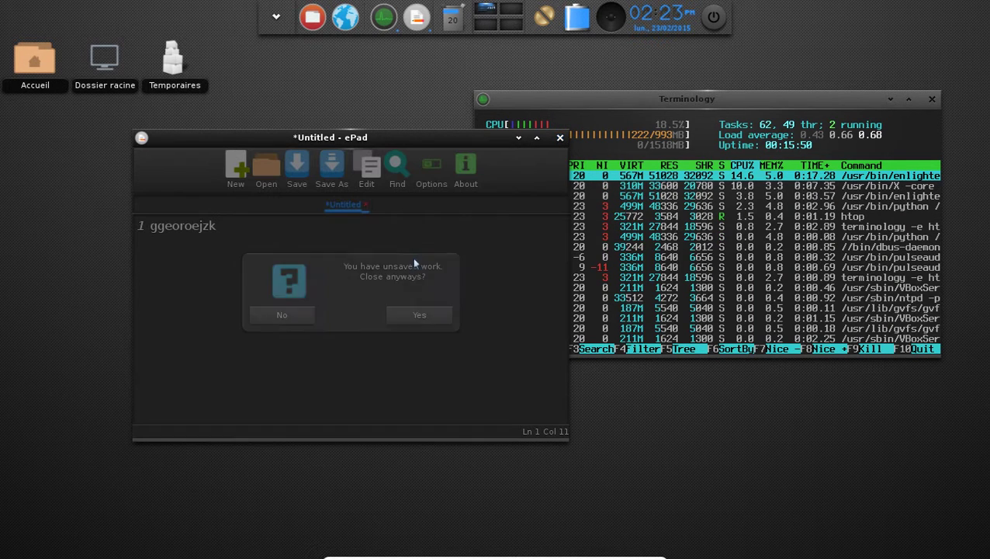
click(419, 318)
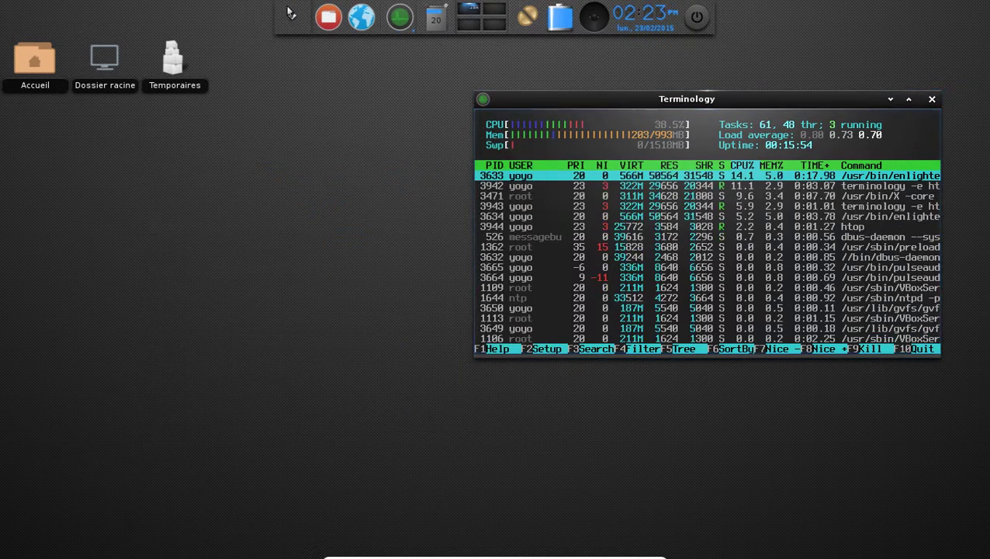
- Launch the EPhoto image viewer from the graphics applications
click(290, 13)
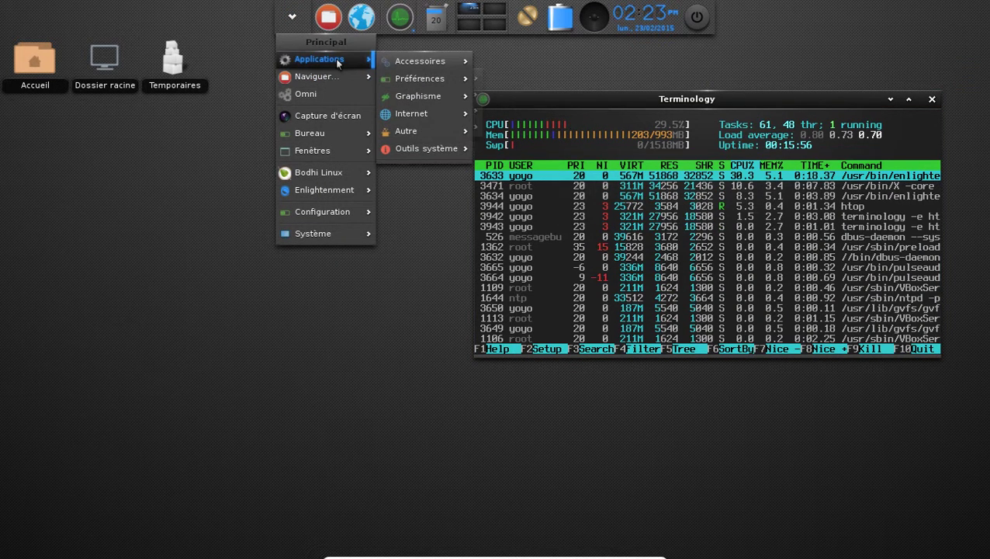
mouse_move(434, 61)
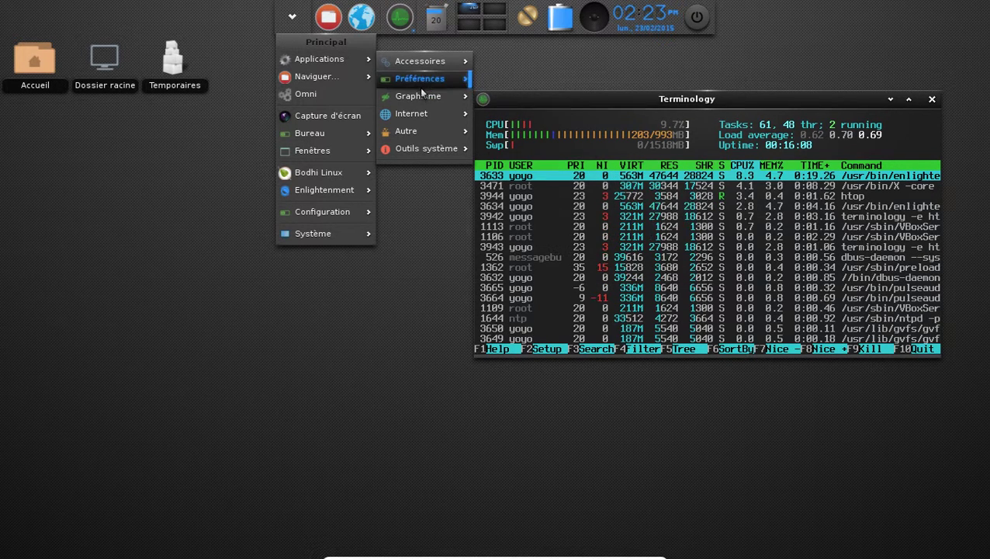
mouse_move(424, 97)
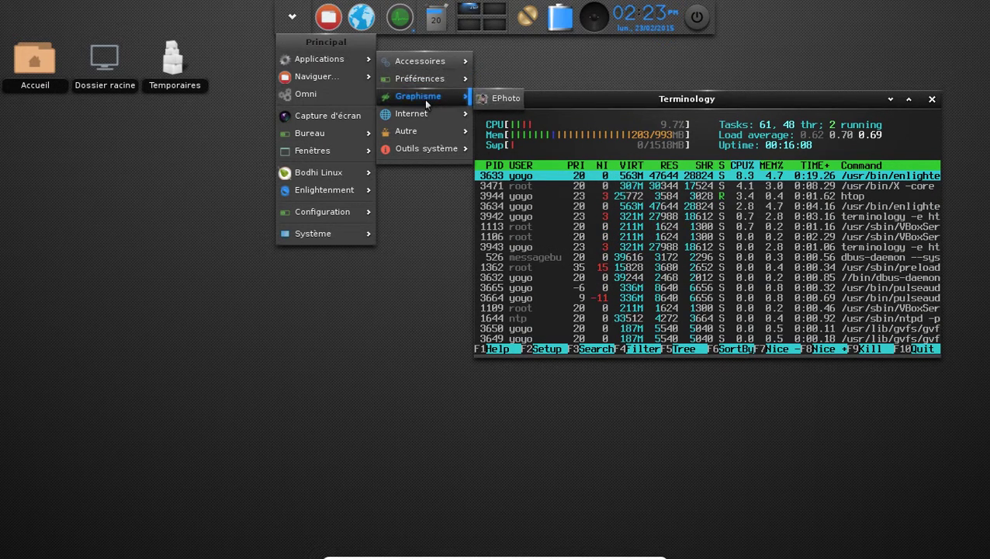
click(493, 100)
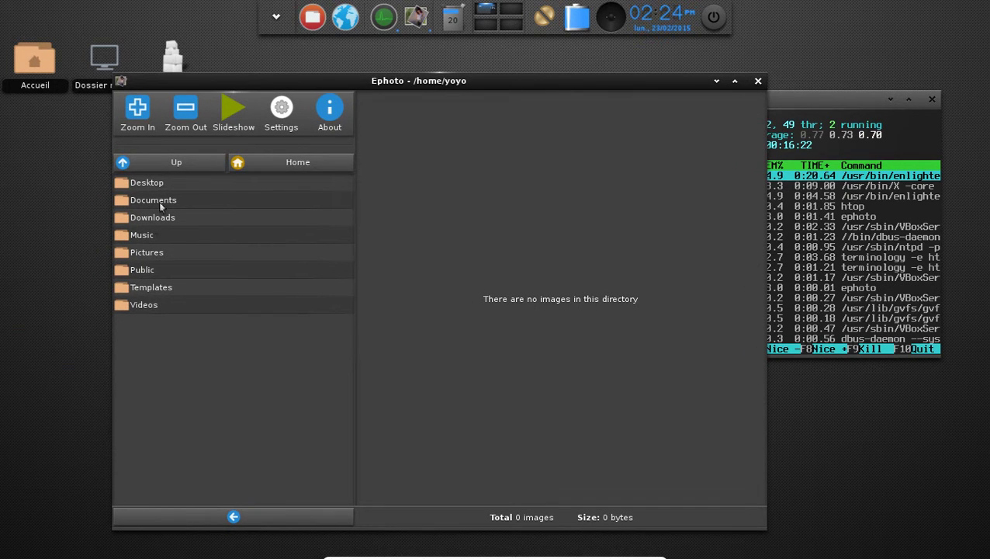
- Browse to the testosfolder folder inside Documents to view its image thumbnails, and close Ephoto
click(178, 202)
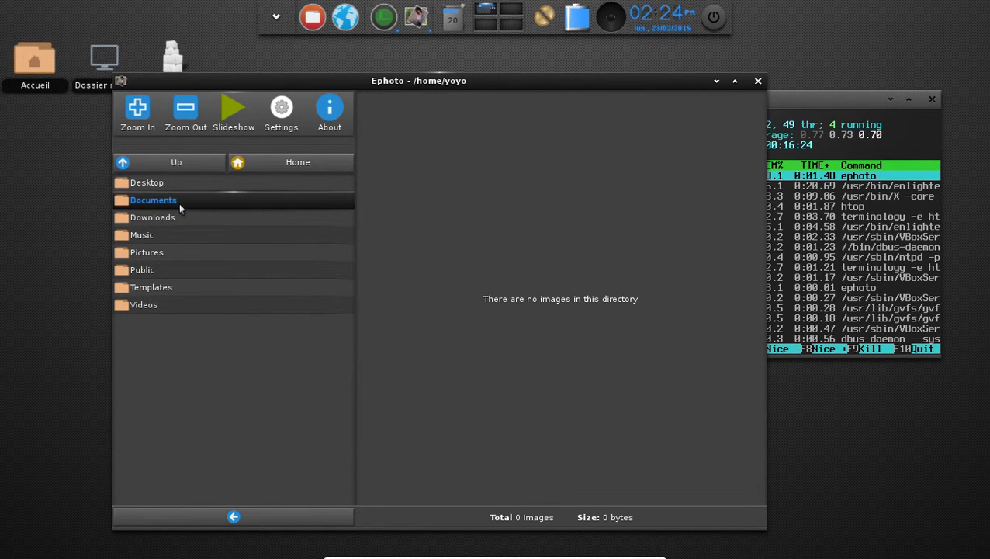
double_click(178, 202)
double_click(181, 187)
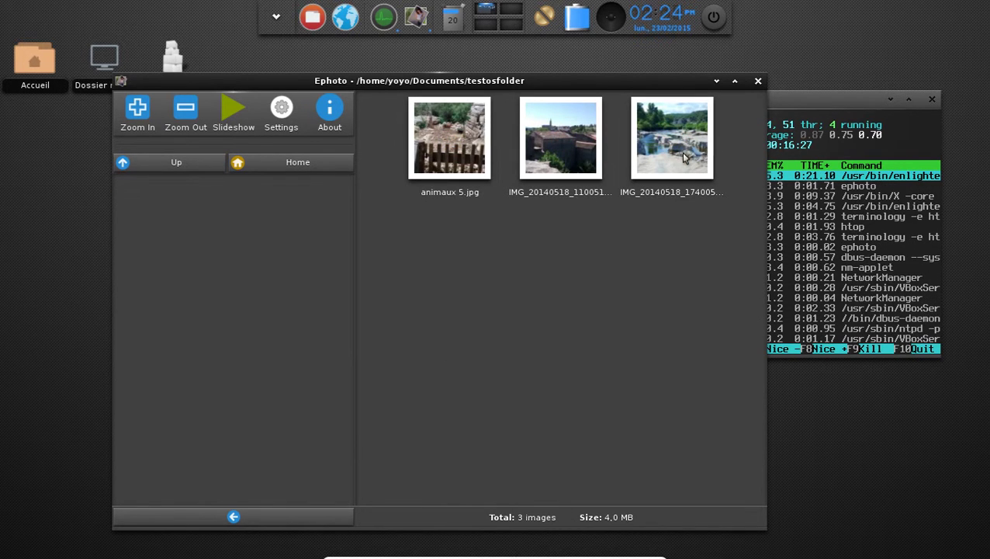
click(758, 81)
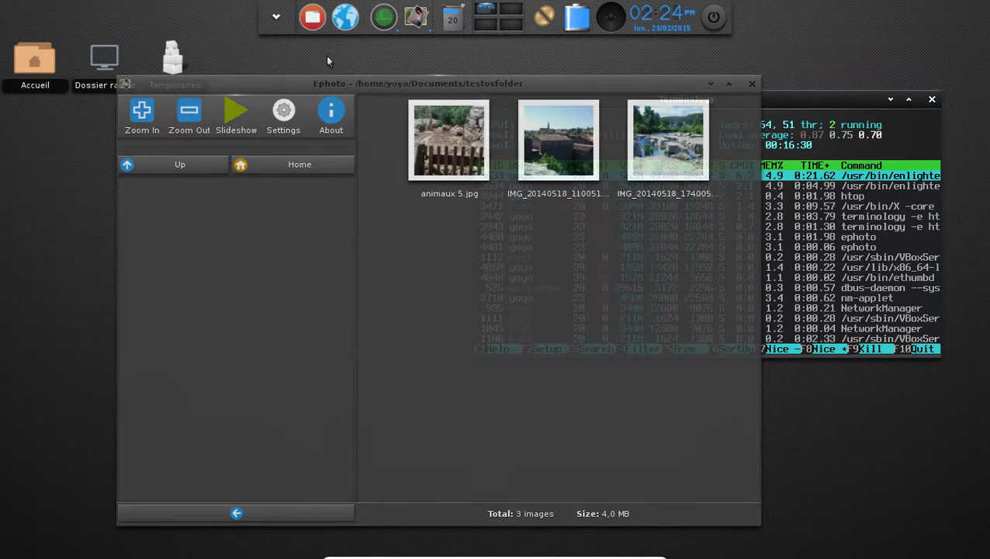
- Launch the Enlightenment file manager from the system tools applications and move its window clear of the Htop terminal
click(274, 29)
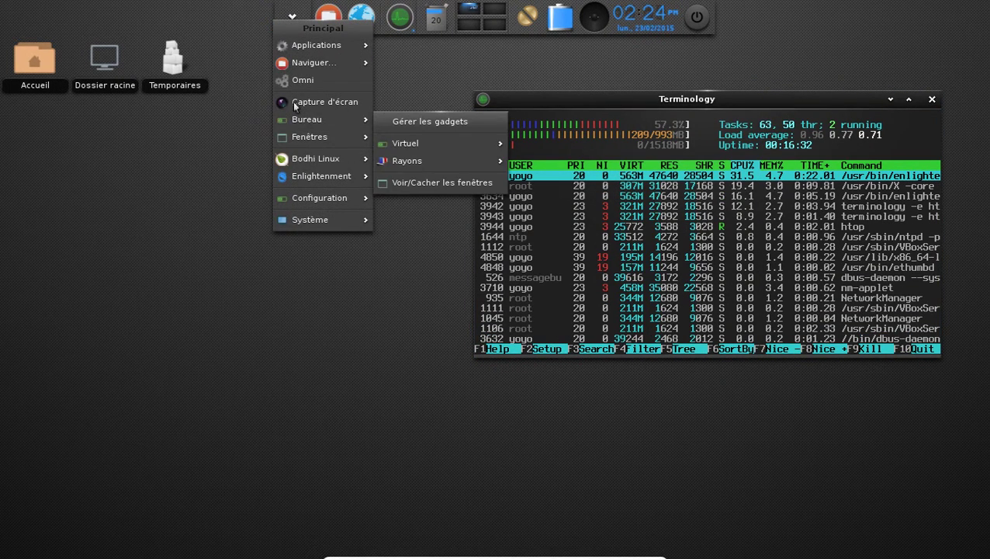
mouse_move(330, 45)
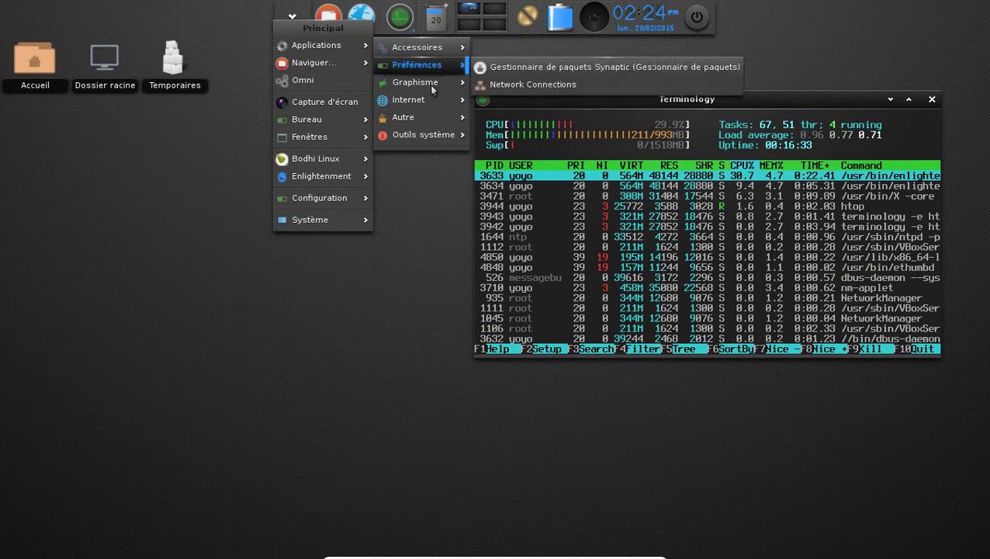
mouse_move(441, 83)
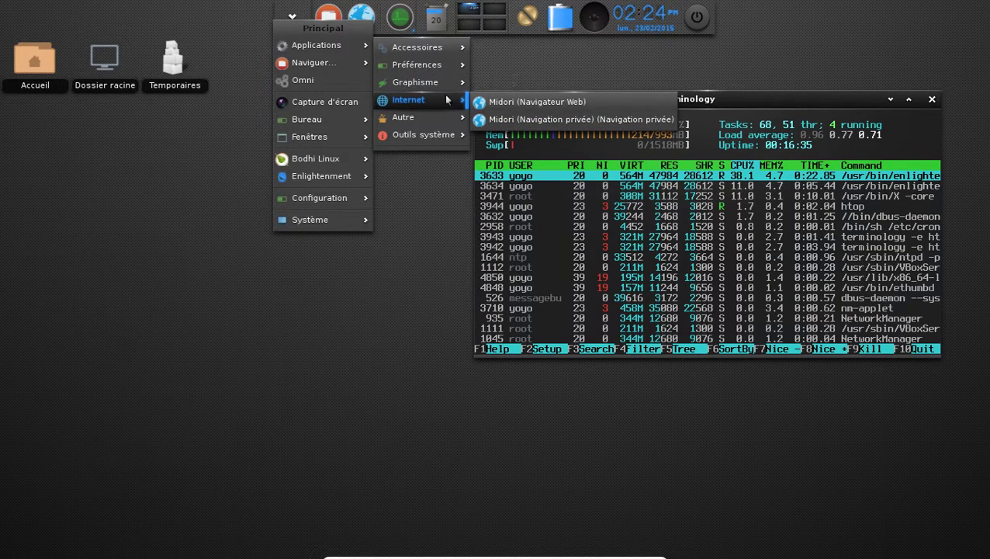
mouse_move(401, 119)
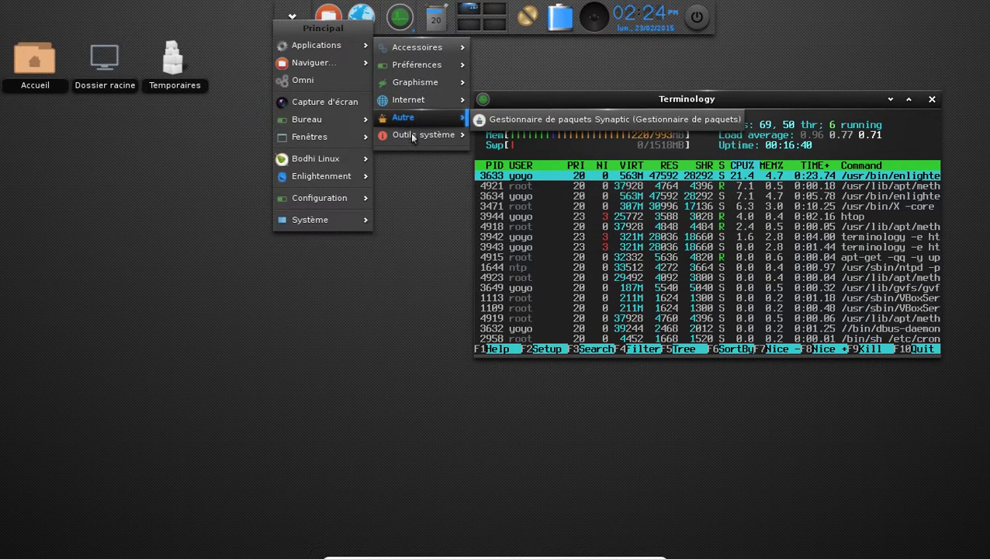
mouse_move(407, 136)
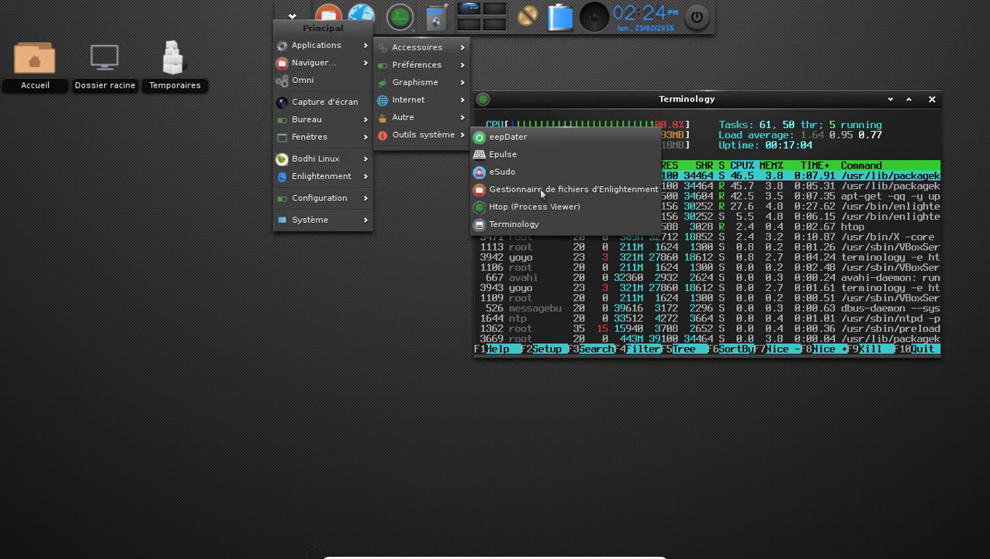
click(541, 194)
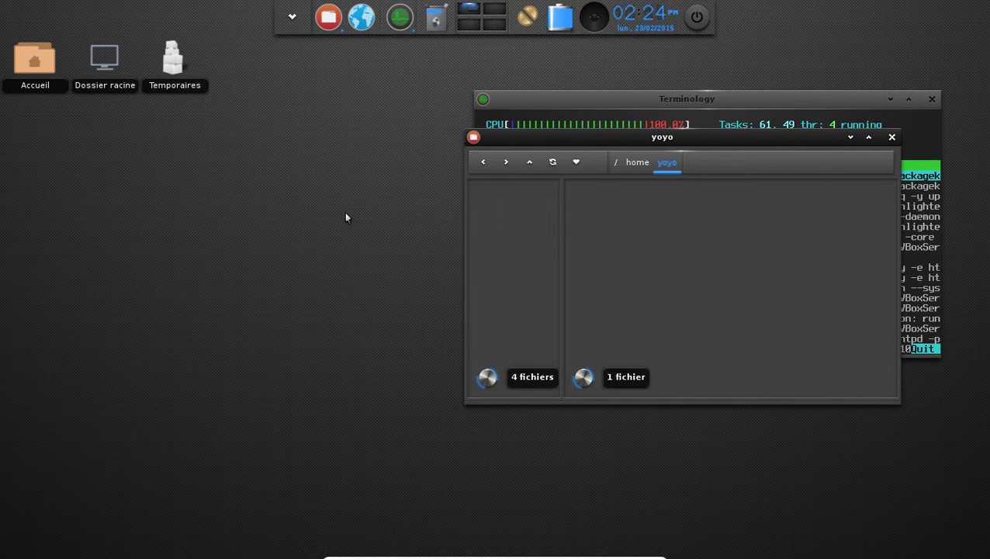
drag(665, 142, 282, 158)
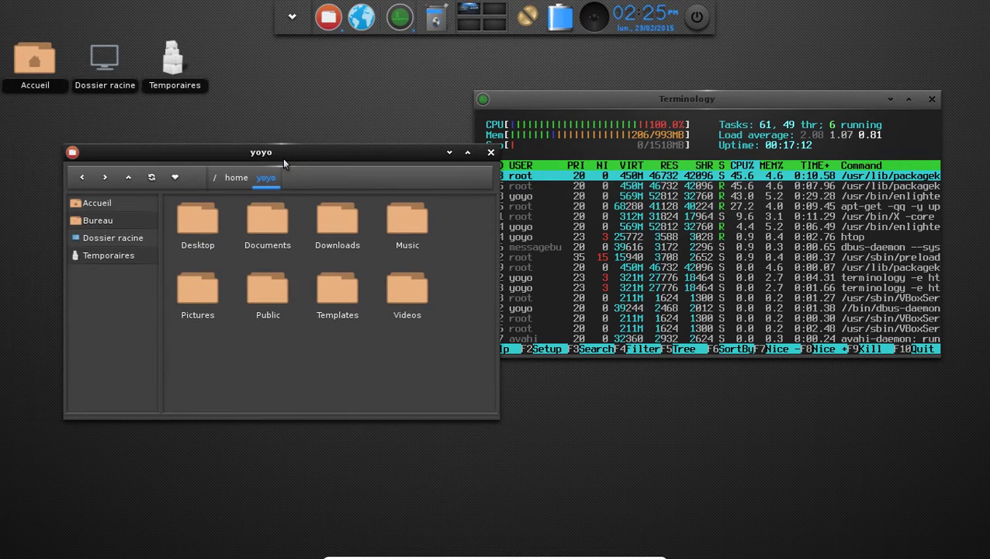
- Quit Htop, and launch the Terminology terminal from the system tools applications
click(597, 101)
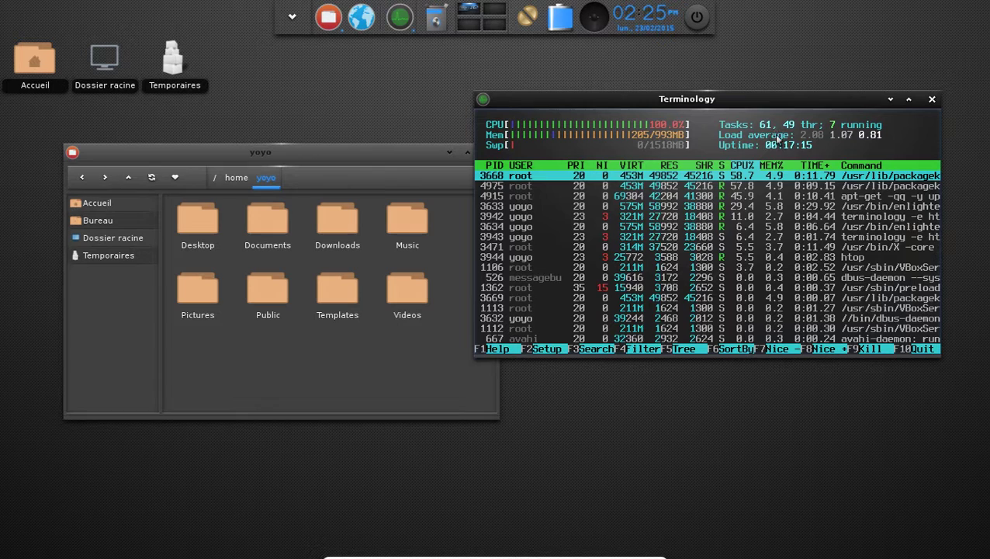
key(q)
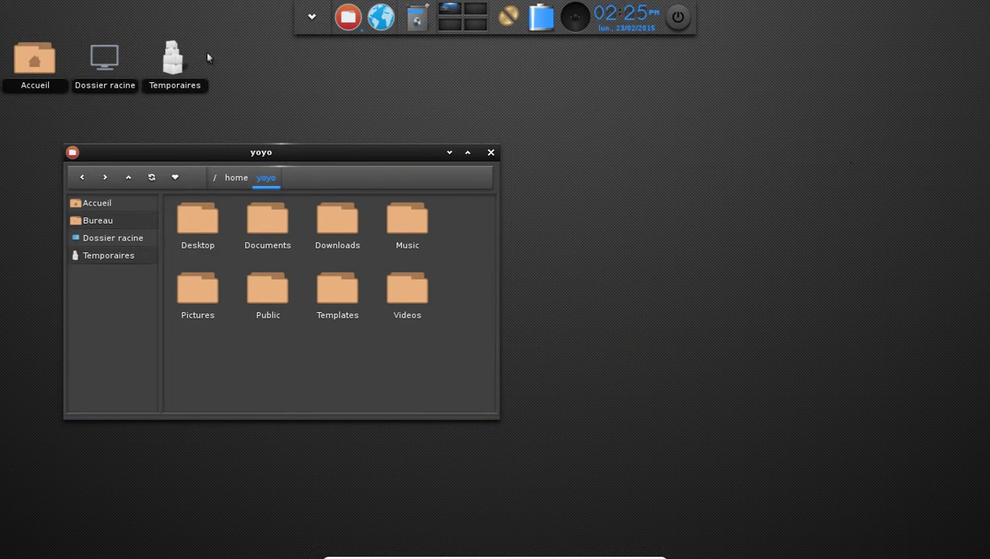
click(311, 16)
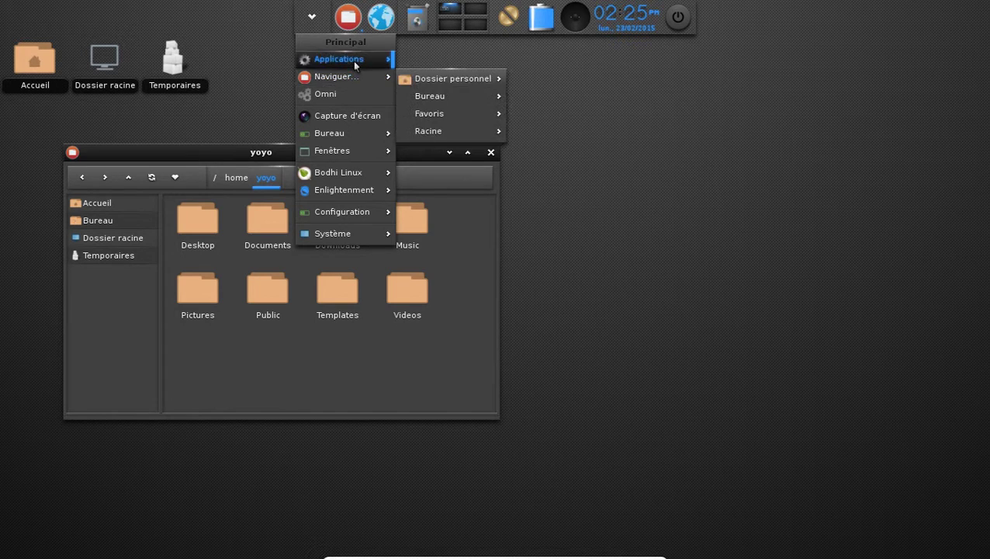
mouse_move(354, 60)
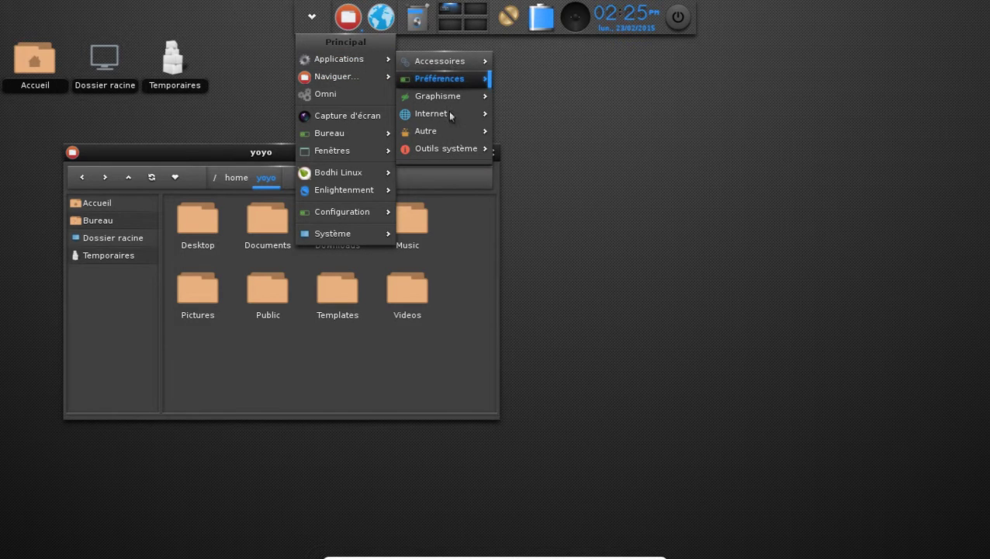
mouse_move(471, 153)
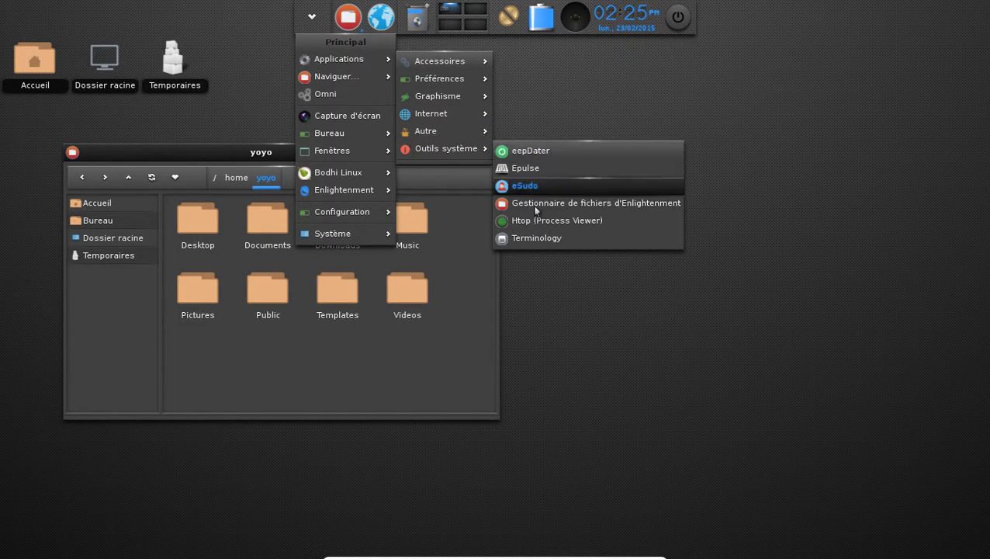
click(535, 237)
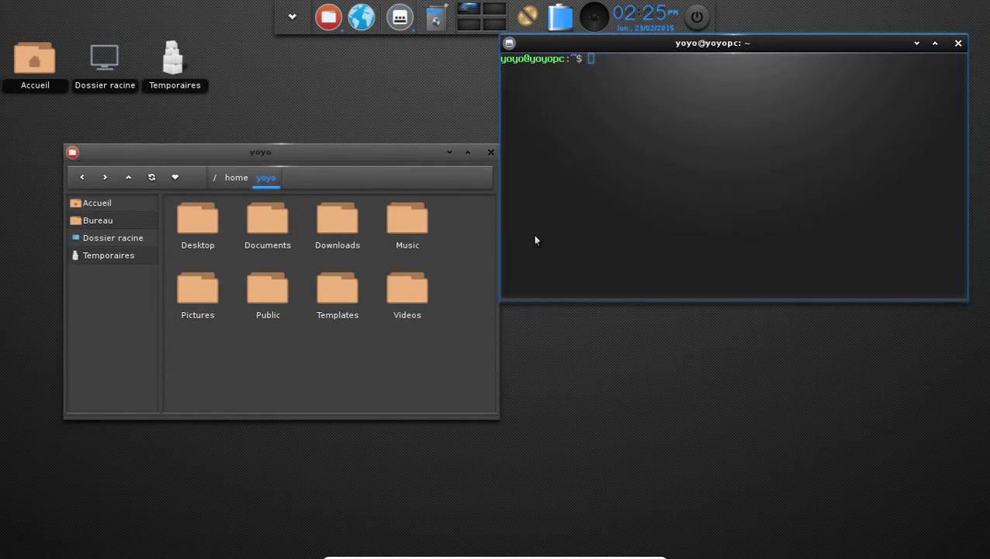
- Try to start the PCManFM file manager by running pcmanfm in the terminal
text(p)
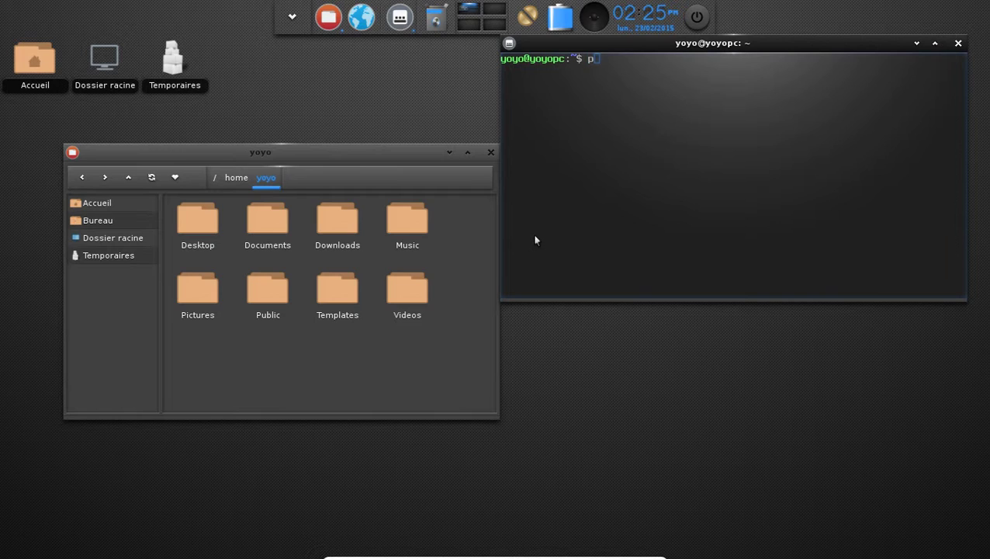
text(cmanfm)
key(Return)
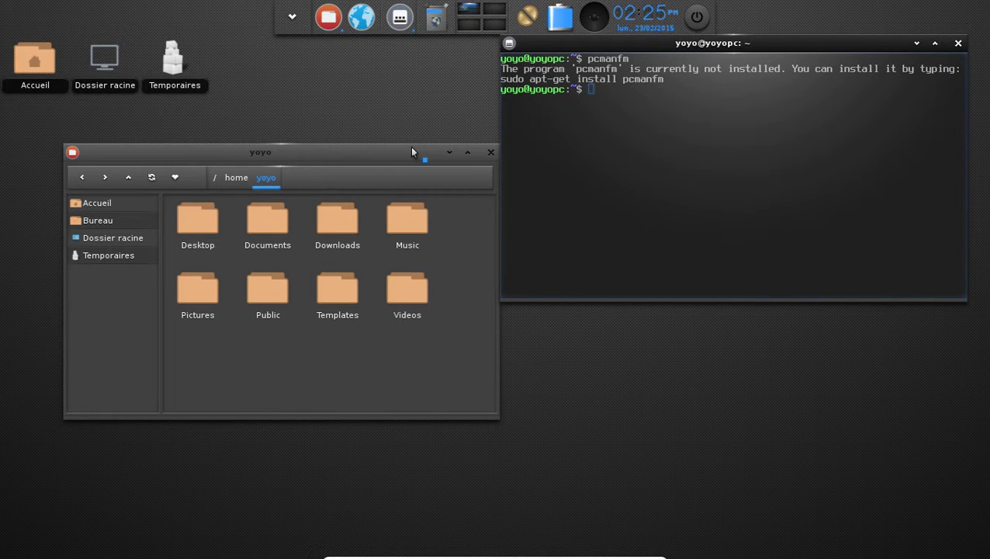
- Shift the file manager window slightly up and open its ICCCM/NetWM properties
drag(411, 149, 404, 140)
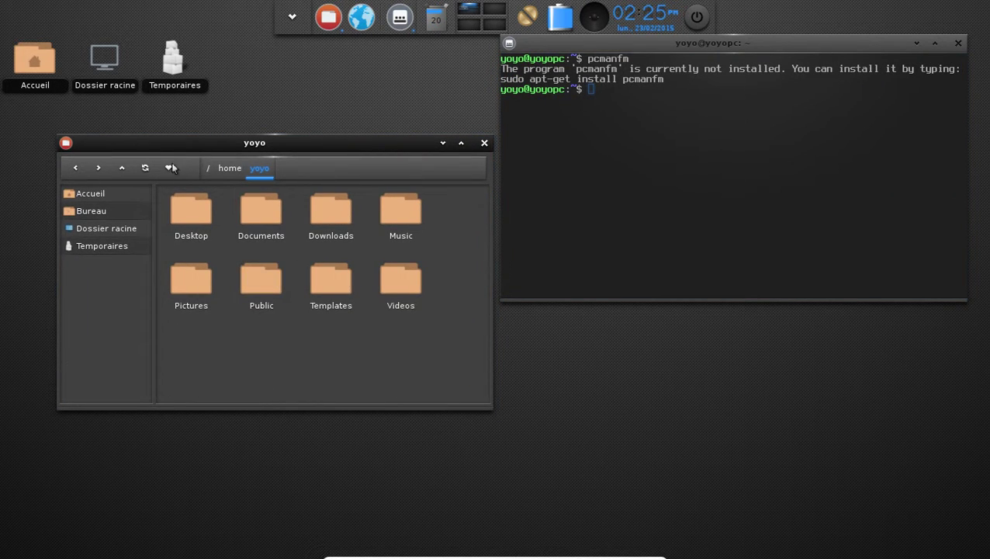
click(67, 144)
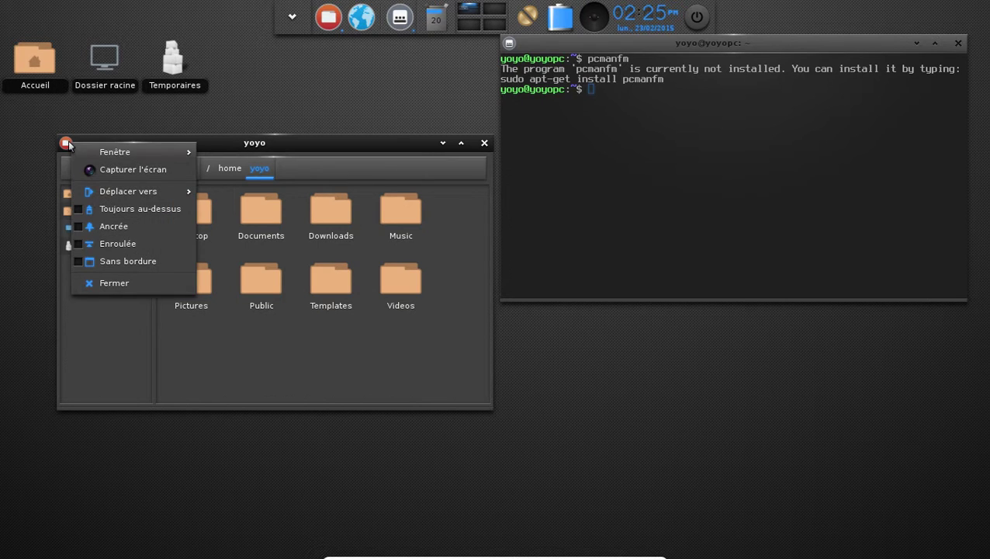
mouse_move(110, 155)
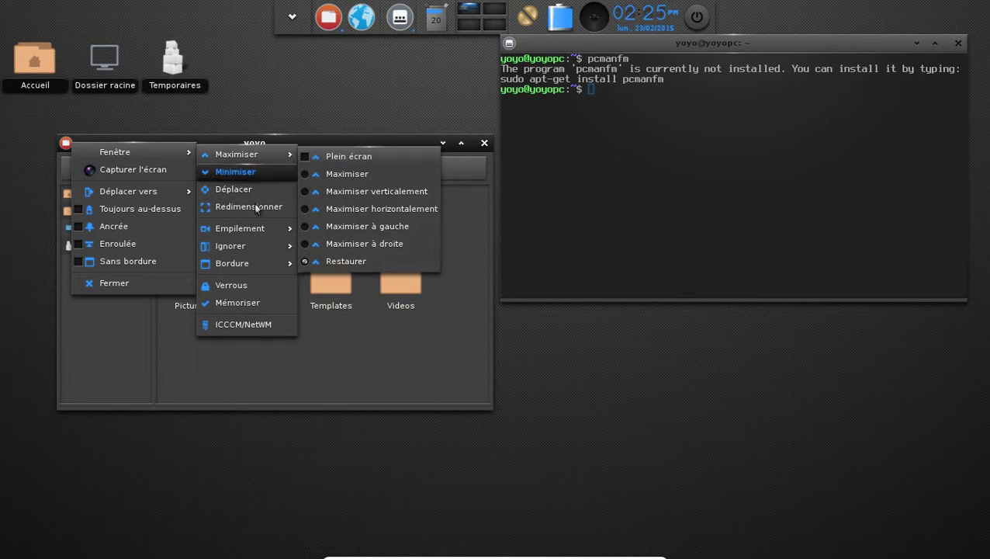
mouse_move(247, 232)
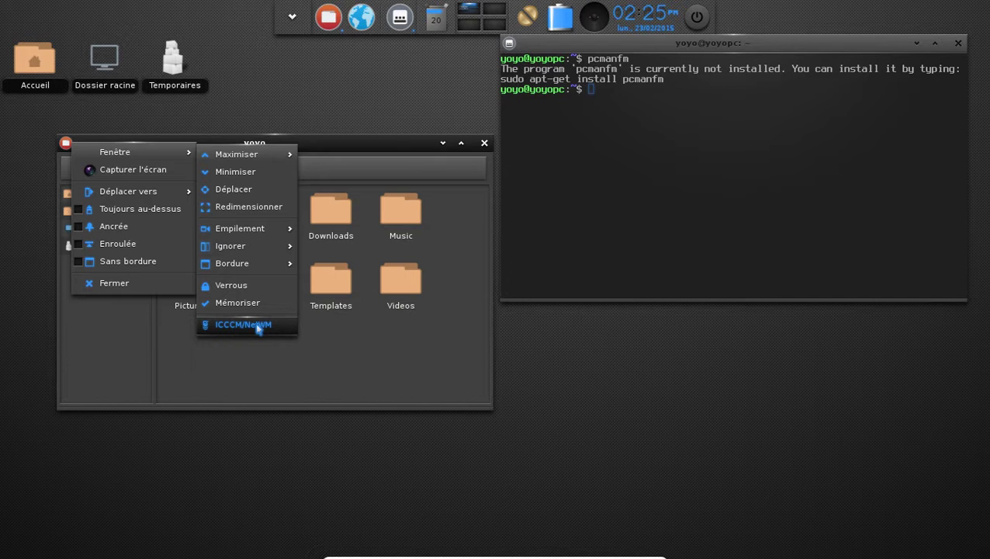
click(256, 326)
drag(579, 175, 701, 142)
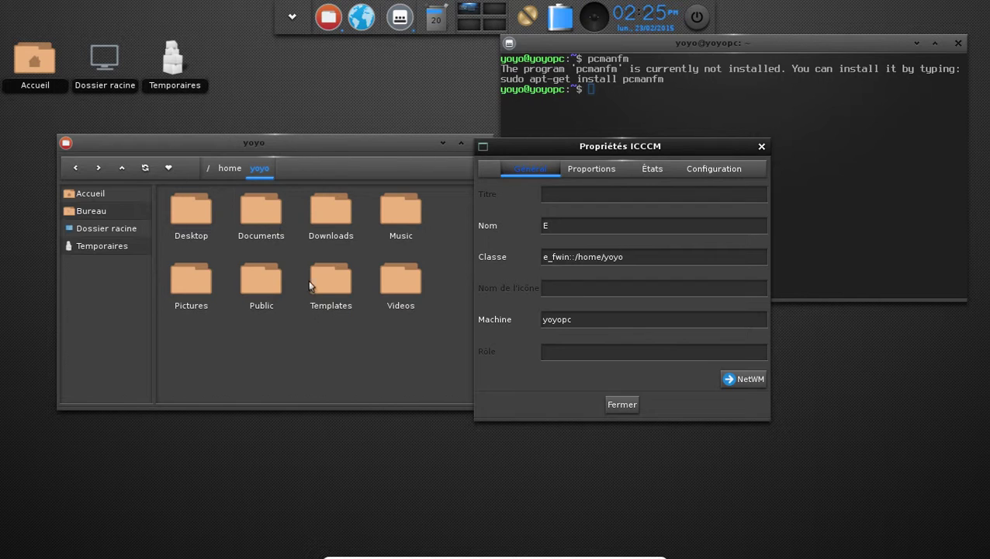
- Look through the Proportions, États and Configuration properties of the file manager window
click(581, 171)
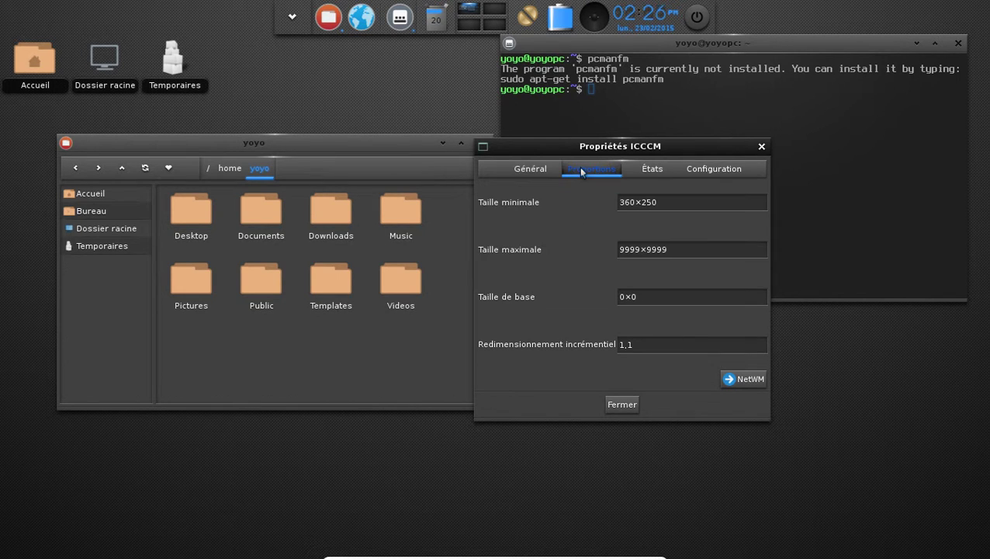
click(669, 168)
click(722, 175)
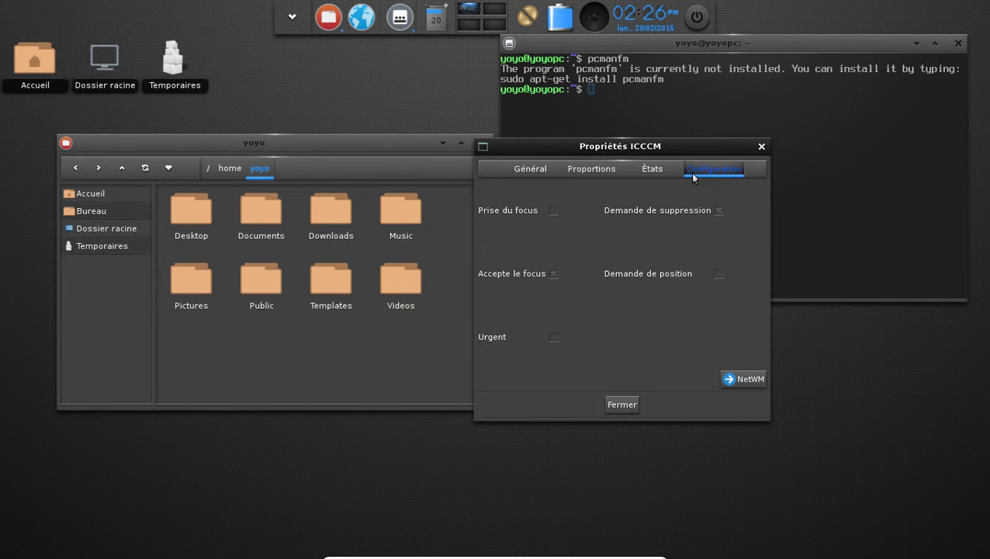
click(665, 167)
click(600, 167)
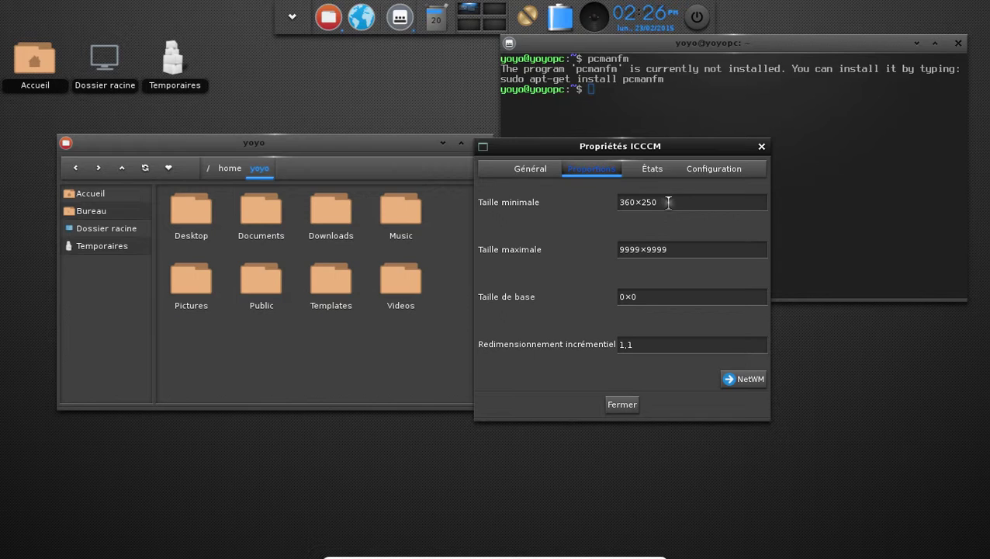
- Highlight the minimum size value to test whether it is editable, and close the ICCCM properties without changes
drag(656, 196, 568, 186)
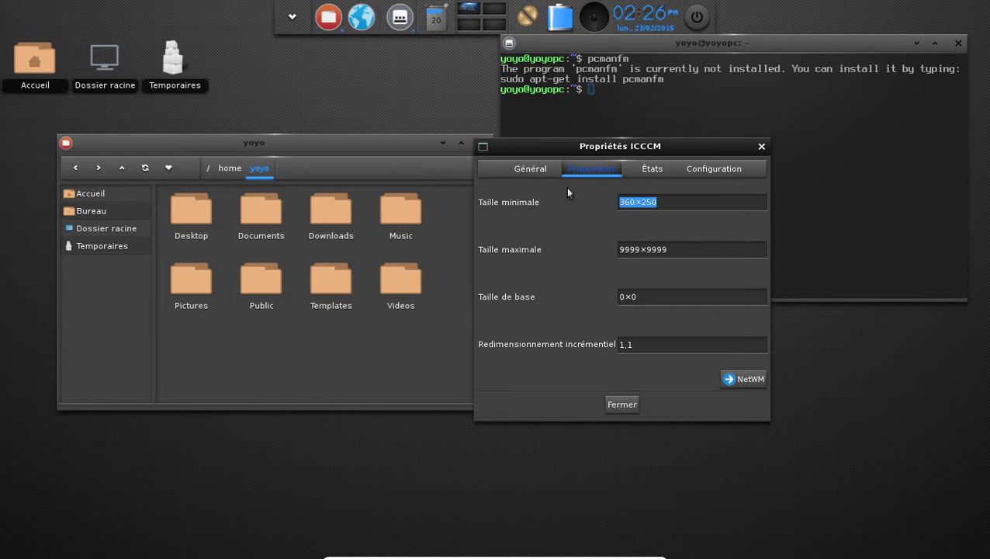
click(675, 201)
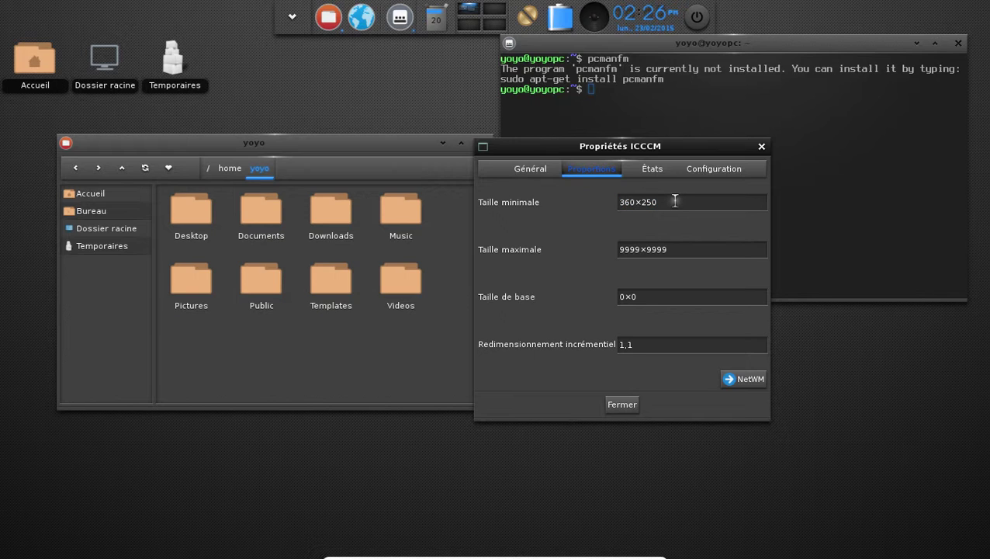
drag(656, 201, 627, 201)
click(628, 199)
double_click(629, 199)
click(535, 171)
click(625, 407)
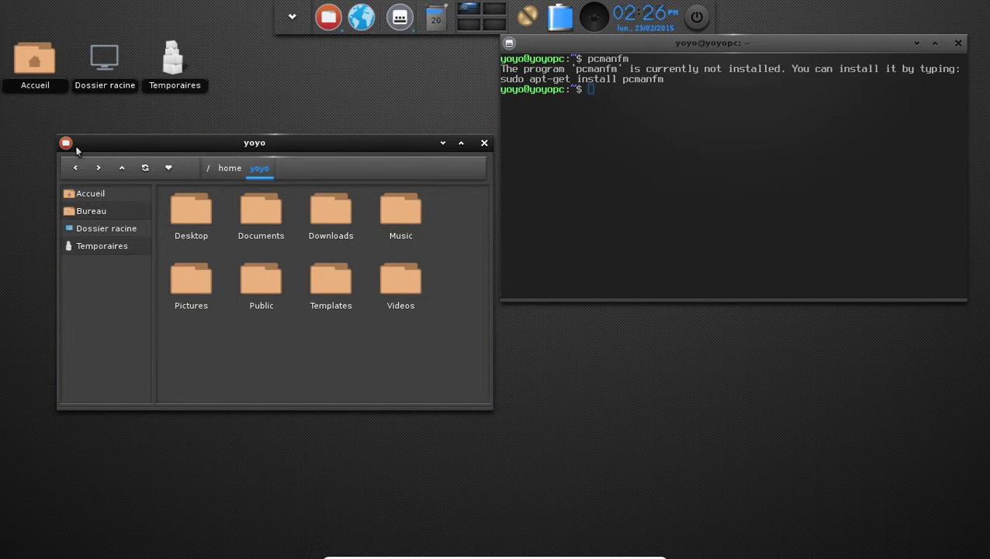
- Browse up to the root directory and back to the personal folder, and open the file manager's favorites folder
click(121, 169)
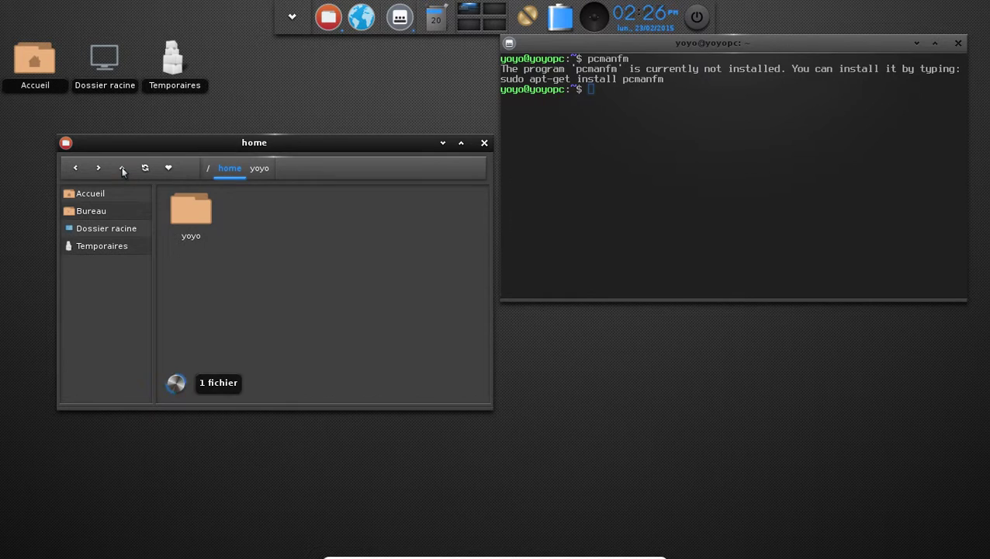
click(122, 168)
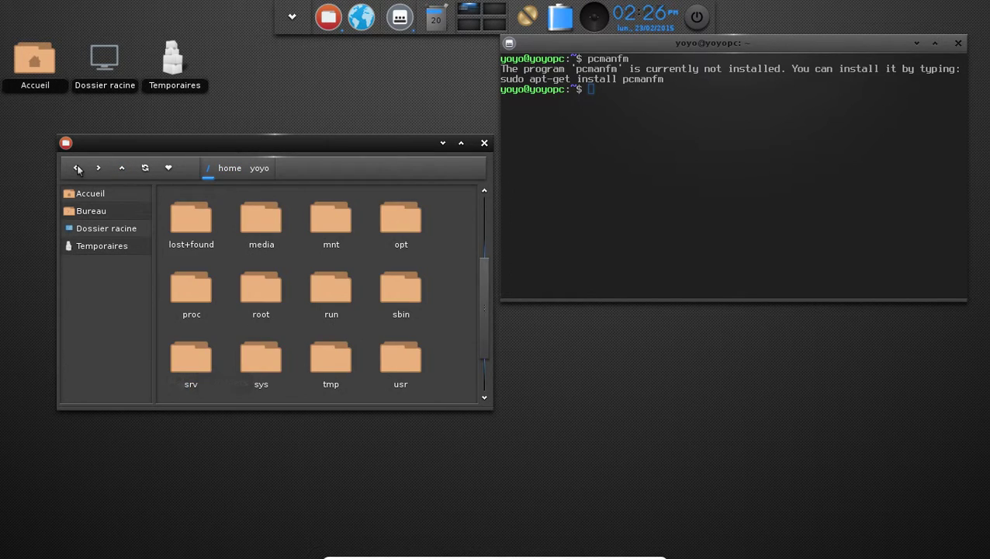
click(77, 167)
click(77, 168)
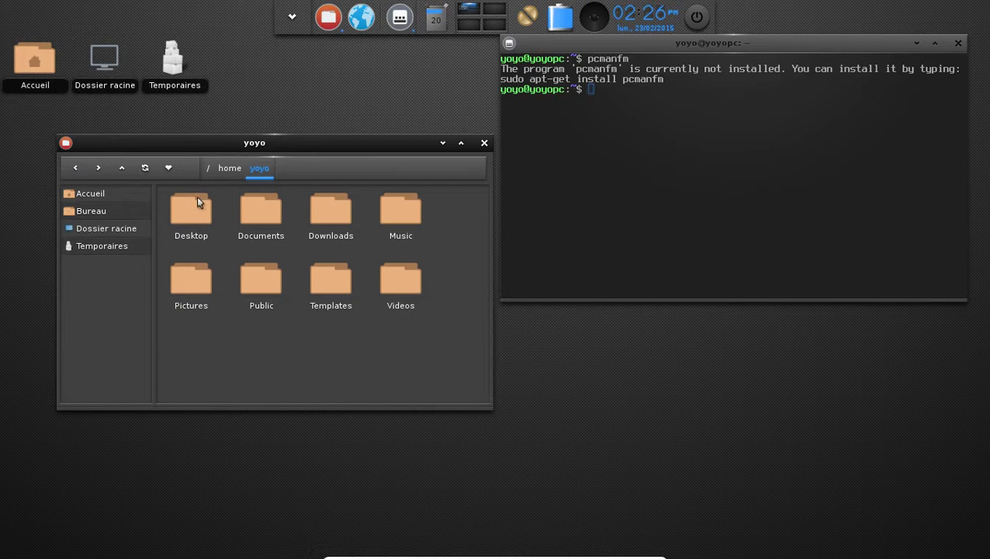
click(168, 168)
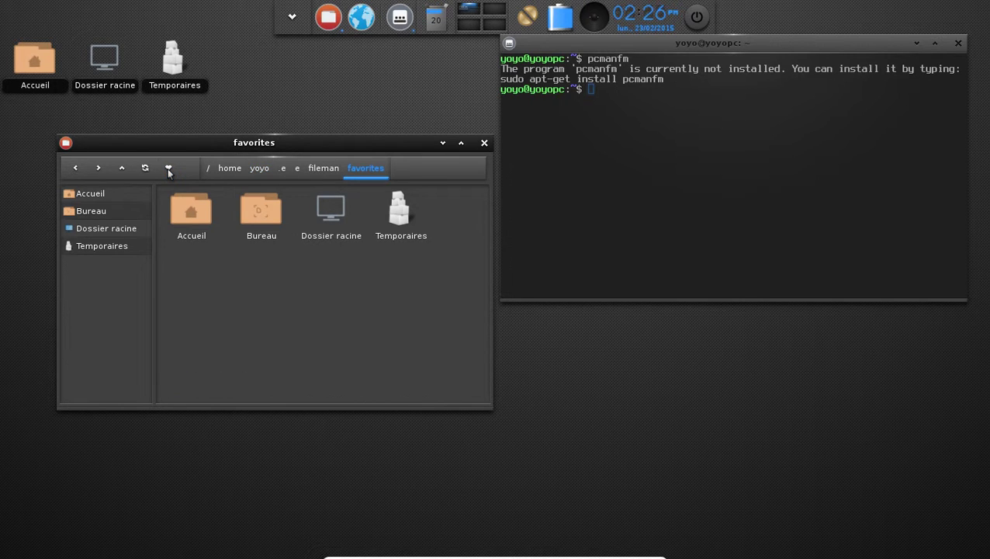
- Move the favorites window closer to the desktop icons, and open the folder's wallpaper chooser, cancelling the directory retry
drag(410, 142, 366, 119)
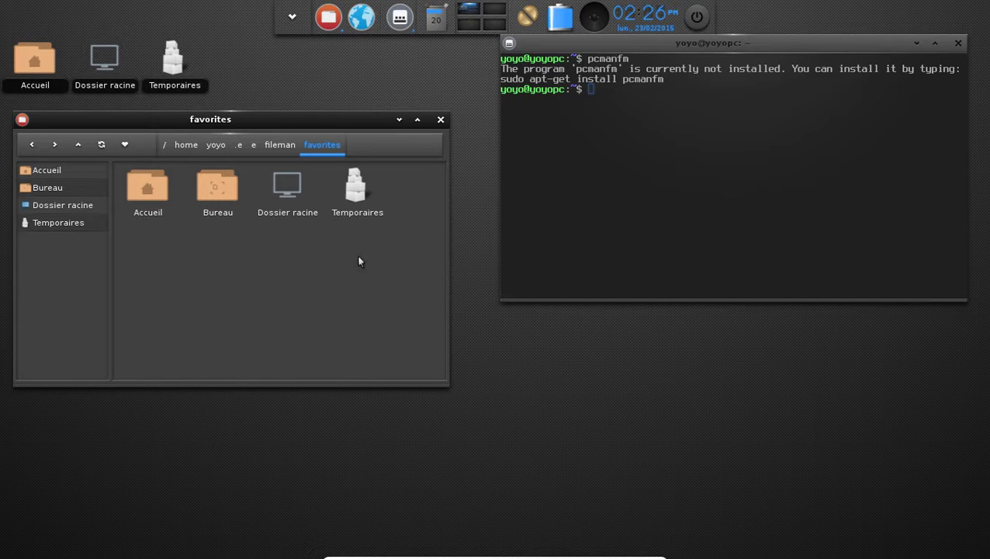
right_click(287, 254)
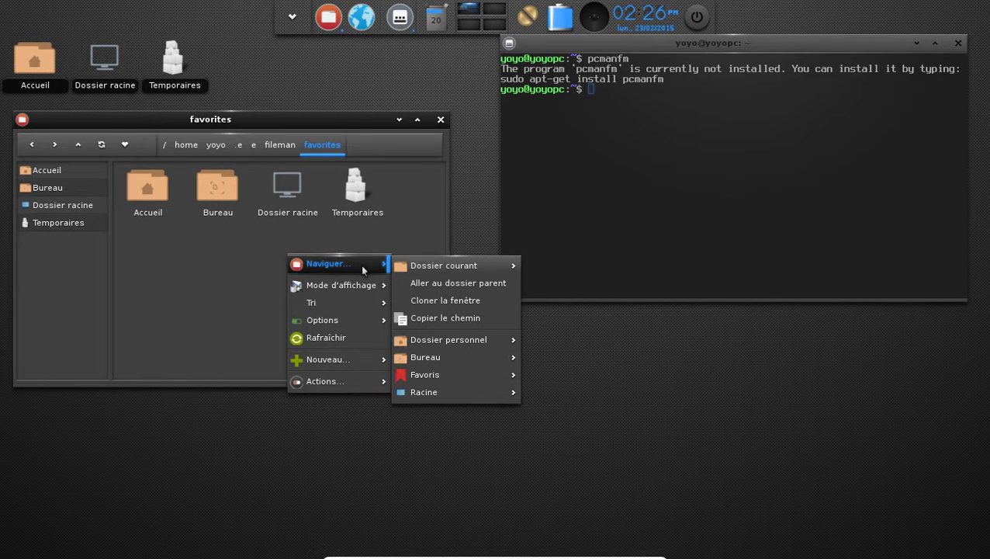
mouse_move(357, 289)
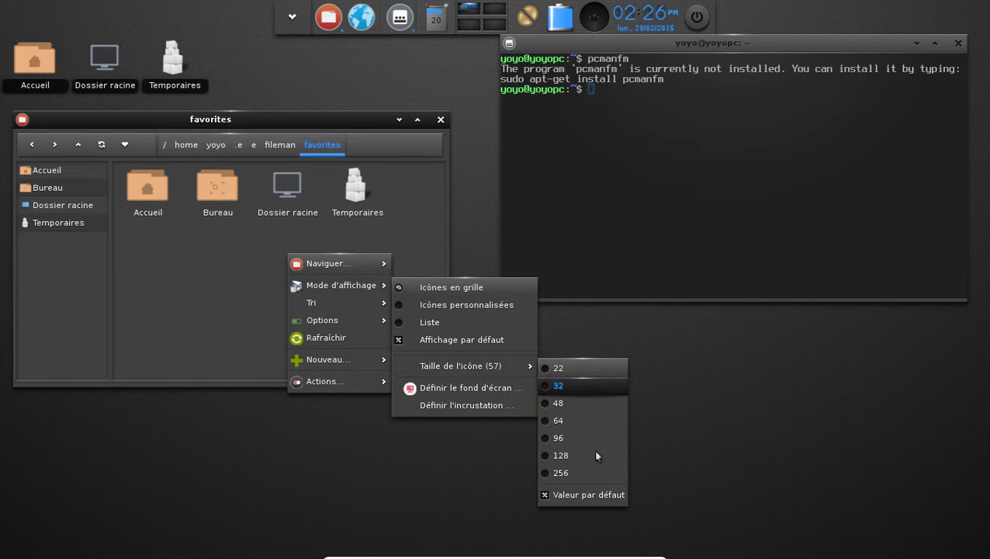
click(487, 393)
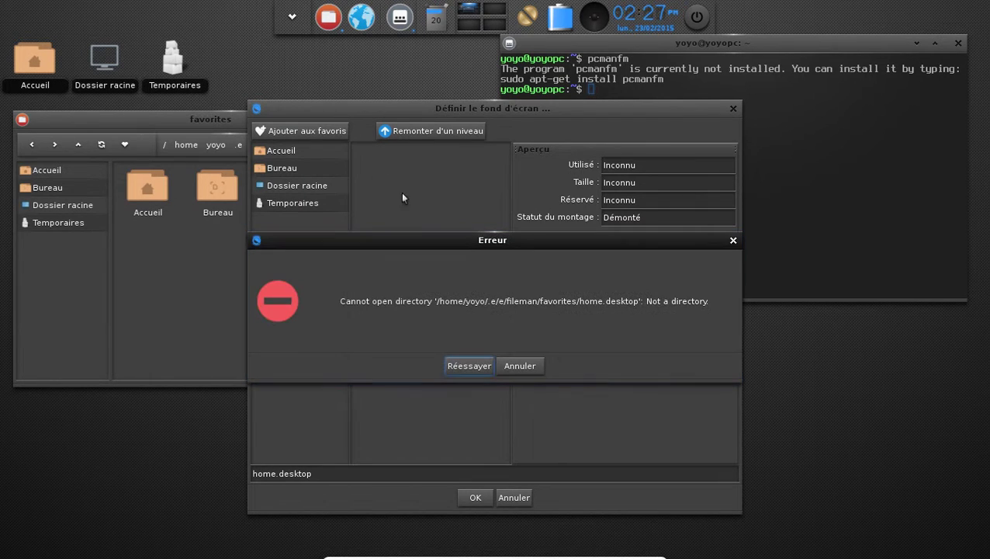
click(512, 368)
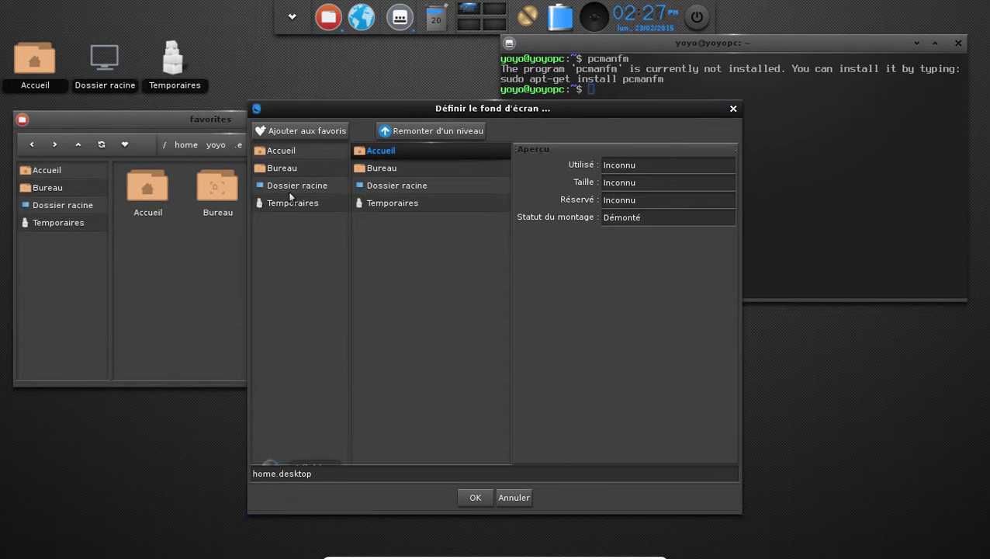
- Set IMG_20140518_174005476.jpg from testosfolder in the personal Documents folder as the favorites folder's wallpaper
click(292, 186)
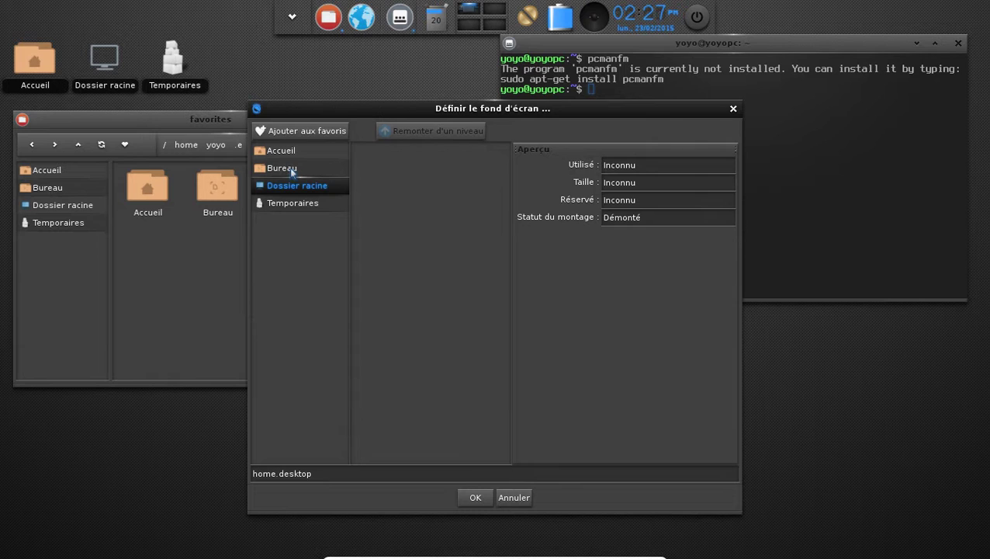
click(293, 184)
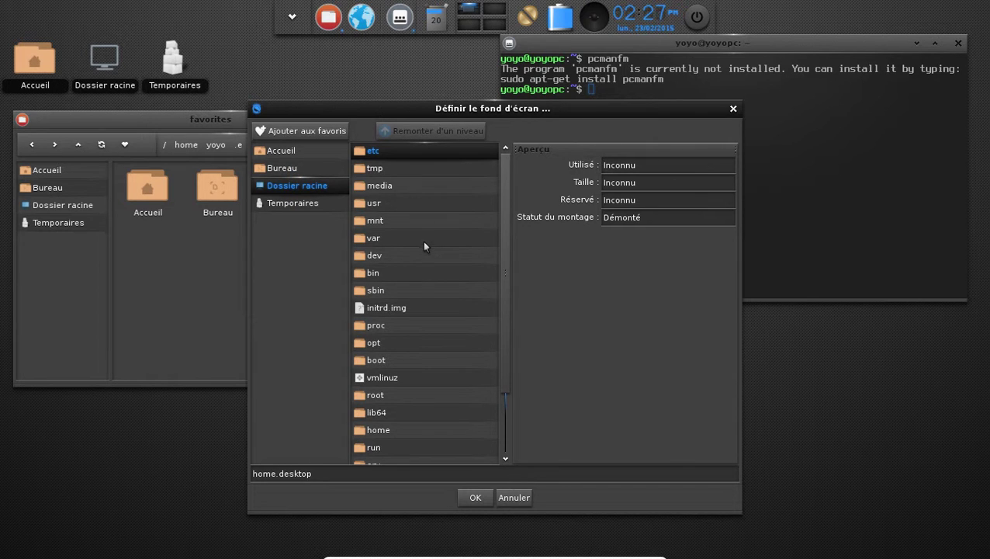
scroll(401, 329, down, 2)
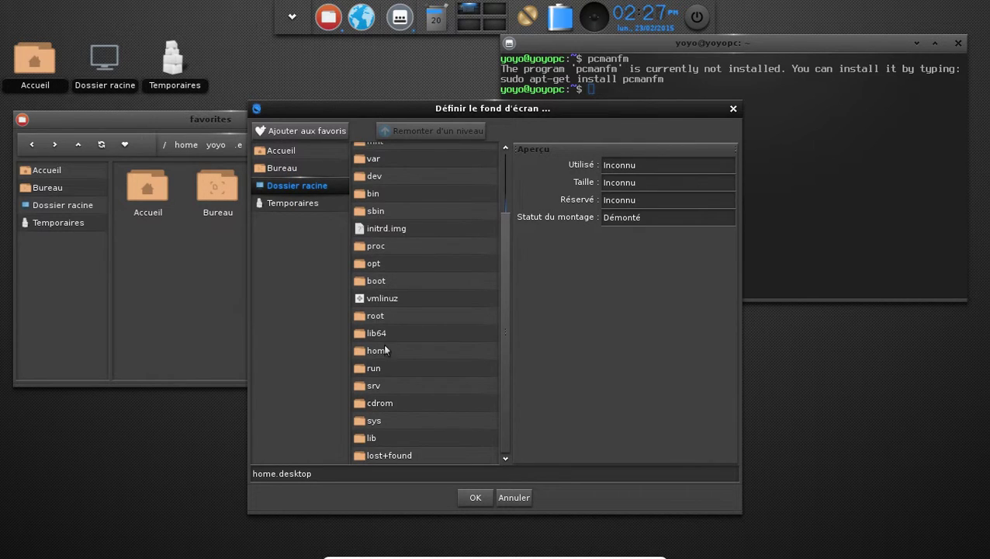
double_click(384, 351)
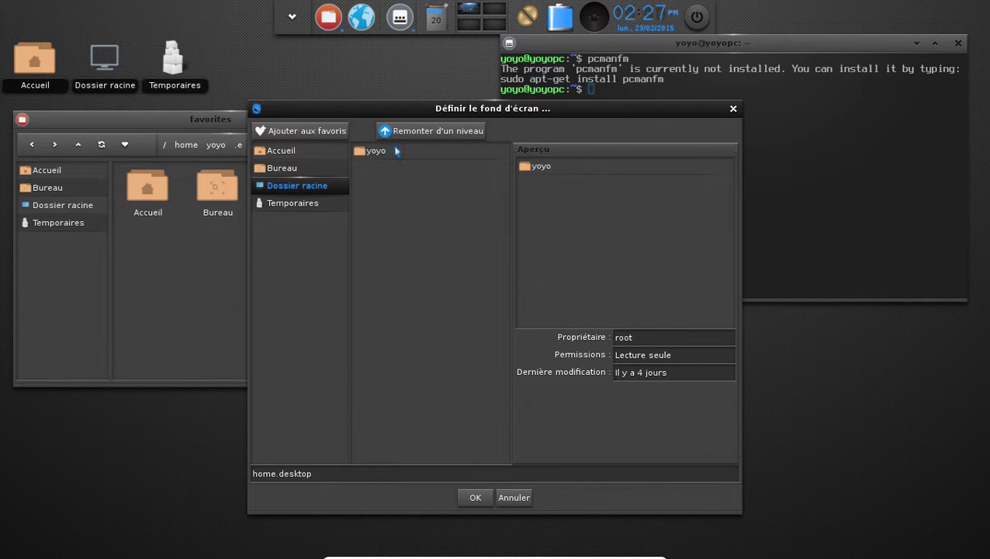
double_click(375, 153)
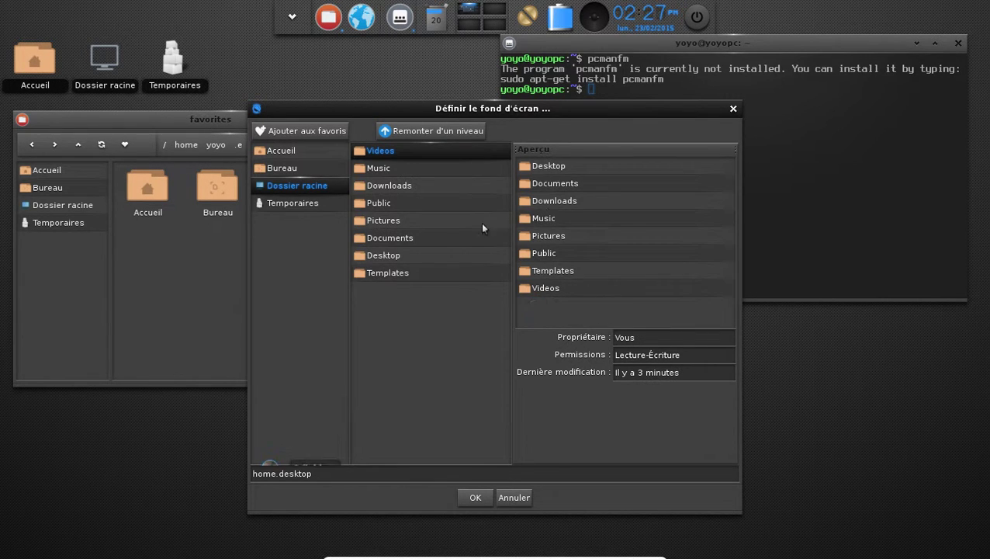
click(381, 241)
click(557, 166)
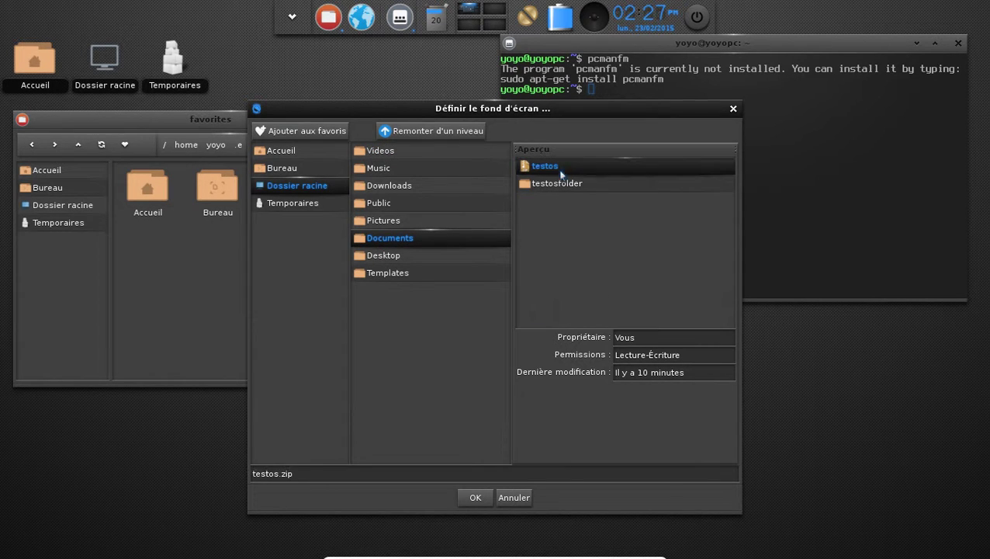
double_click(556, 184)
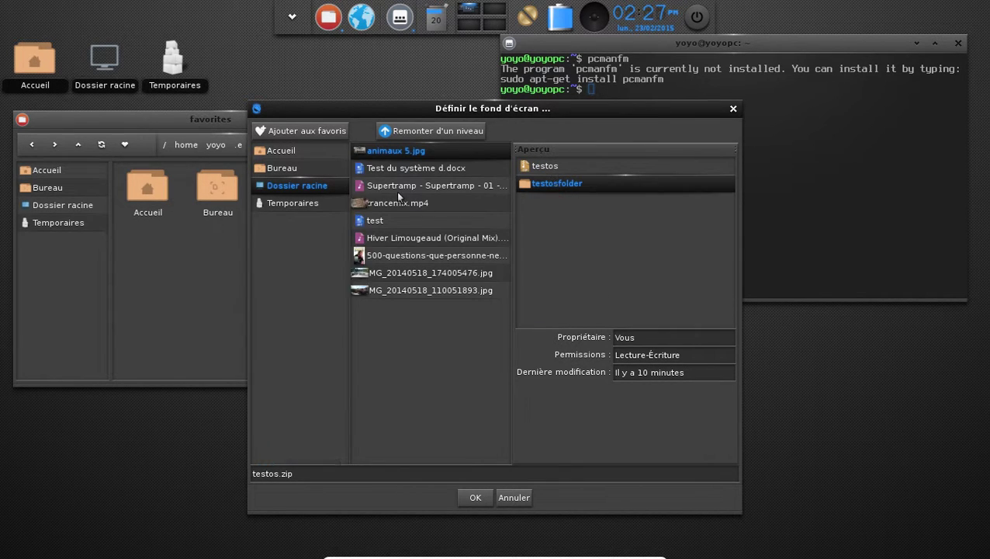
click(412, 277)
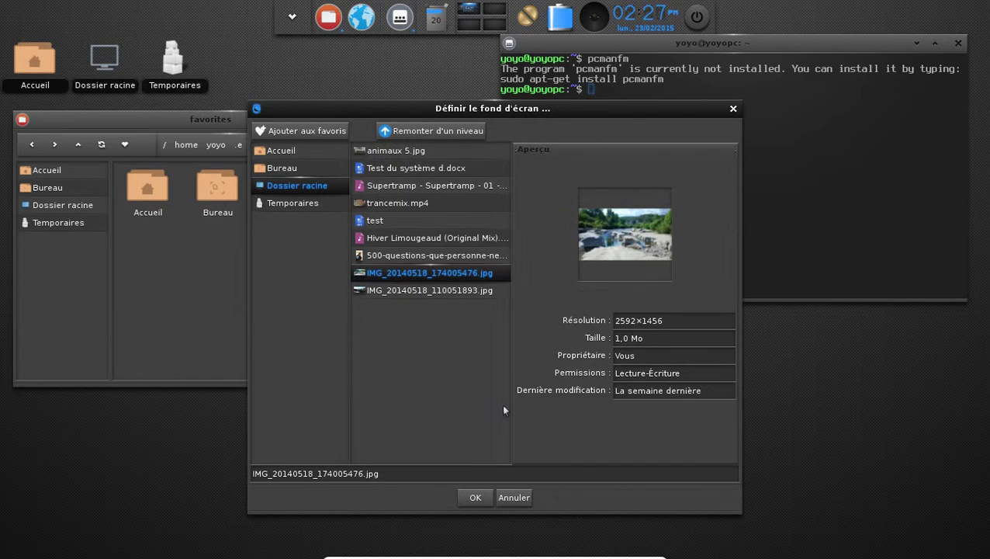
click(481, 499)
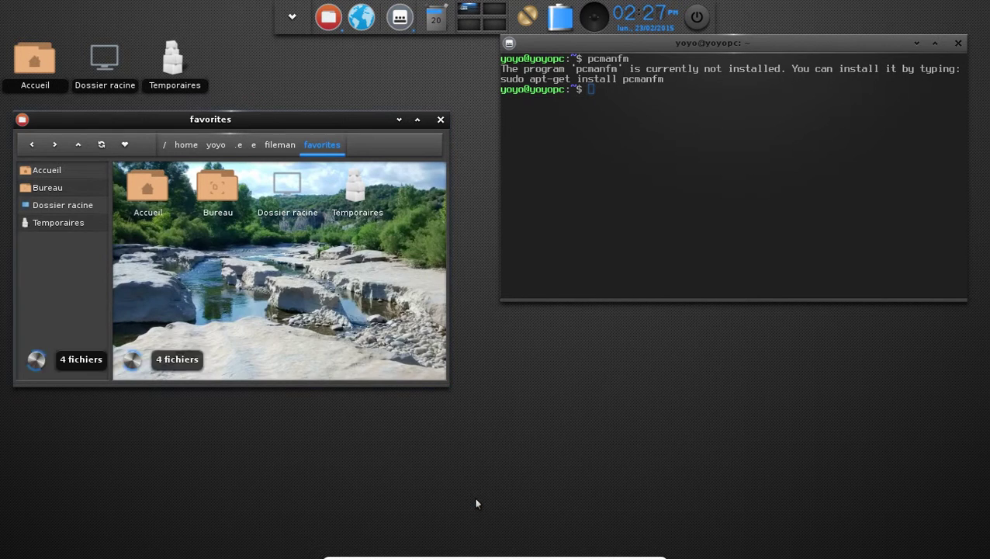
- Roll the favorites window up and back down twice, and move it slightly toward the terminal
scroll(337, 120, up, 1)
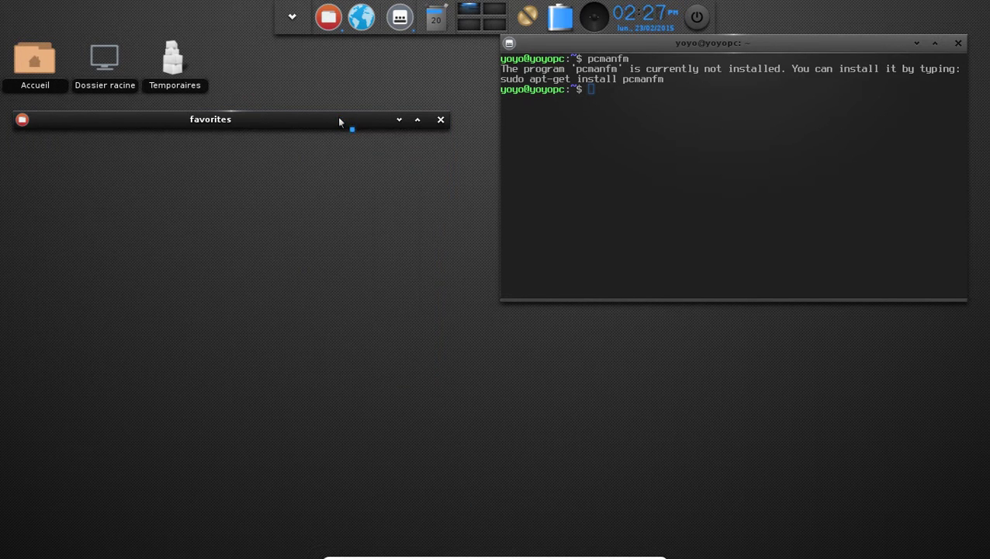
scroll(338, 118, down, 1)
scroll(347, 115, up, 1)
scroll(348, 115, down, 1)
drag(350, 121, 401, 125)
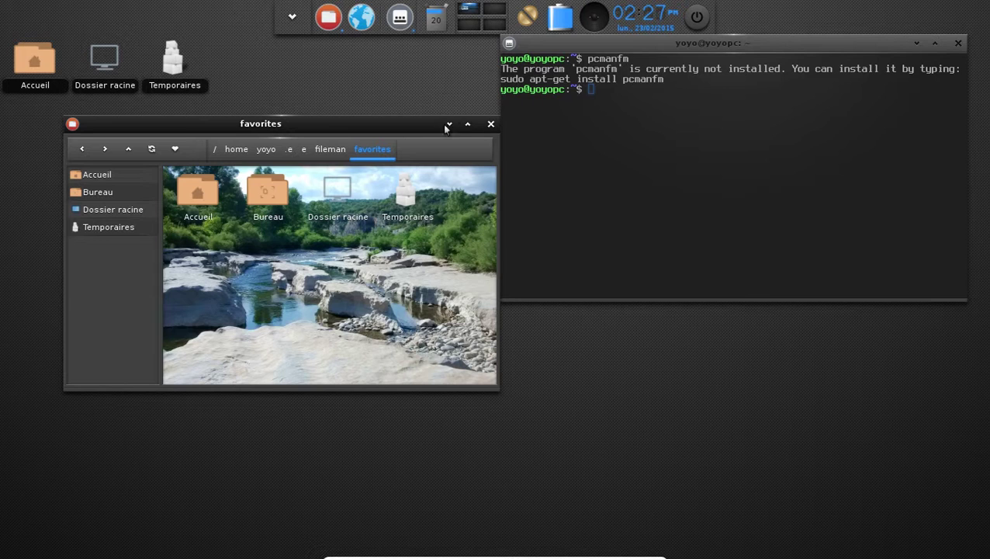
- Maximize the favorites window and switch between it and the personal folder to compare their backgrounds
click(468, 125)
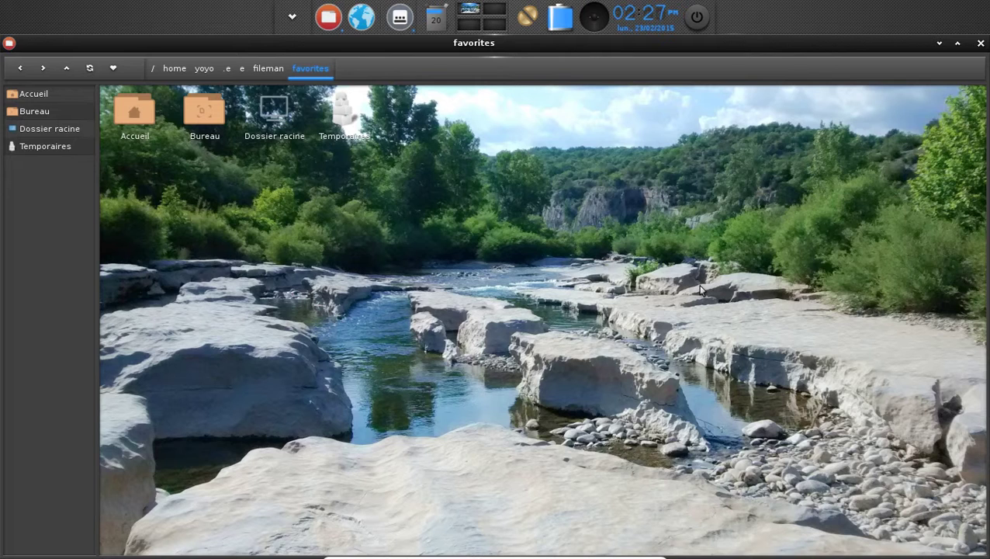
click(129, 121)
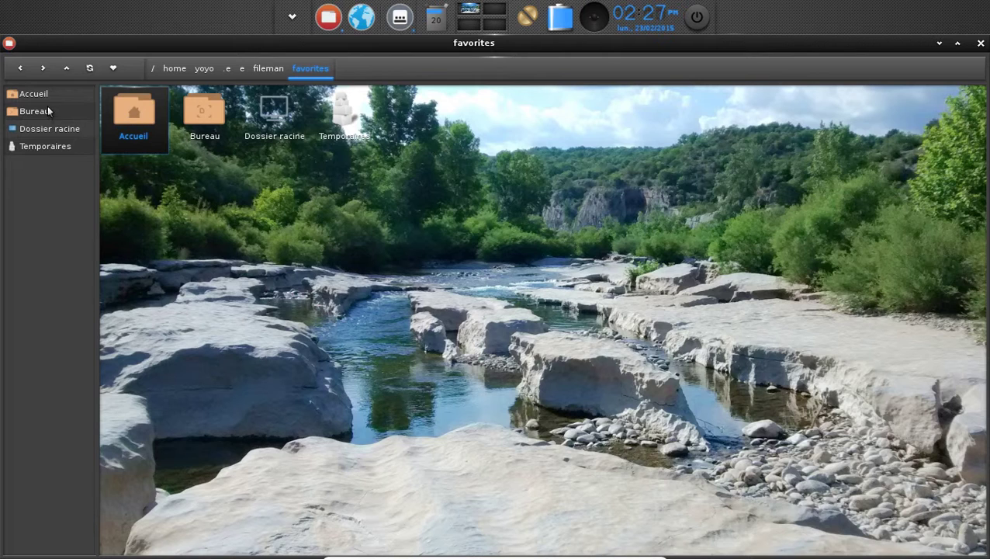
key(Return)
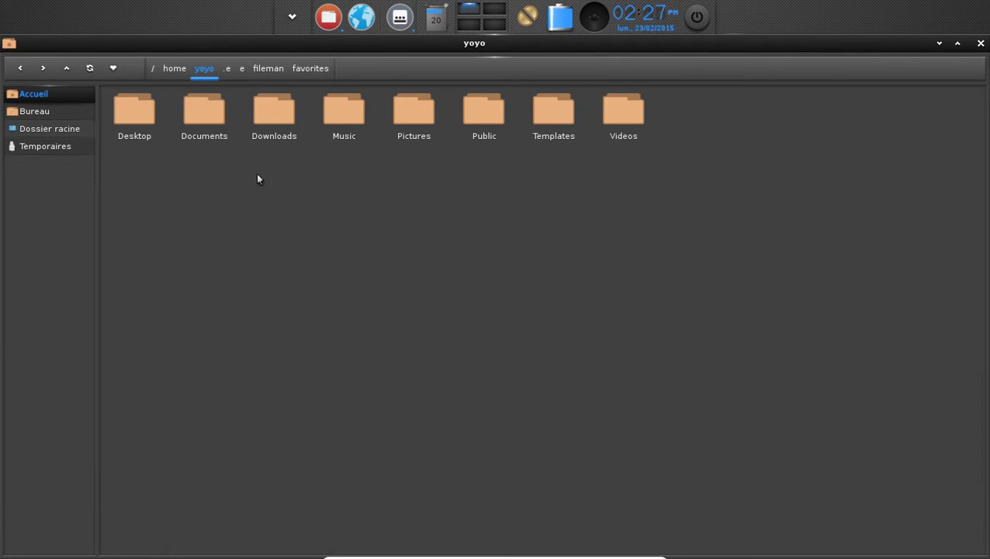
click(21, 69)
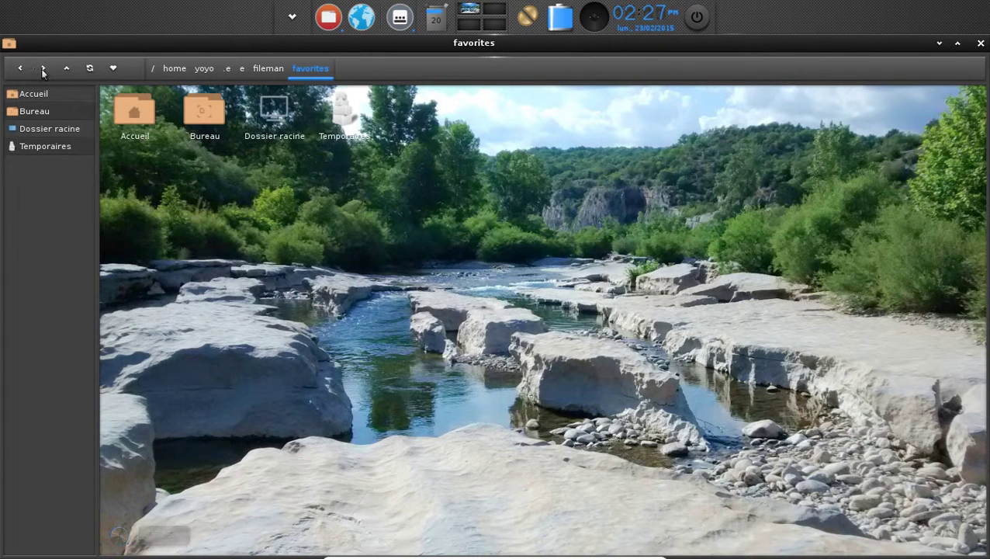
click(42, 68)
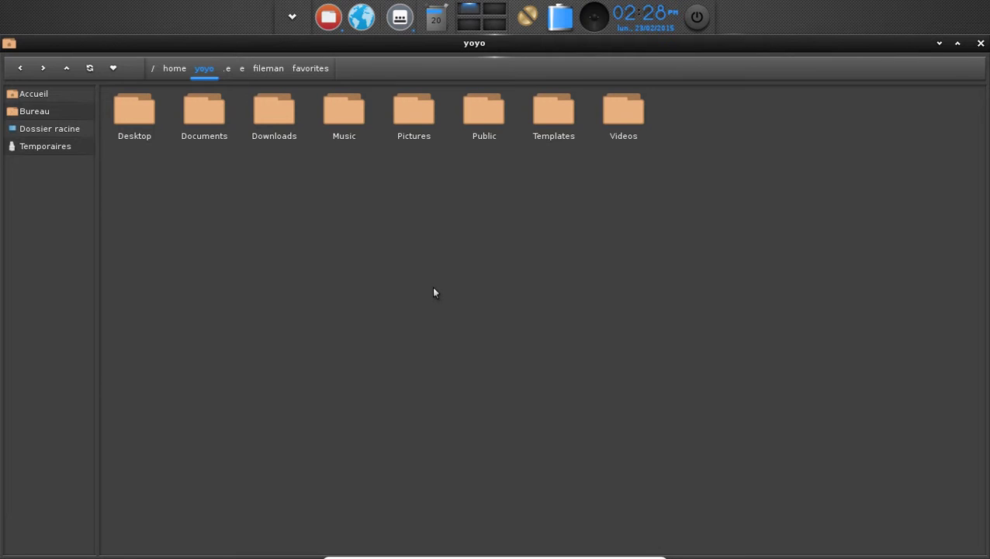
- Close the file manager window and move the terminal slightly lower on the desktop
click(980, 44)
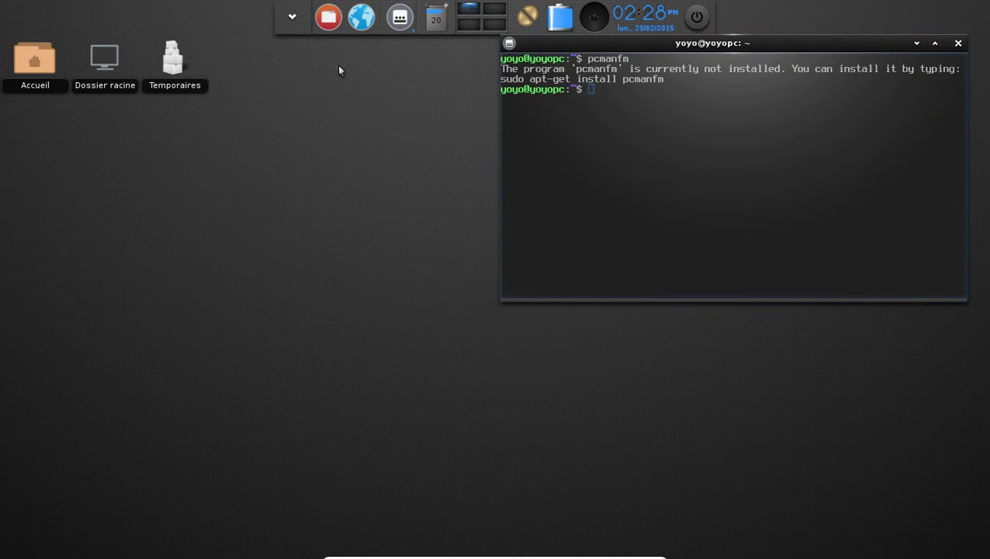
right_click(340, 135)
key(Escape)
drag(869, 44, 612, 110)
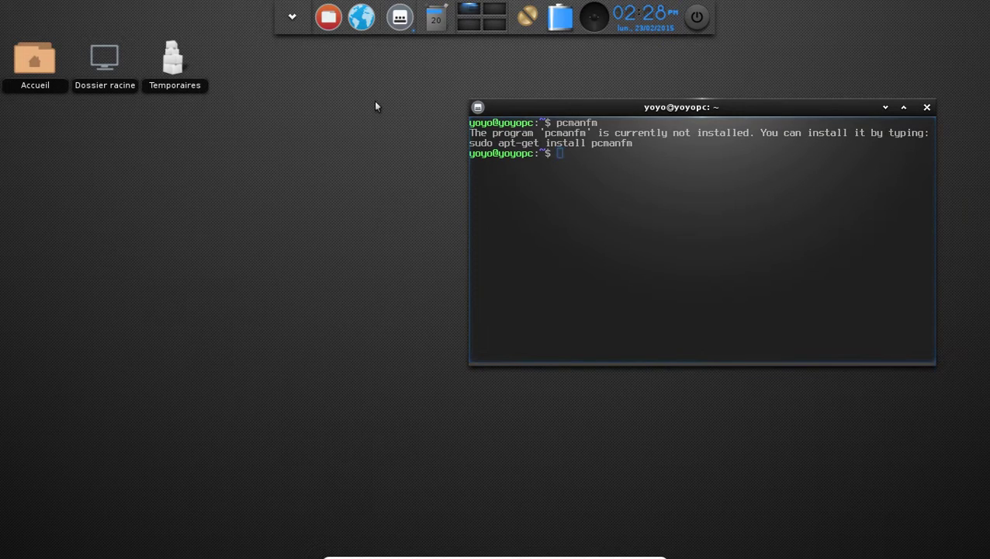
- Open the Midori browser on the DistroWatch page for Bodhi Linux and read the distribution's description and summary
click(356, 16)
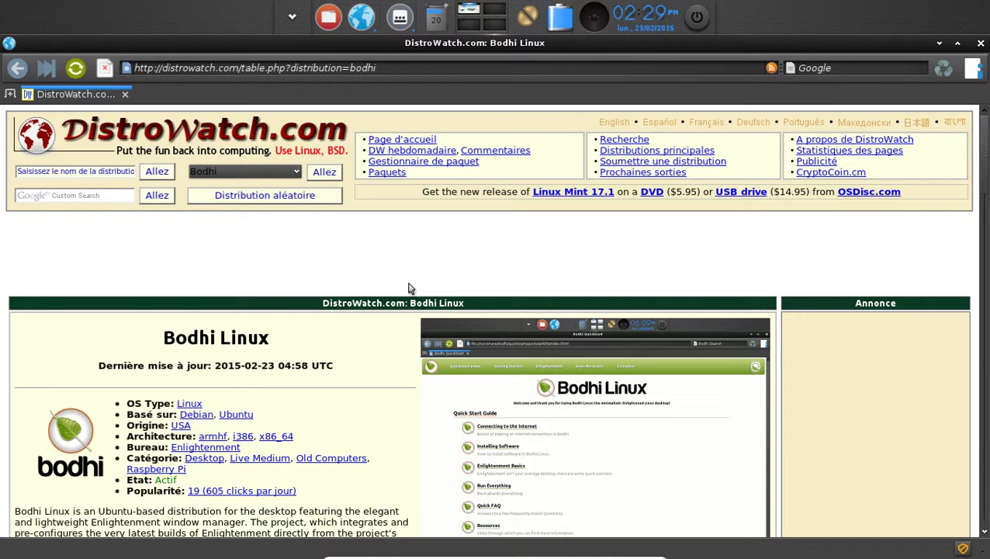
scroll(407, 287, down, 2)
scroll(399, 291, down, 1)
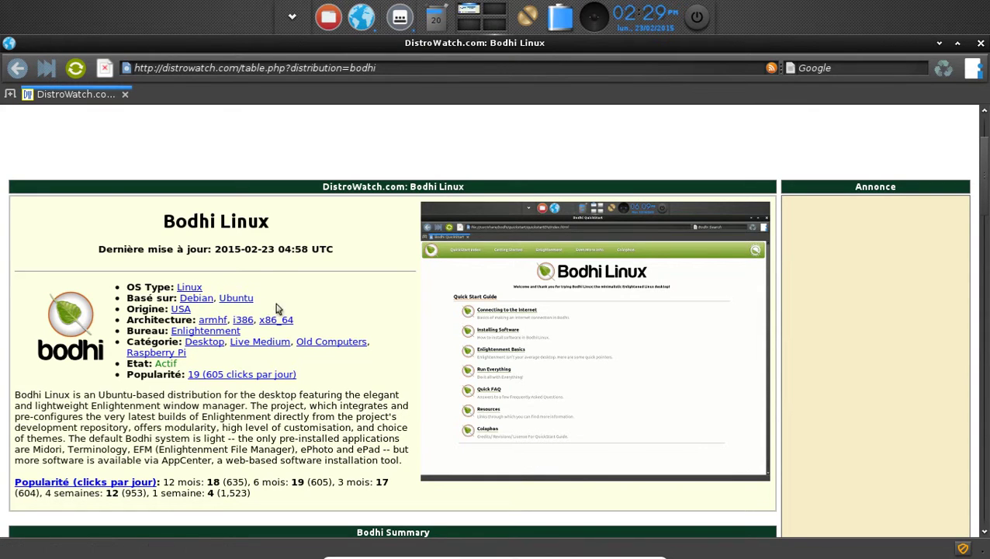
scroll(331, 336, down, 1)
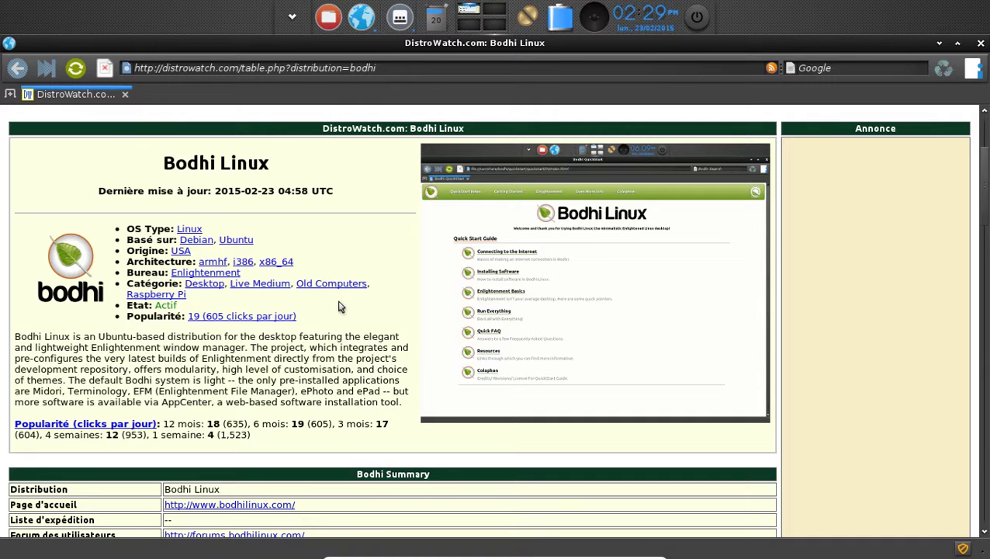
scroll(339, 306, down, 1)
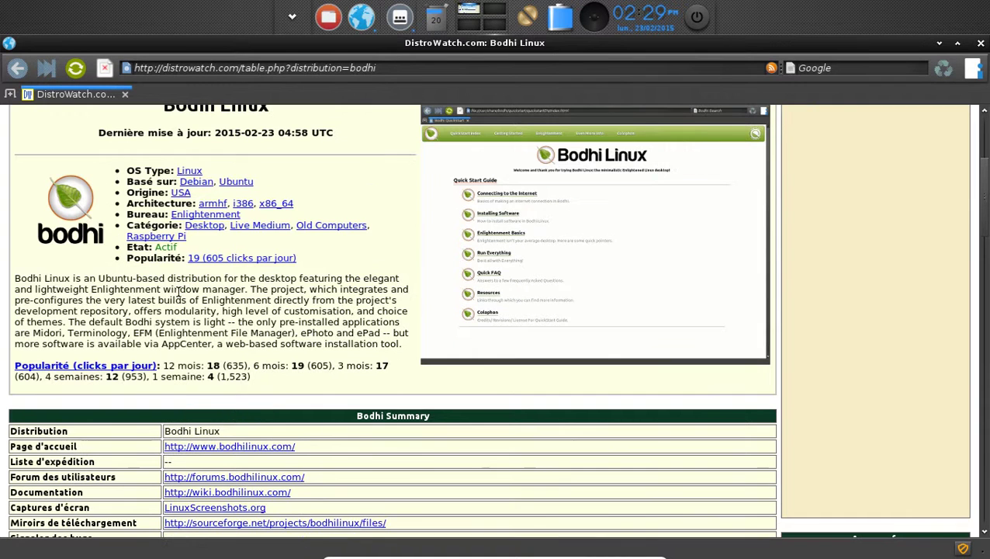
scroll(327, 239, down, 1)
scroll(327, 240, down, 7)
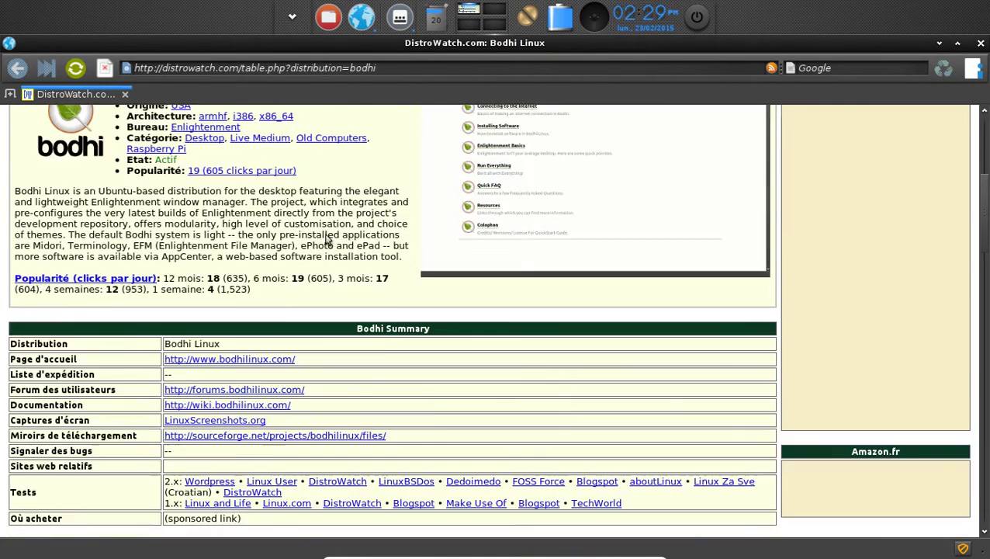
scroll(327, 245, down, 4)
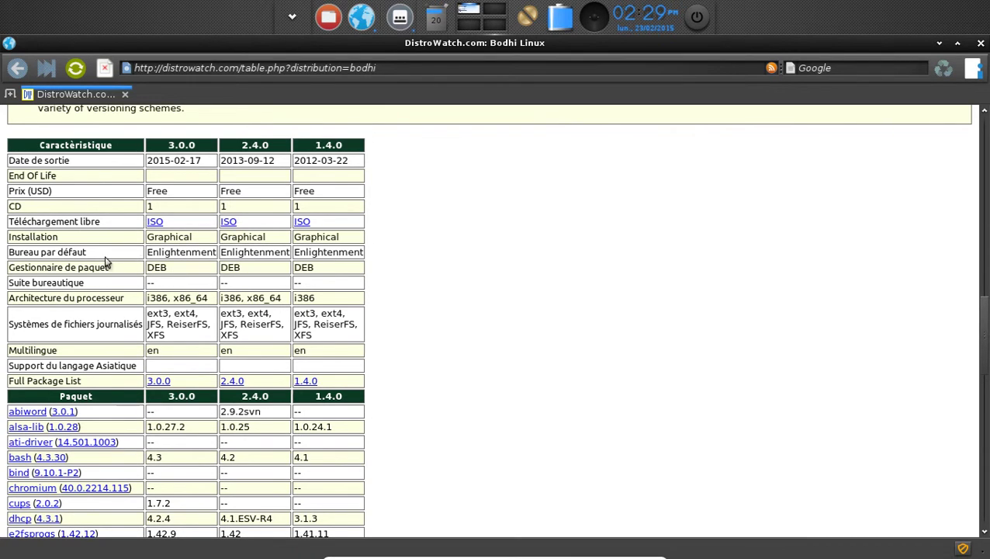
- Examine the DistroWatch feature and package tables for Bodhi Linux 3.0.0, and return to the beginning of the page
drag(147, 267, 173, 267)
click(174, 271)
scroll(161, 294, down, 1)
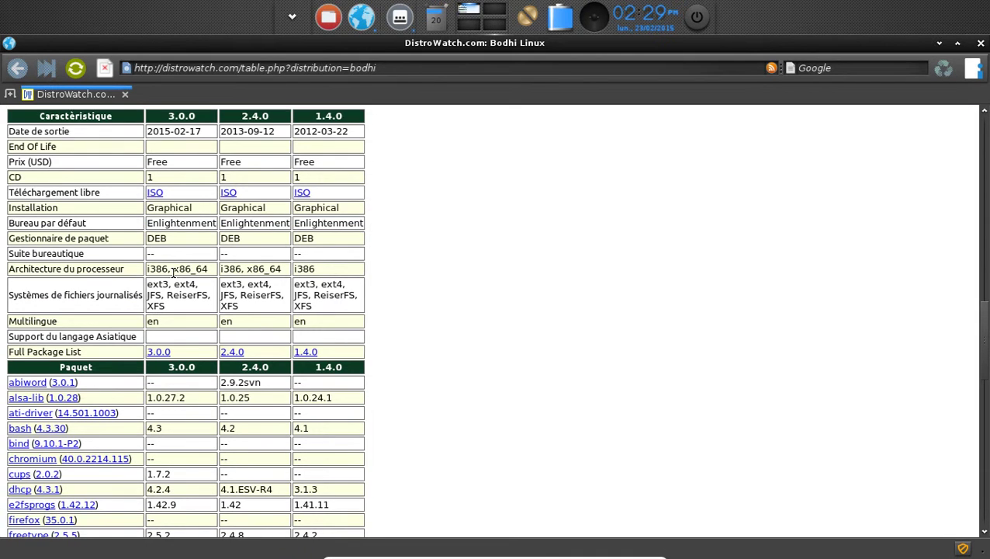
scroll(174, 268, down, 2)
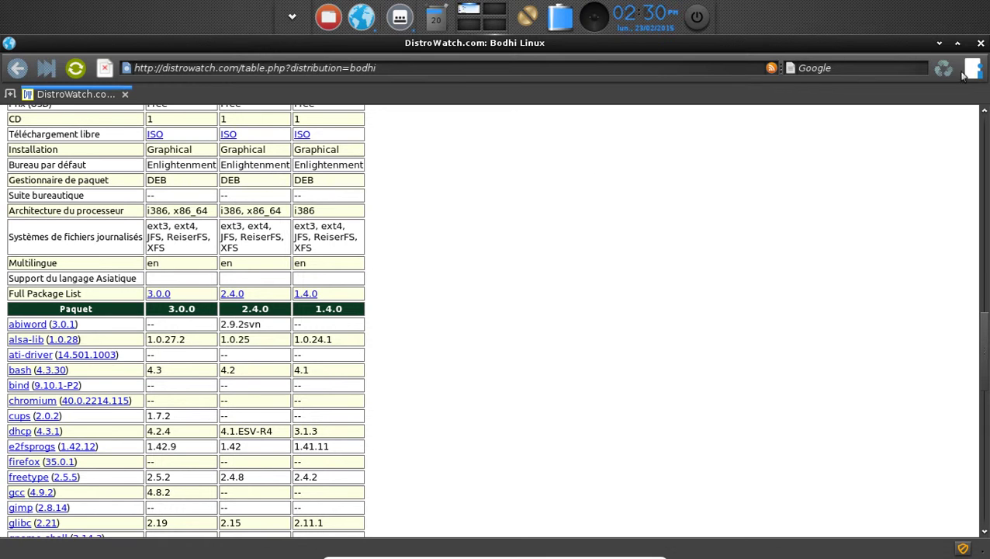
scroll(534, 307, down, 6)
scroll(534, 314, up, 8)
scroll(534, 320, up, 10)
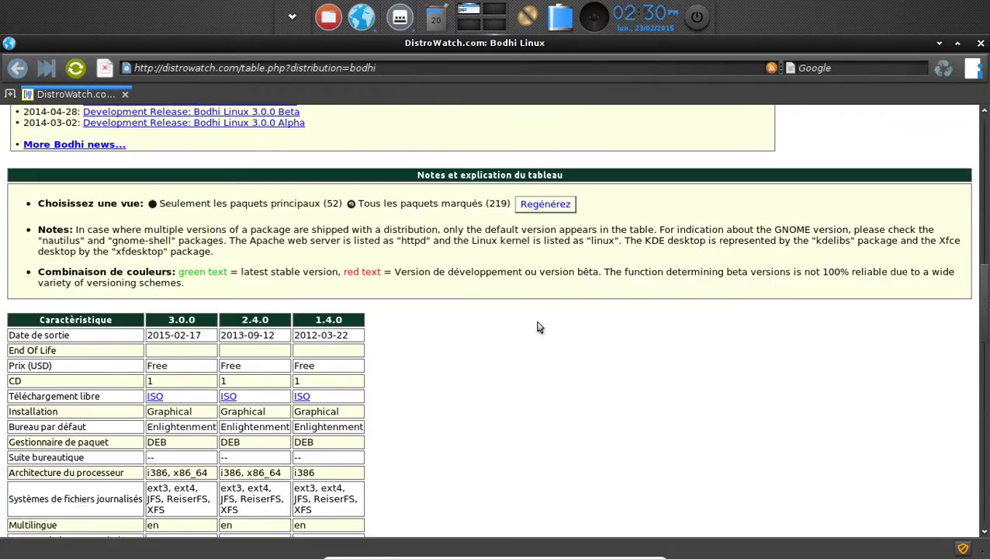
scroll(534, 332, up, 10)
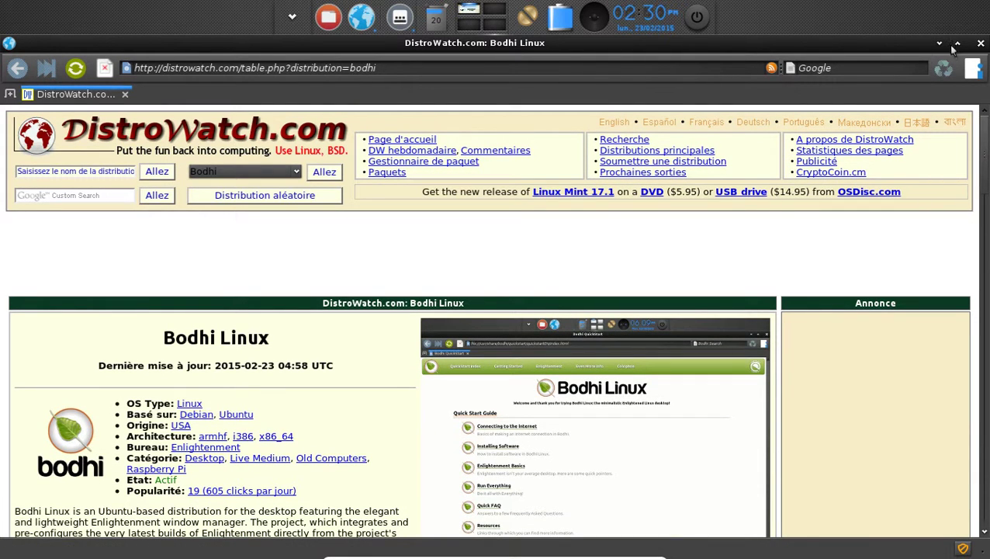
- Switch to the open terminal, run htop, and move its window across the browser page
mouse_move(399, 17)
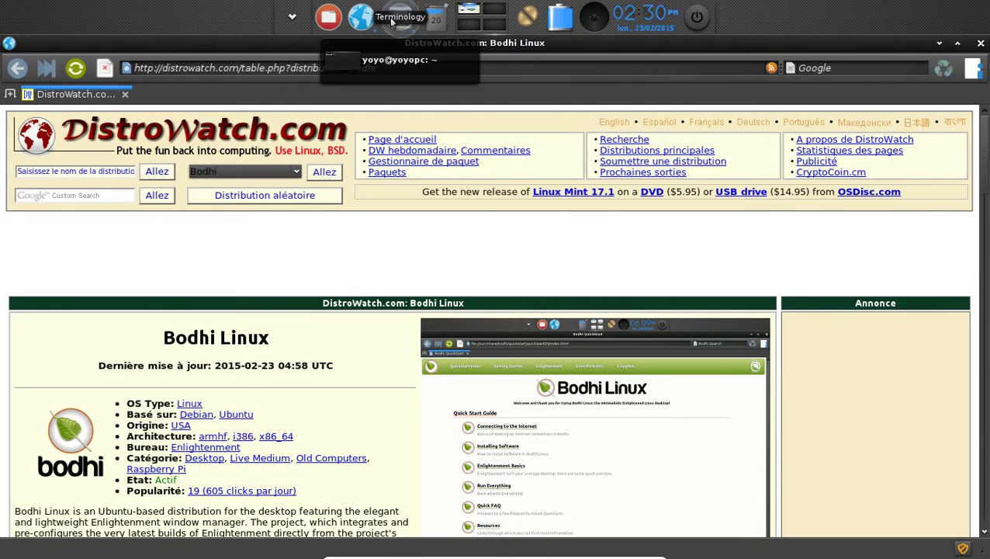
click(397, 70)
text(hto)
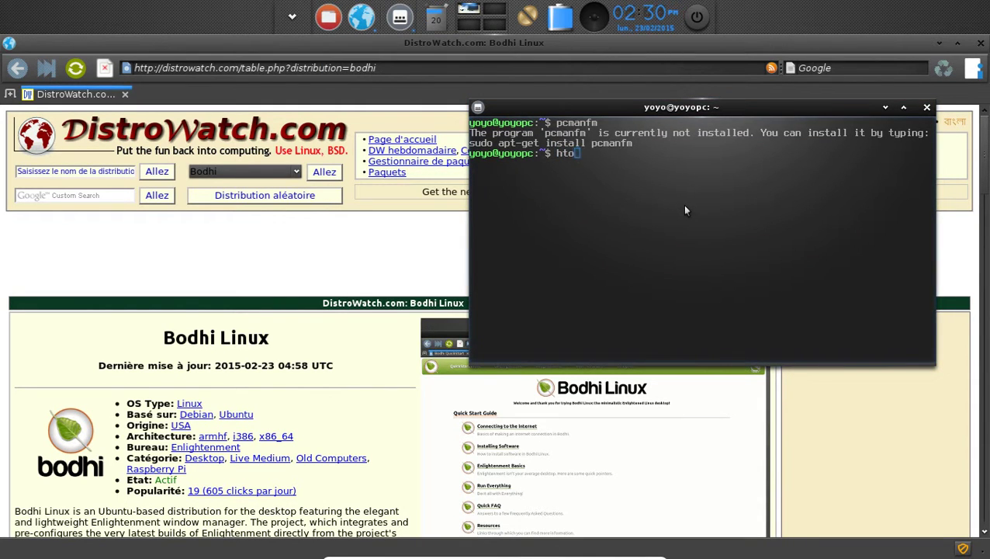
text(p)
key(Return)
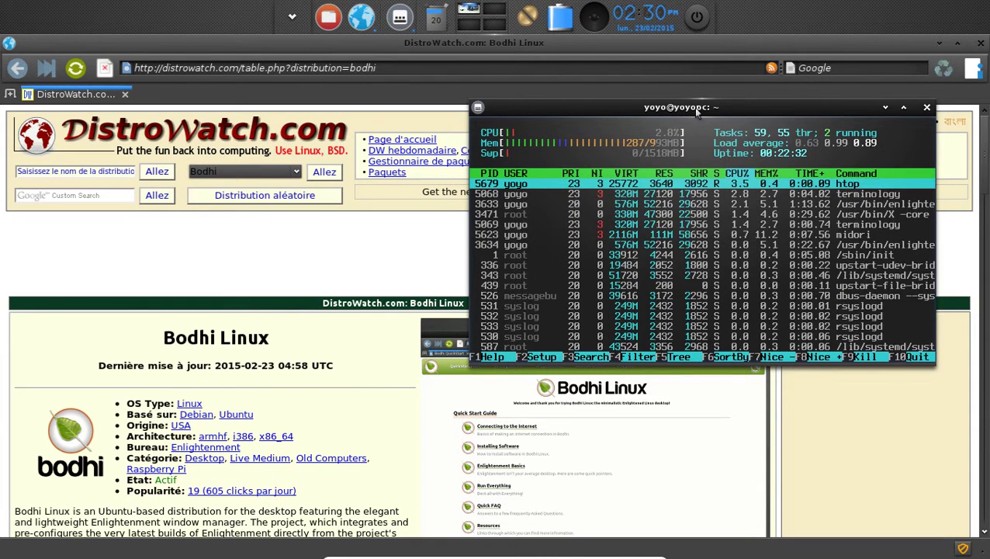
drag(693, 107, 390, 120)
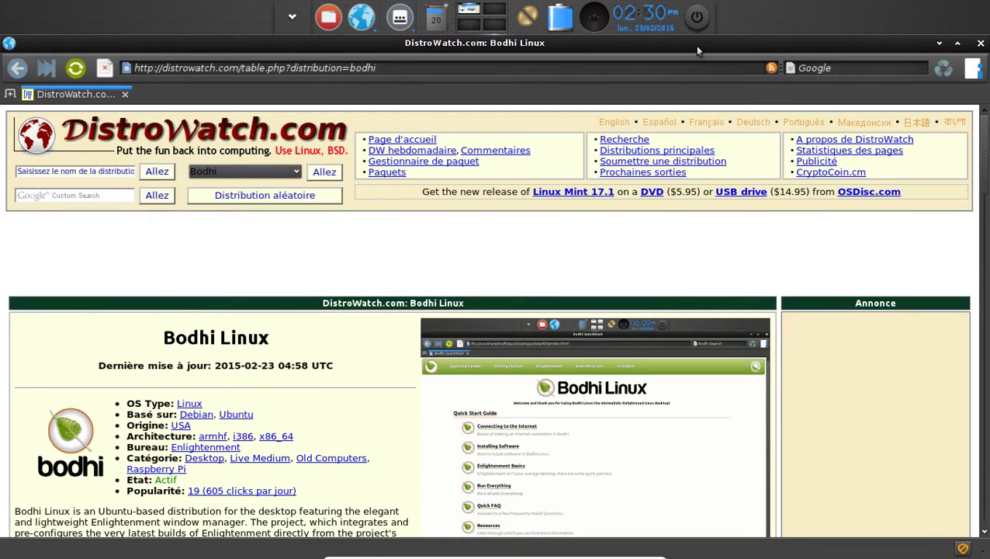
drag(372, 70, 133, 71)
key(BackSpace)
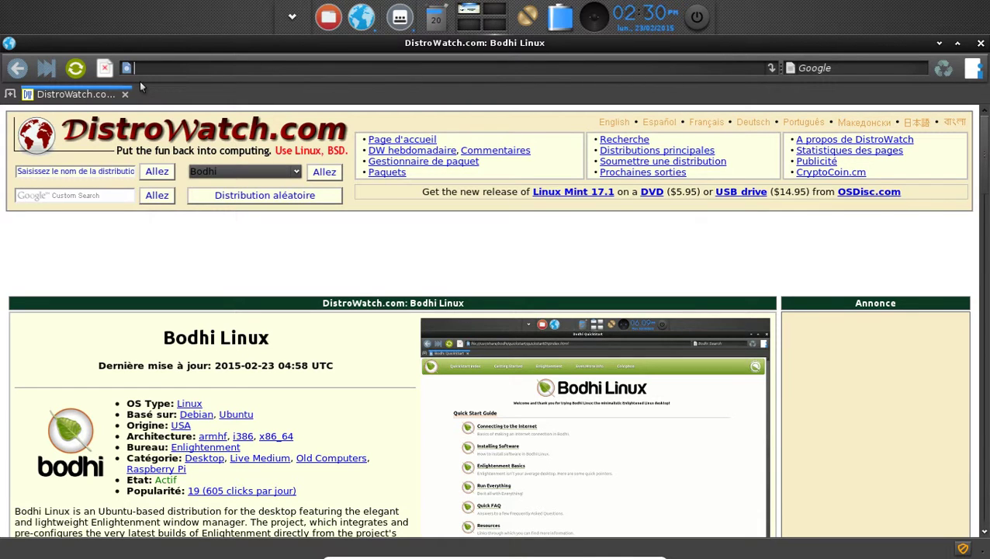
text(www.youtube.com)
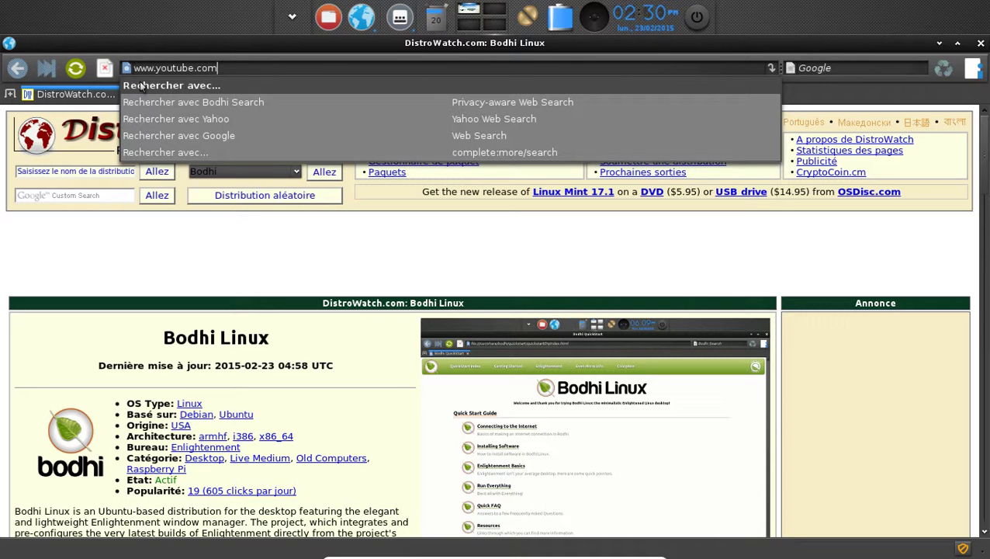
key(Return)
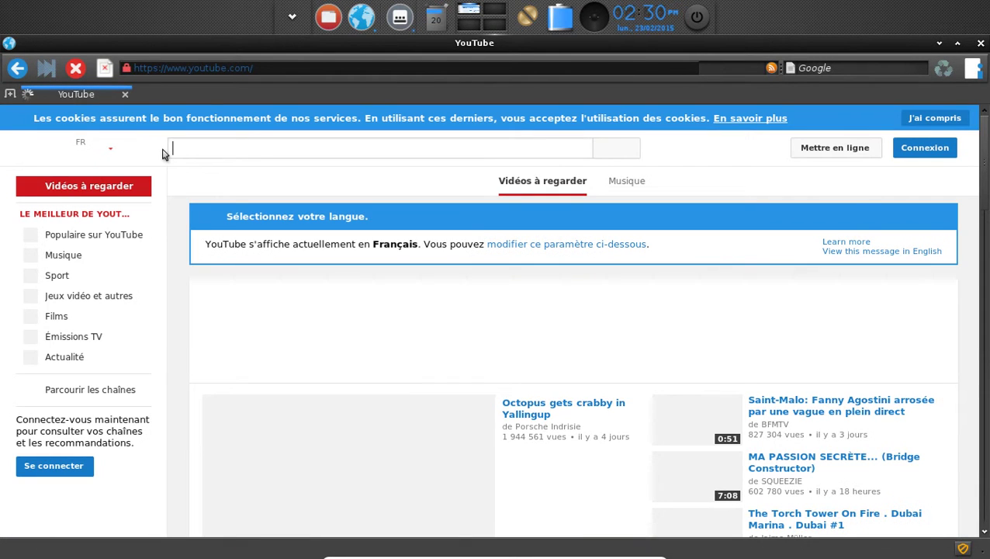
- Play the BFMTV Saint-Malo video from the YouTube home page, and close the browser together with its error report
click(915, 119)
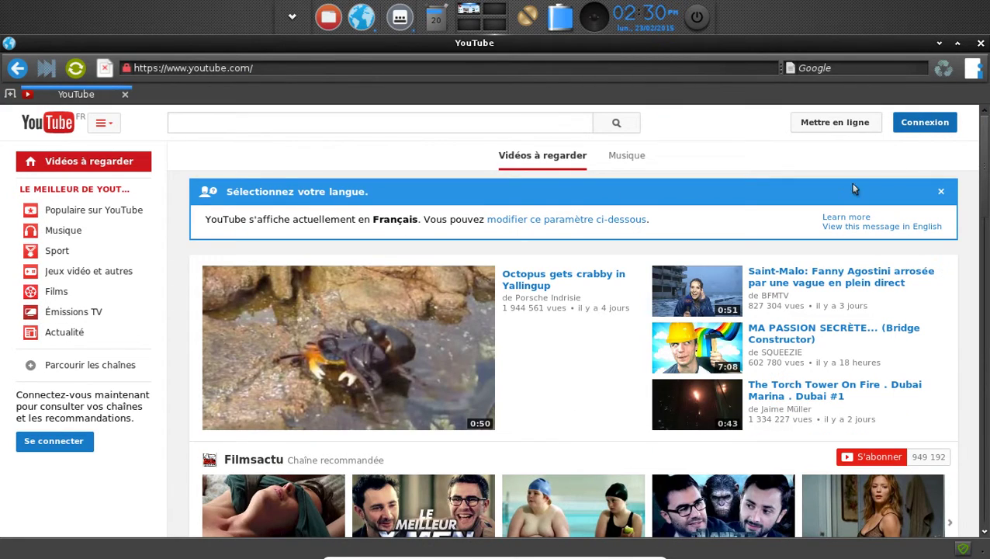
click(872, 284)
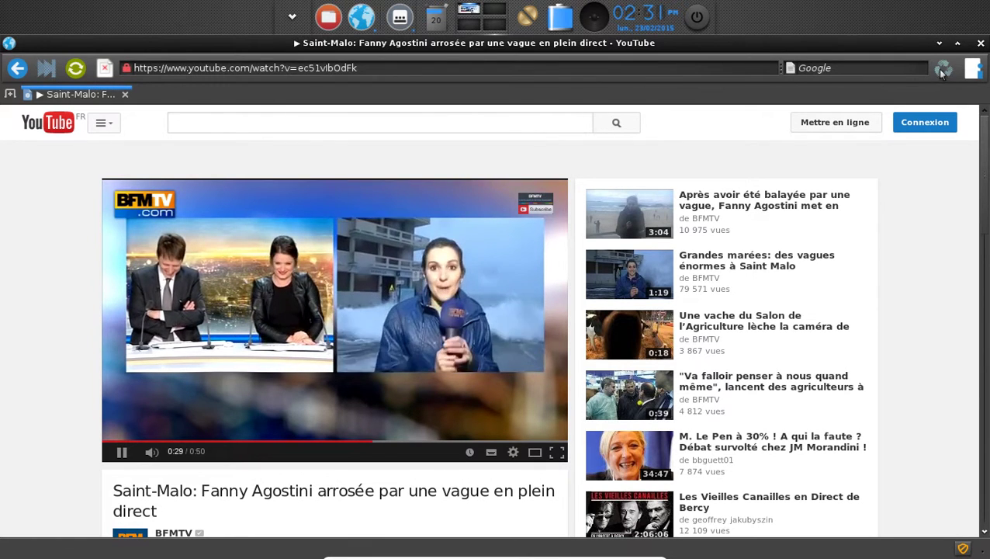
click(980, 43)
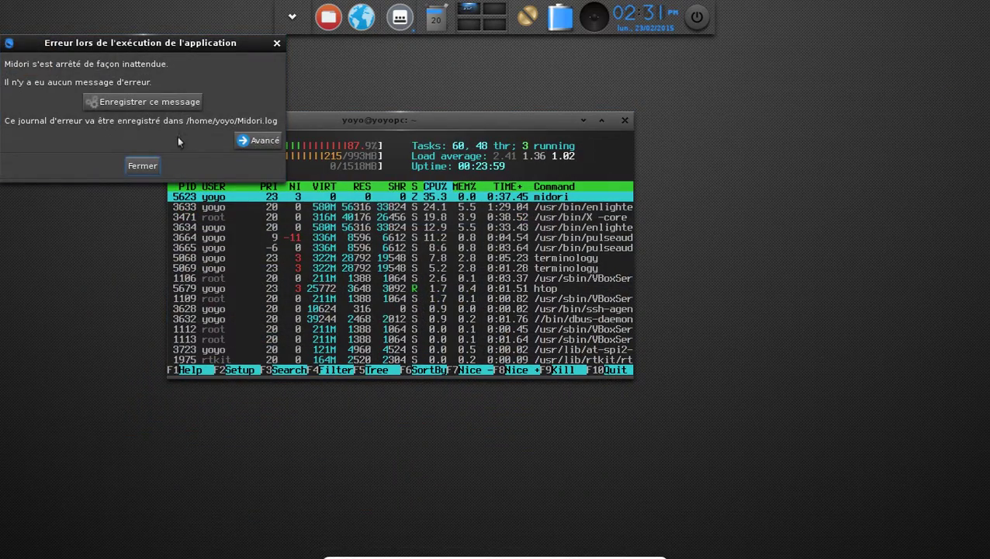
click(140, 168)
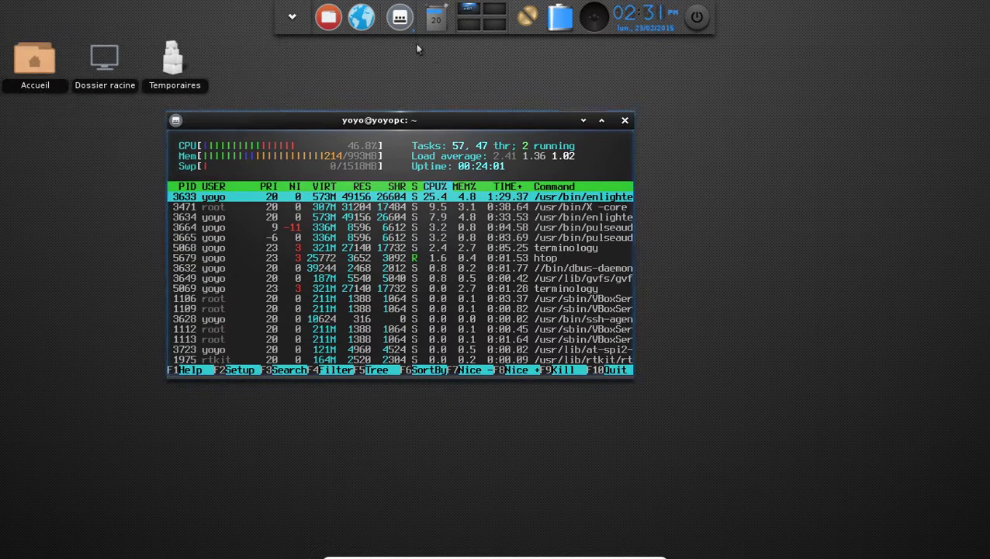
- Open the Enlightenment file manager and browse to the testosfolder folder inside Documents
click(290, 17)
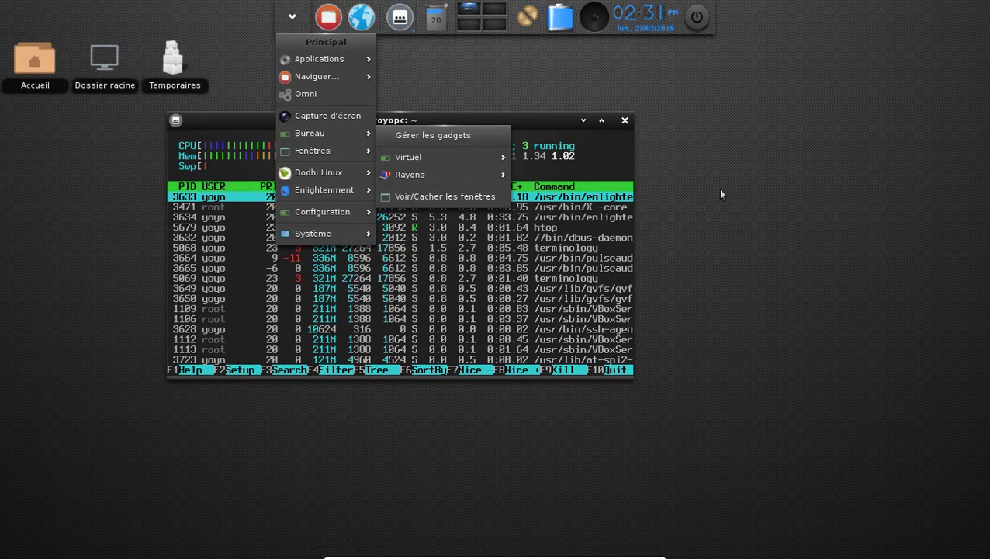
click(290, 15)
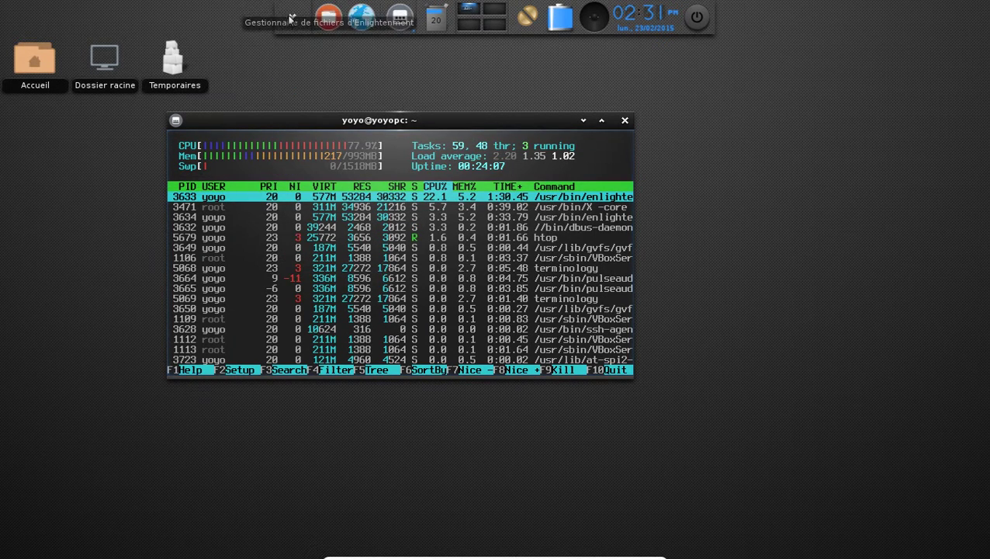
click(332, 19)
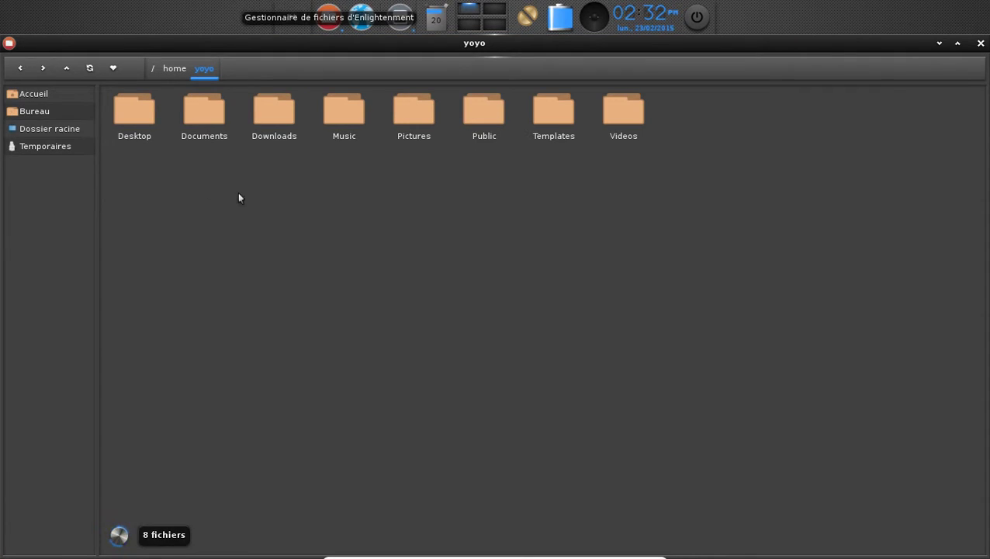
click(218, 117)
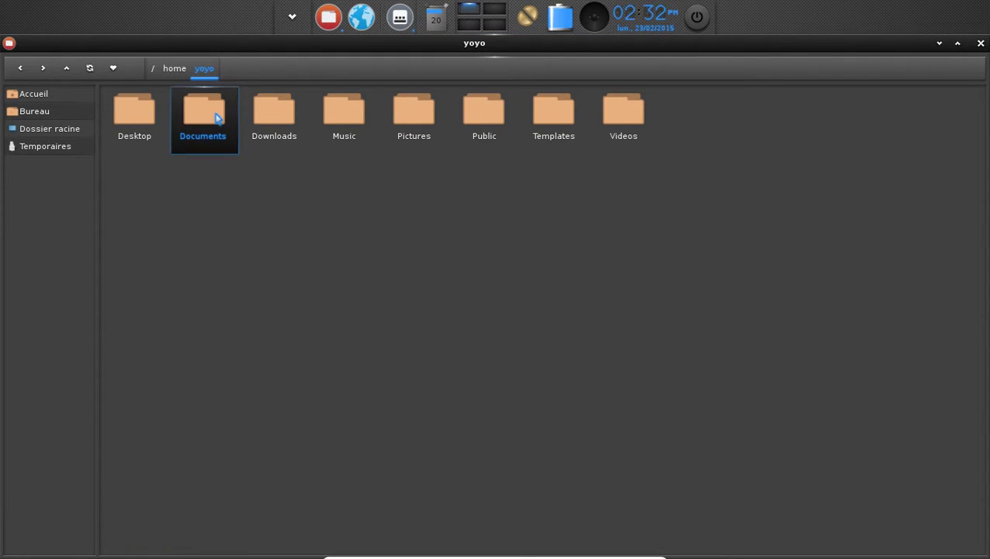
double_click(218, 117)
double_click(150, 125)
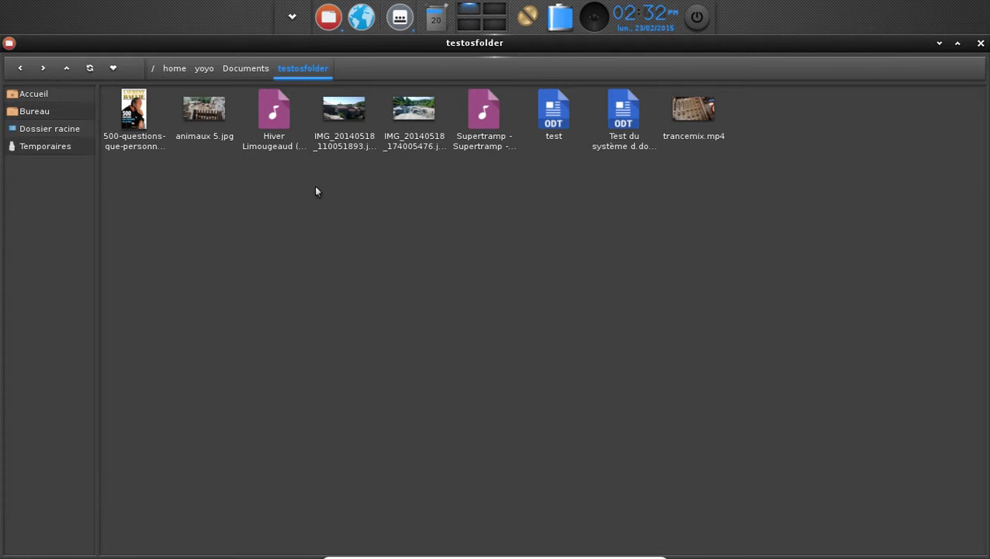
- Try to open 500-questions-que-personne-ne-se-pose.pdf with the suggested EPhoto application
click(137, 115)
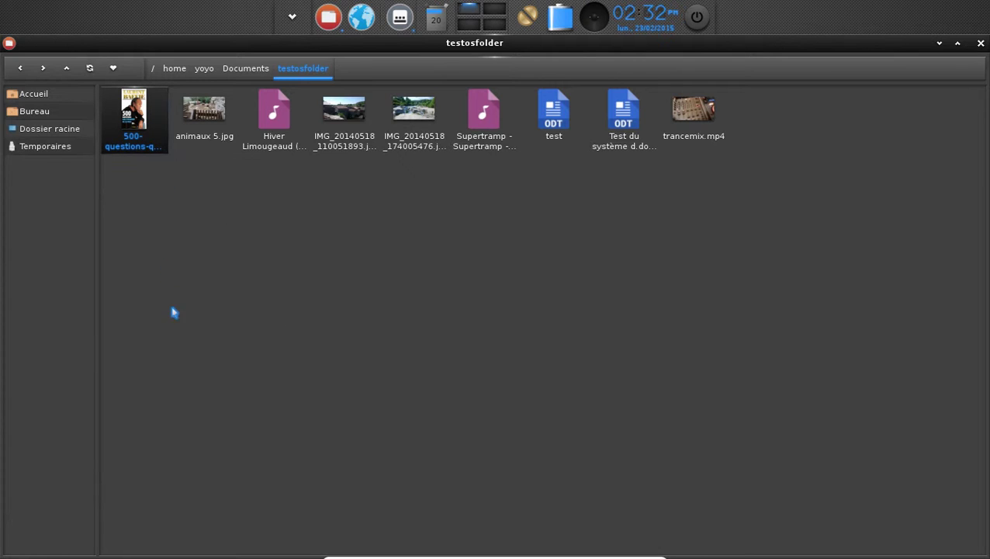
key(Return)
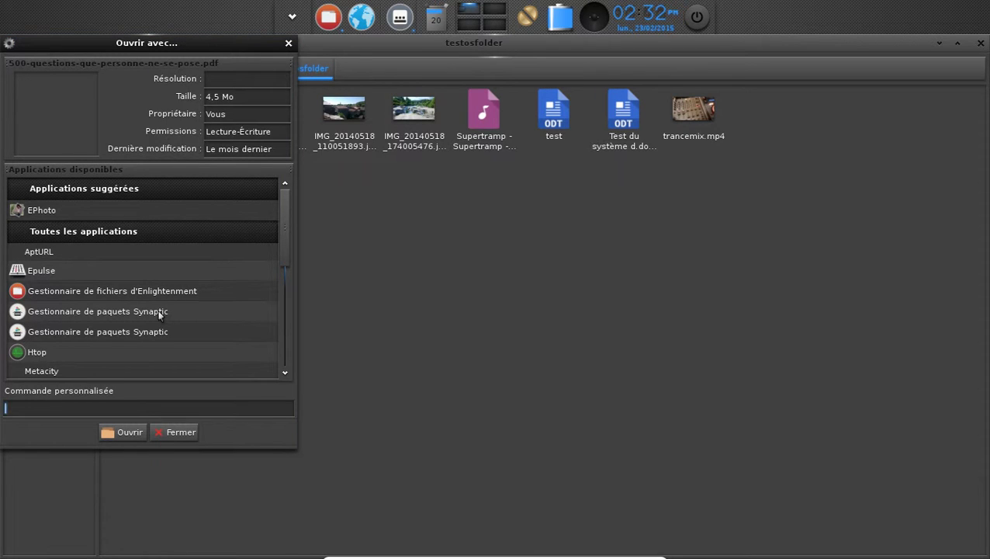
scroll(217, 291, down, 3)
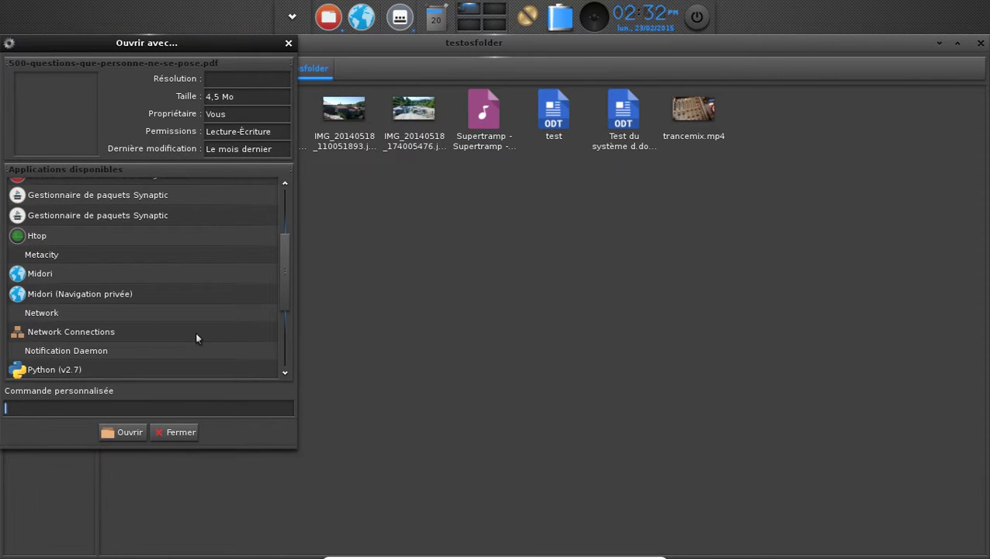
click(98, 275)
scroll(124, 357, down, 4)
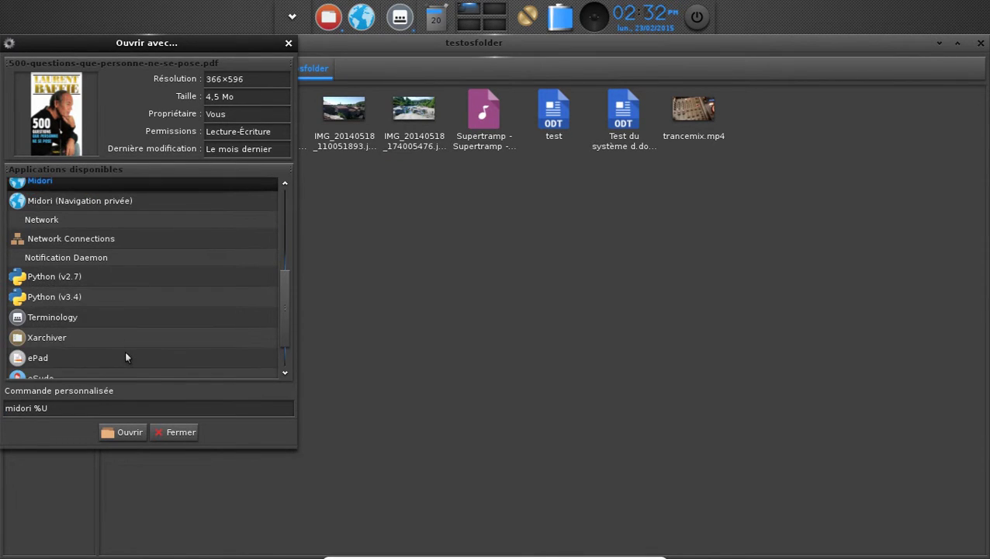
scroll(126, 355, up, 6)
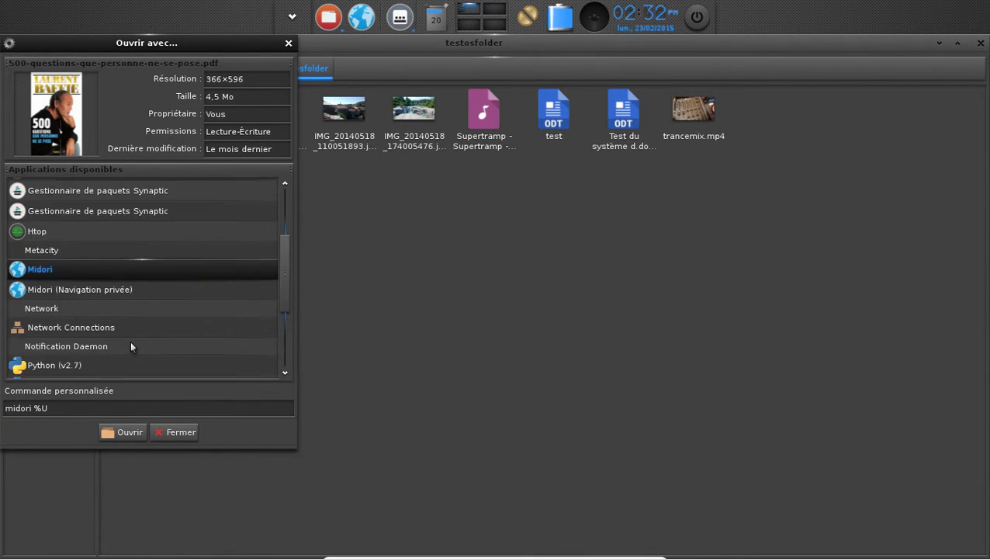
scroll(131, 345, up, 1)
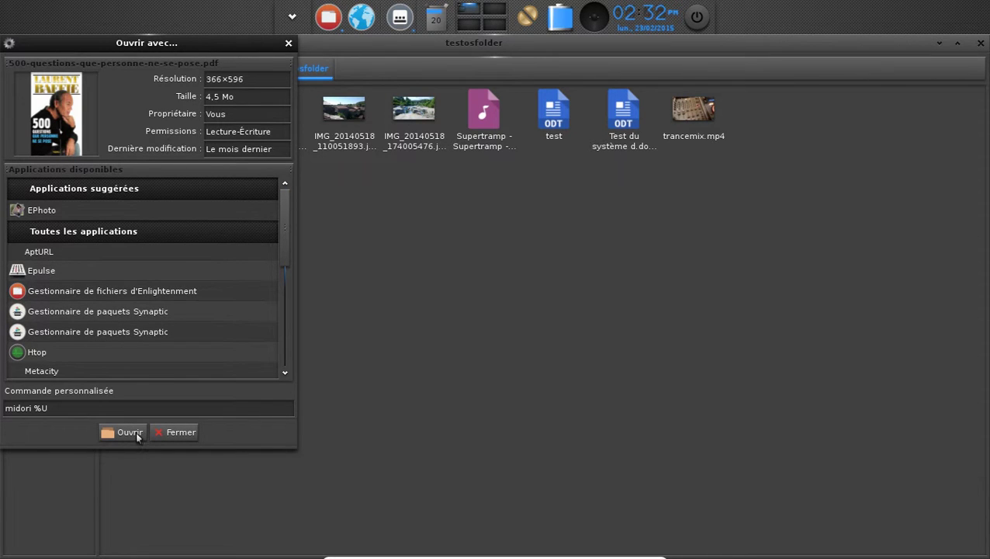
click(74, 212)
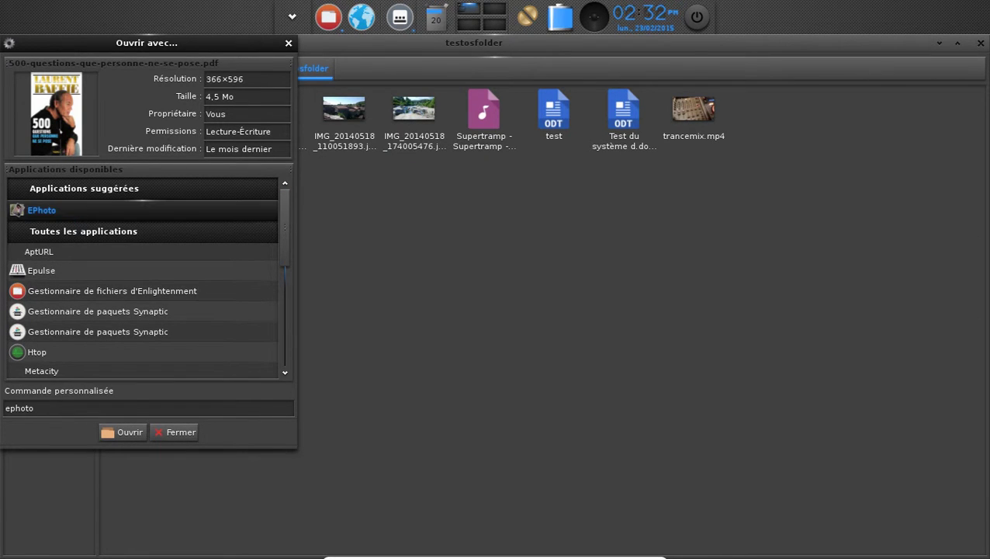
click(129, 433)
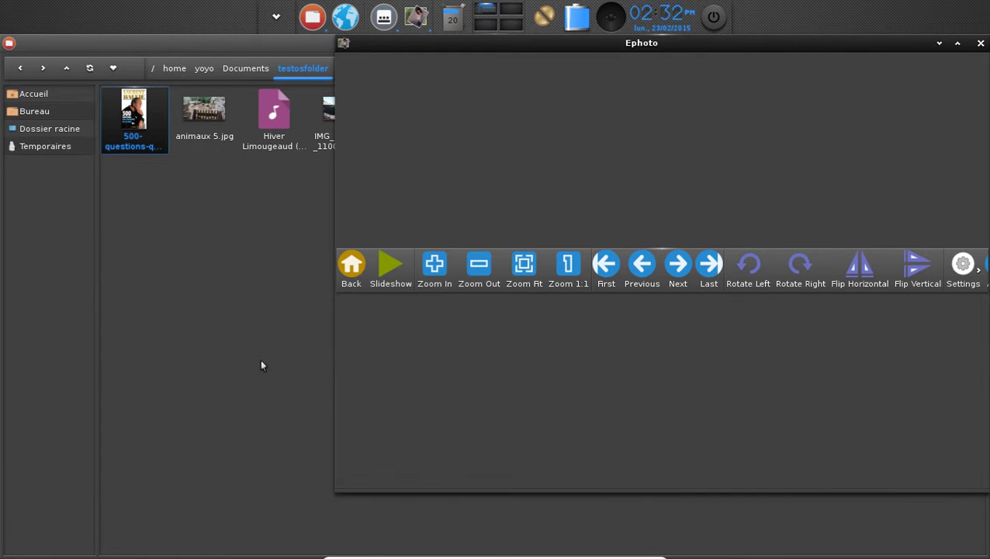
- Reposition the Ephoto window over the file list, and close it
drag(813, 48, 649, 62)
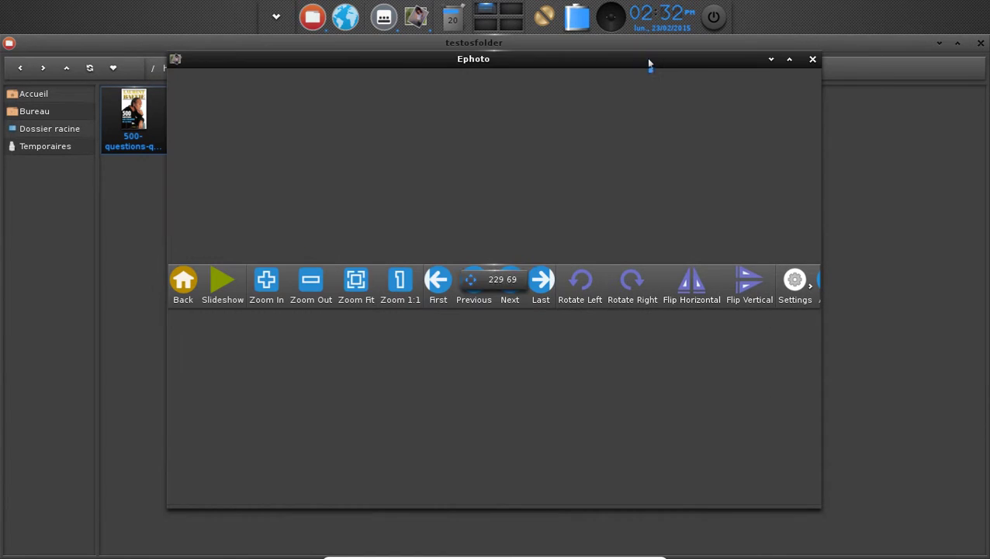
double_click(699, 61)
double_click(699, 61)
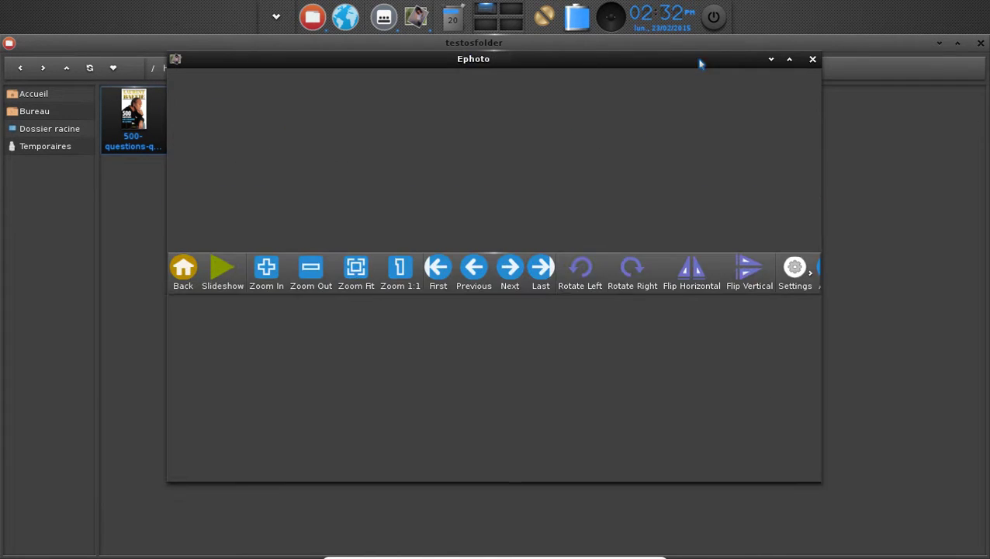
click(813, 60)
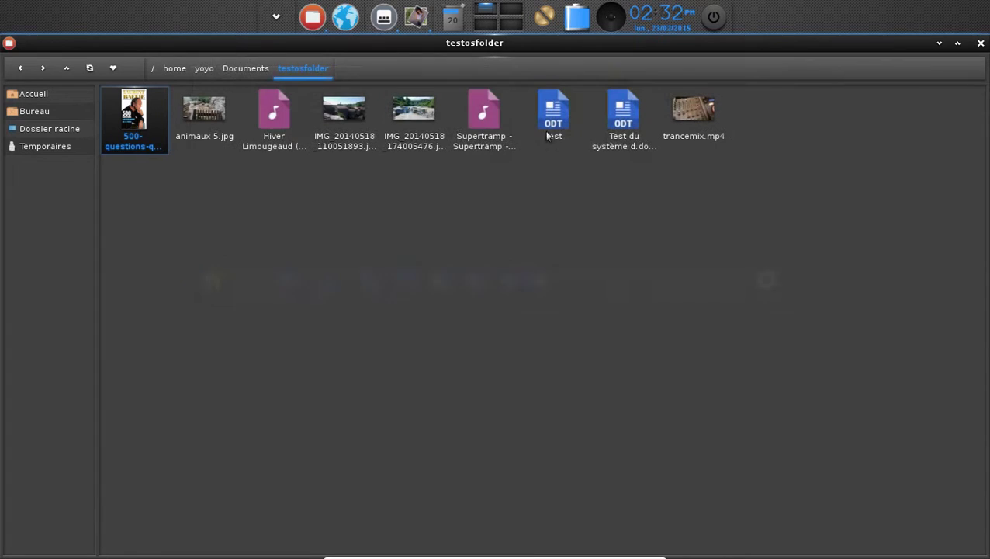
- Open 500-questions-que-personne-ne-se-pose.pdf with Midori as another application, and choose to open the file rather than save it
right_click(135, 110)
click(136, 110)
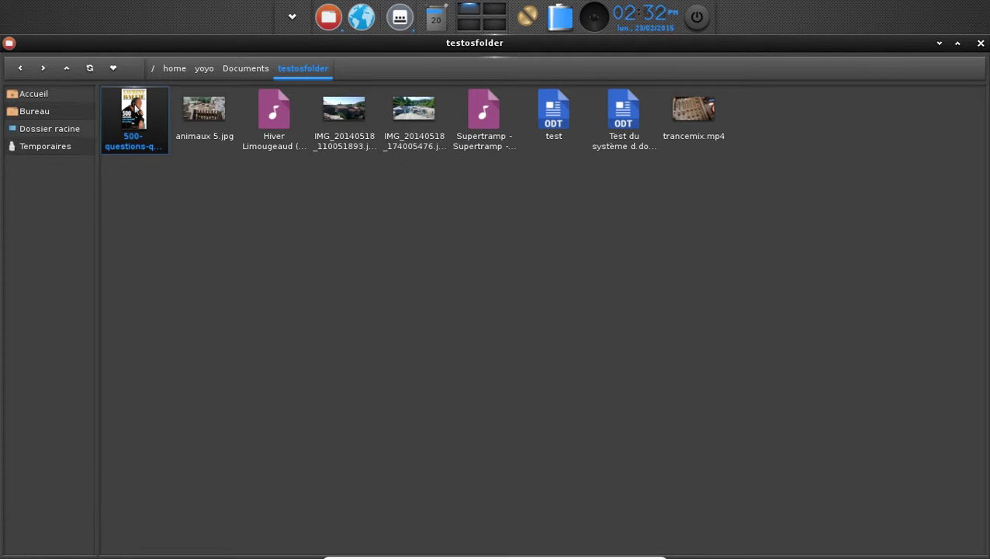
right_click(134, 106)
mouse_move(192, 154)
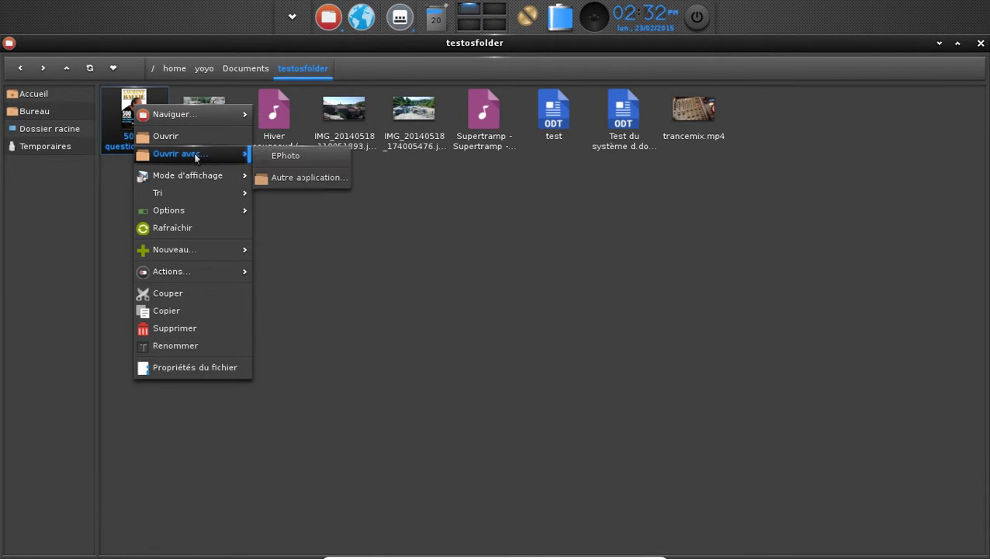
click(312, 179)
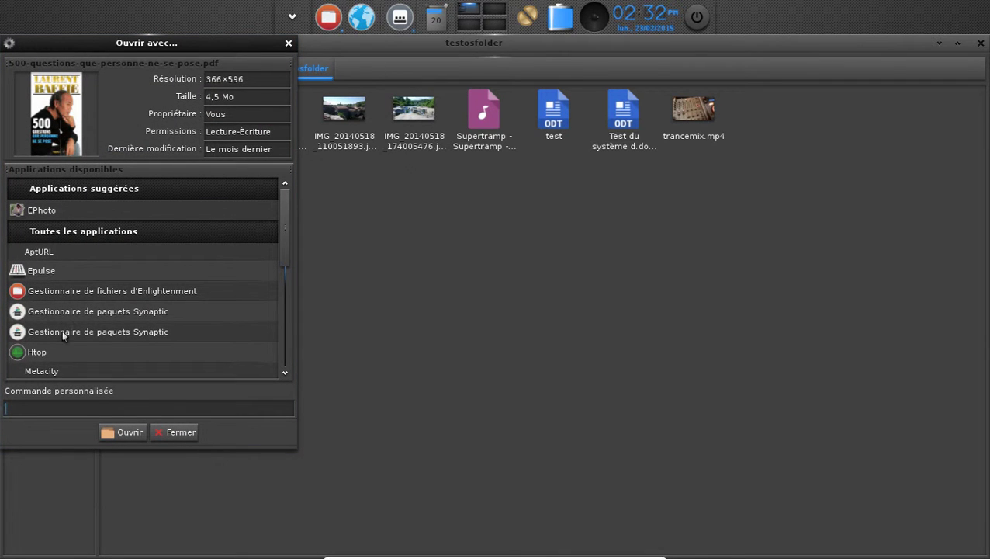
scroll(68, 327, down, 3)
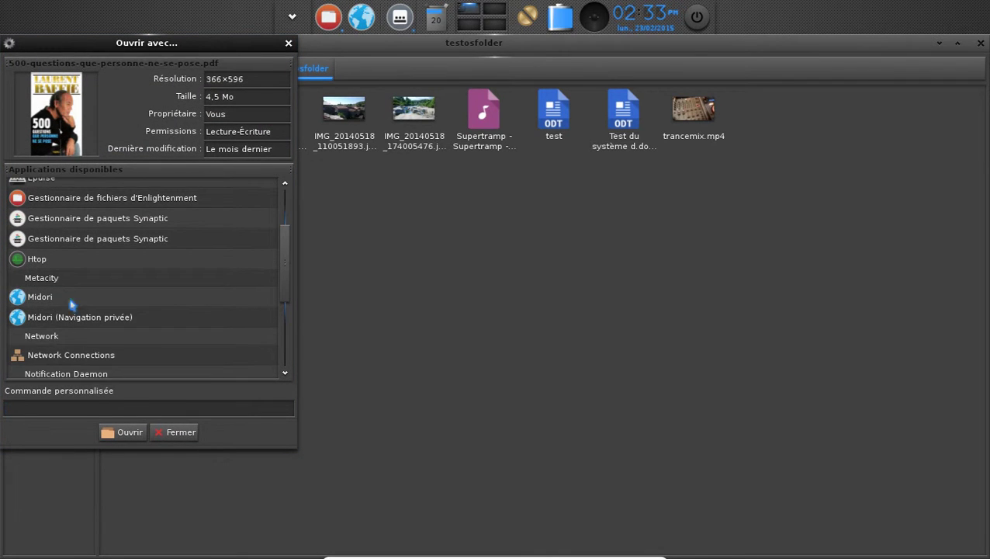
click(70, 298)
click(113, 431)
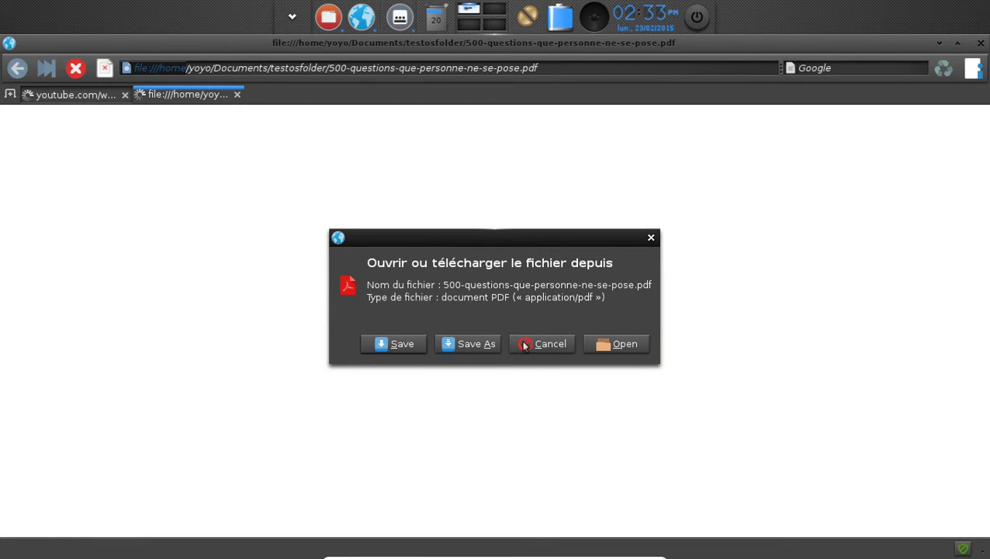
click(617, 344)
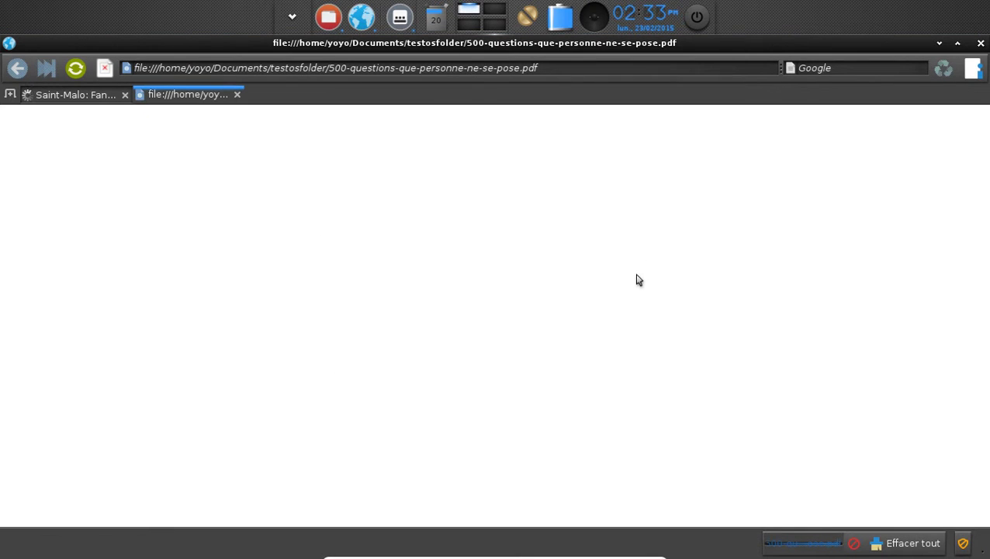
- Close the YouTube video tab, dismiss the transfer notification, and close the browser
click(124, 94)
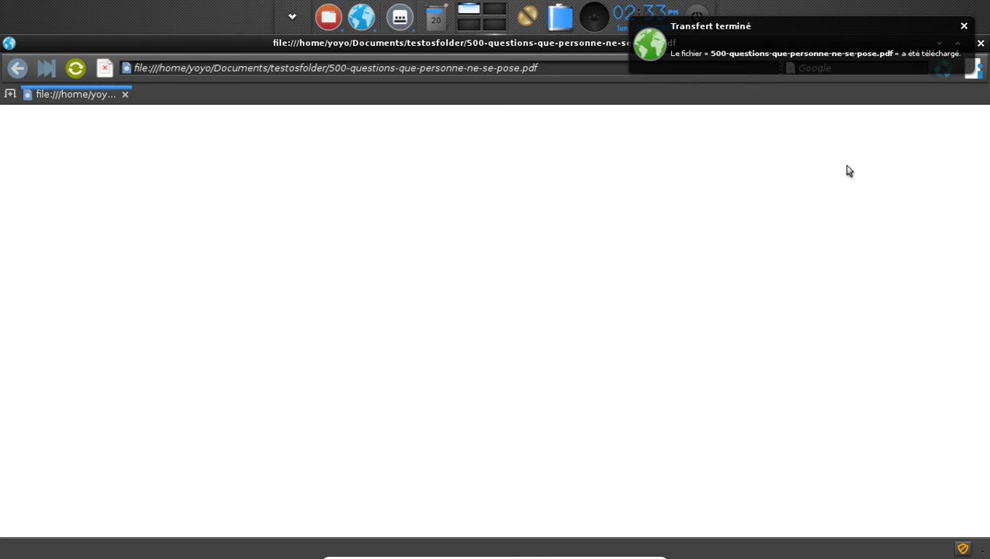
click(964, 25)
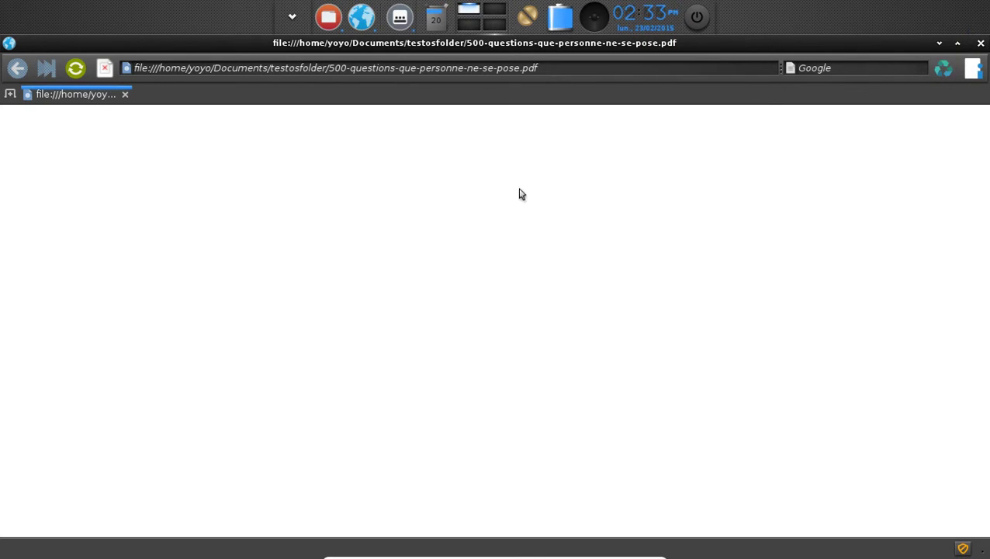
click(981, 44)
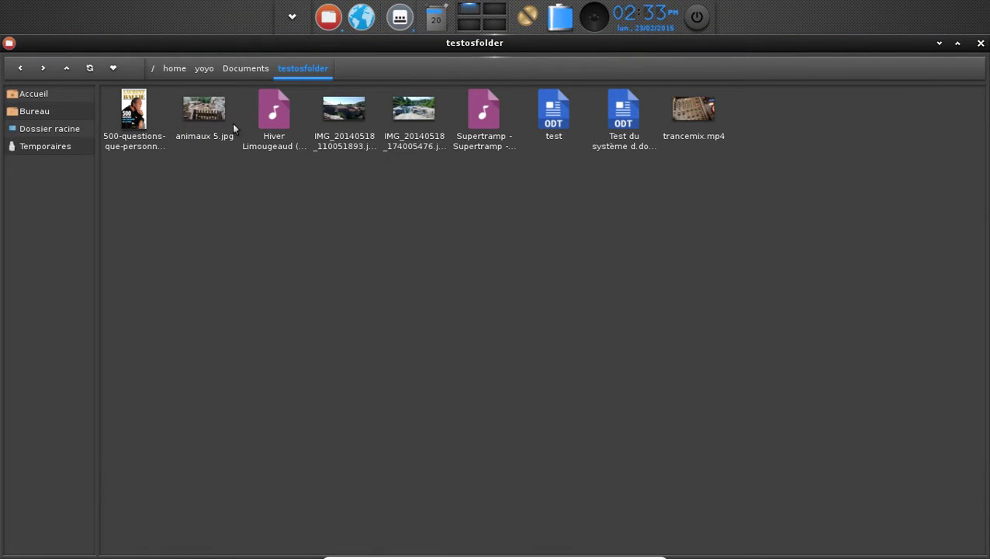
- Open the image animaux 5.jpg from testosfolder with EPhoto
click(212, 113)
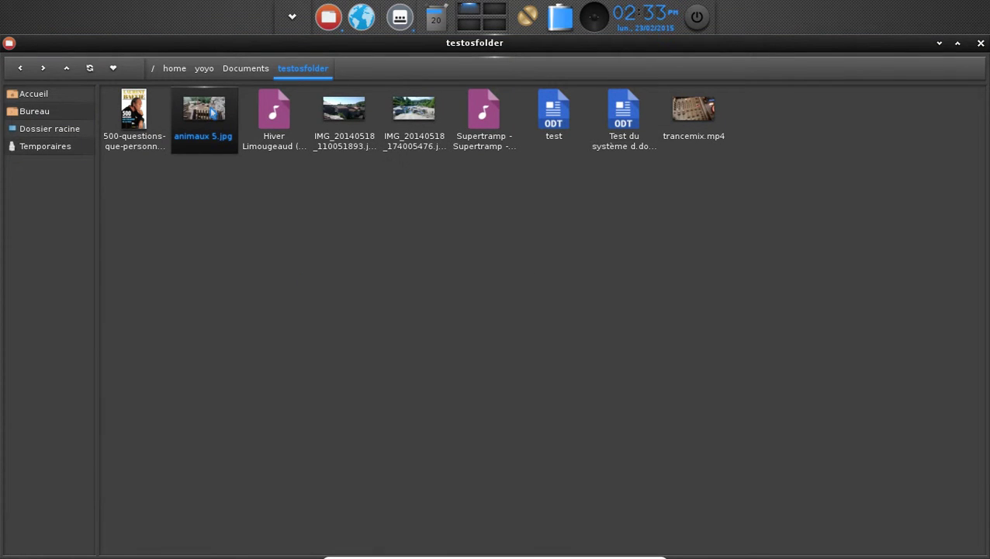
double_click(212, 112)
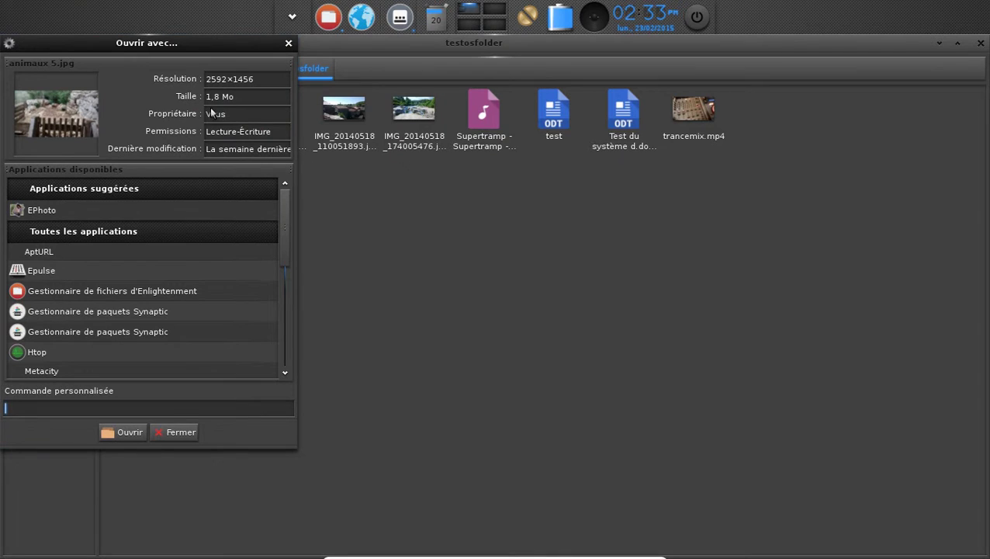
click(59, 211)
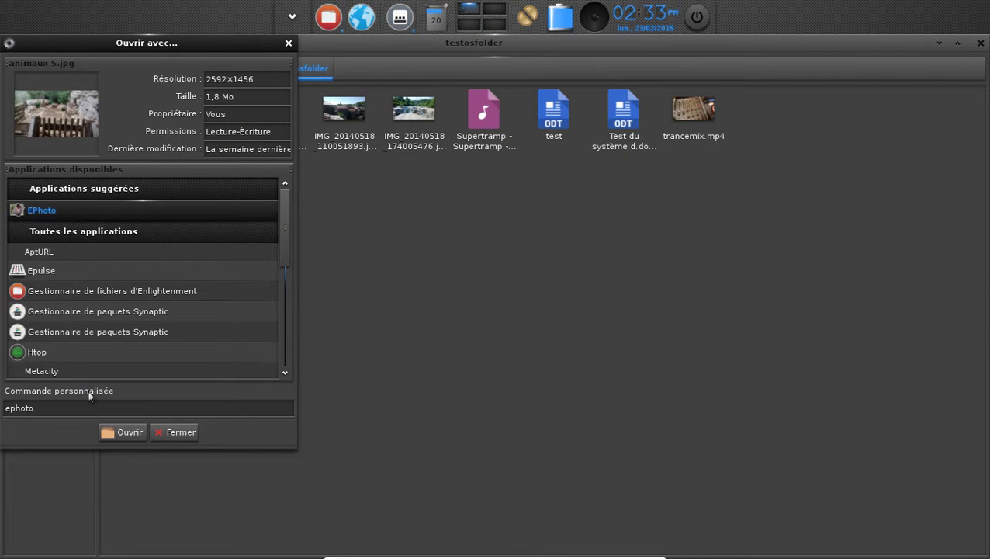
click(117, 433)
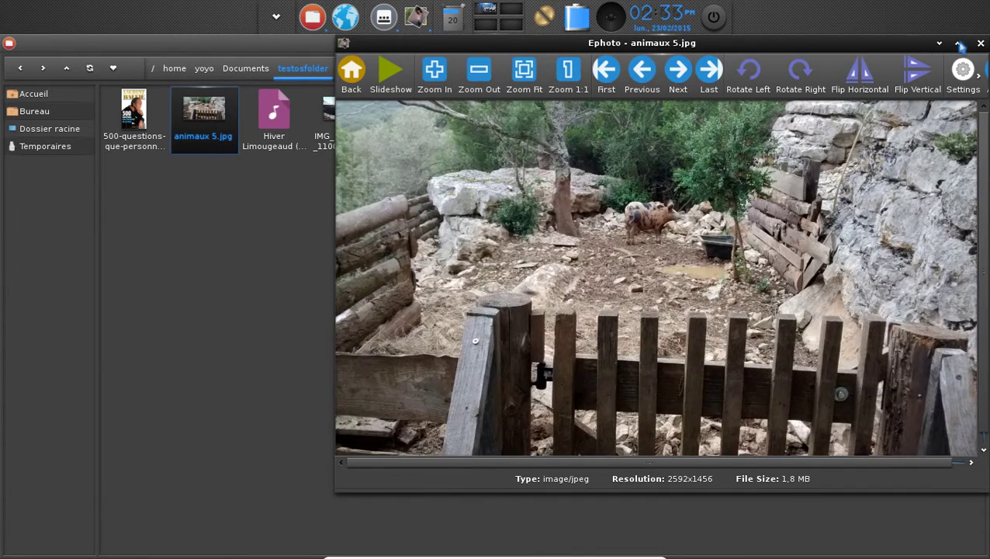
- Maximize the Ephoto window and advance to the next image in the folder
click(958, 43)
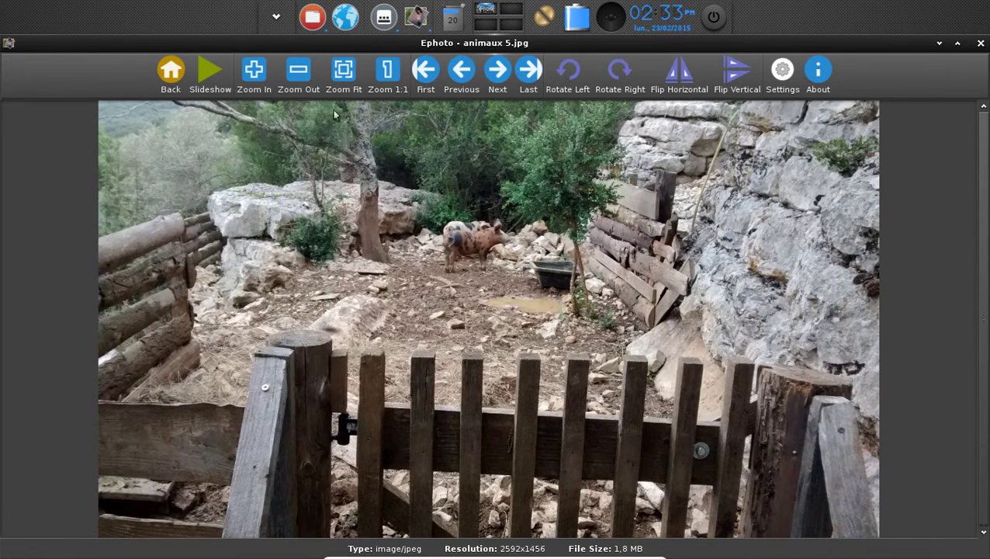
click(501, 80)
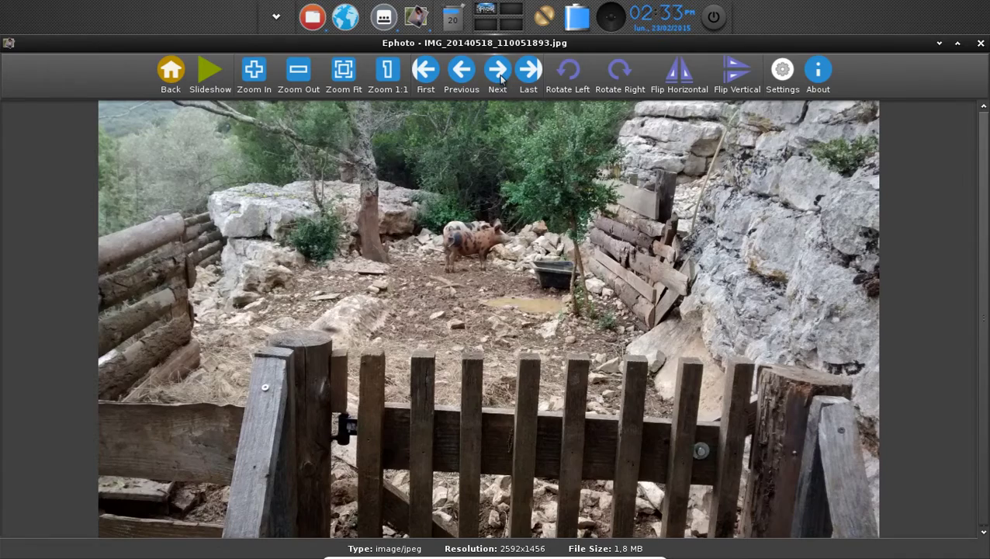
- Advance through the folder's images back to animaux 5.jpg and enlarge it to 1:1 zoom
click(501, 80)
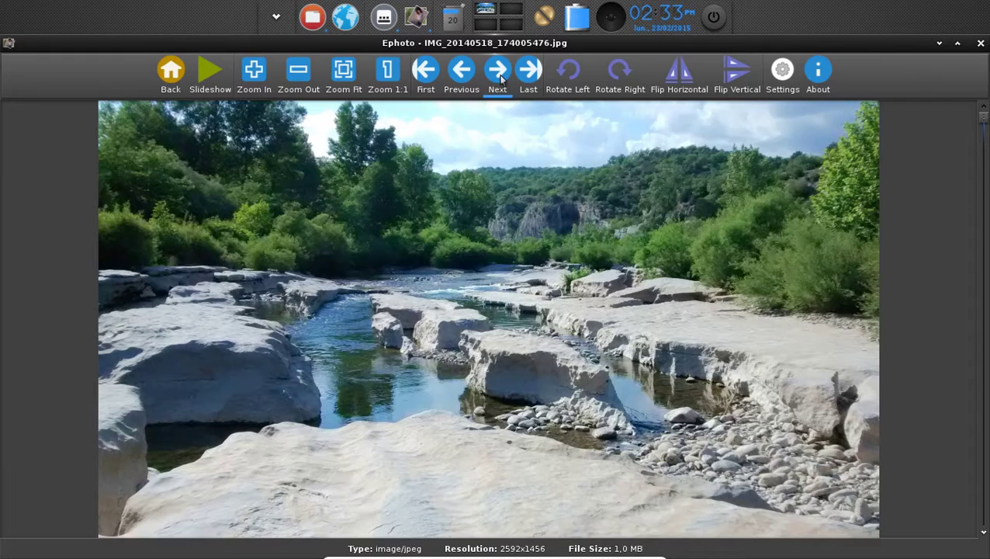
click(502, 79)
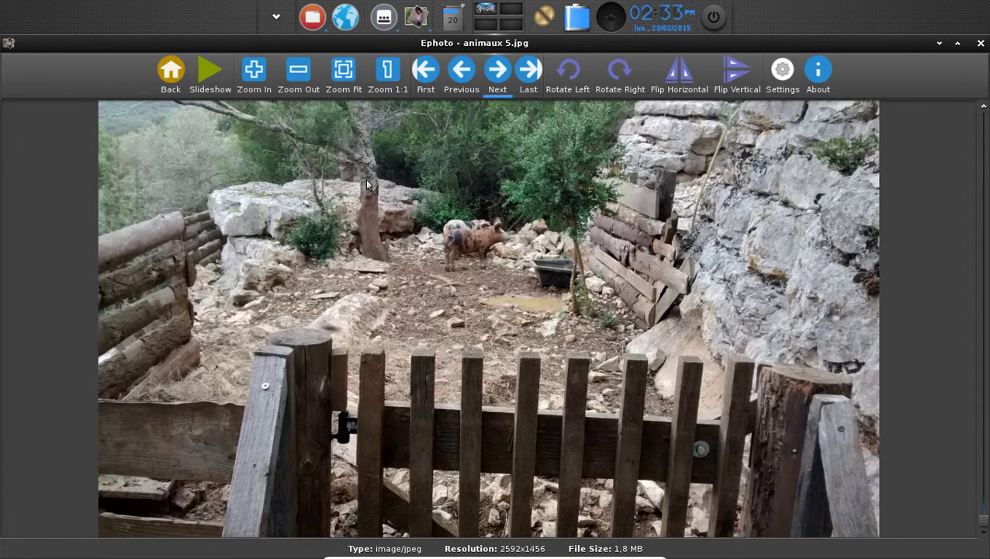
click(254, 75)
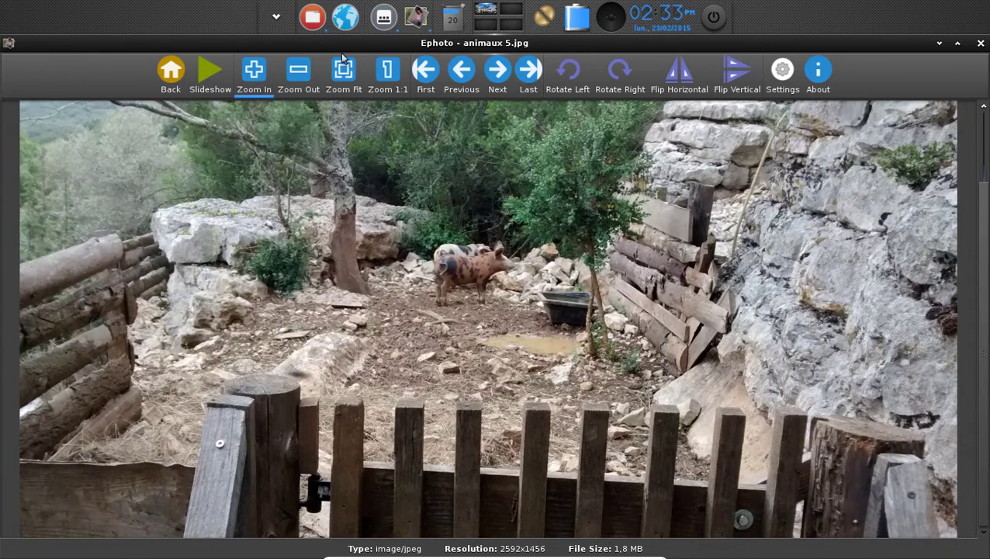
click(399, 70)
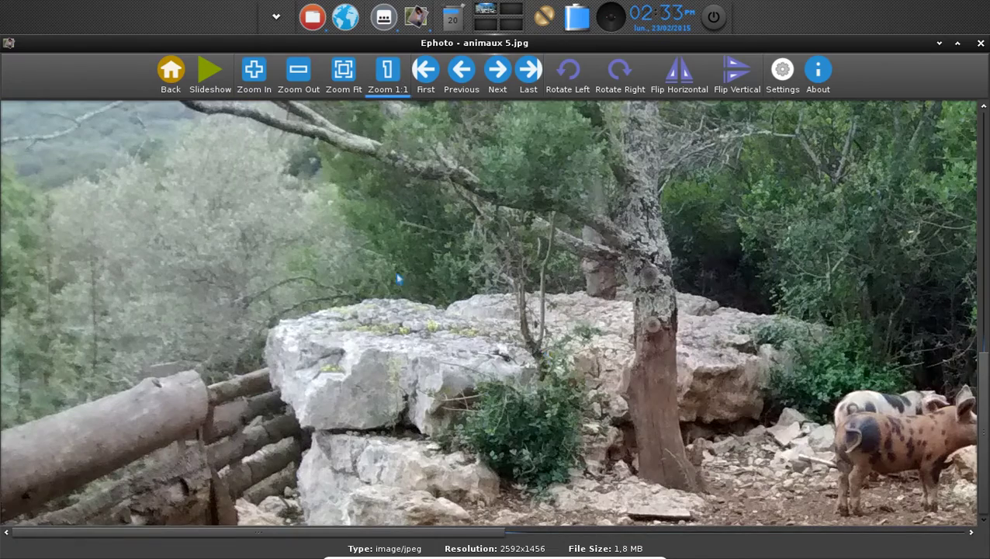
- Examine the lower and right-hand areas of the enlarged photo and close Ephoto
scroll(573, 353, down, 3)
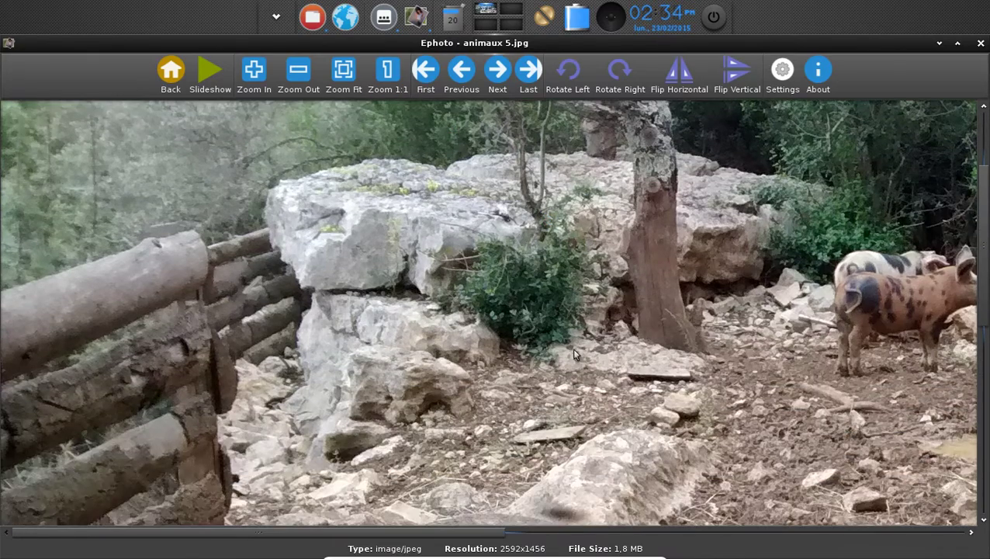
drag(479, 533, 887, 541)
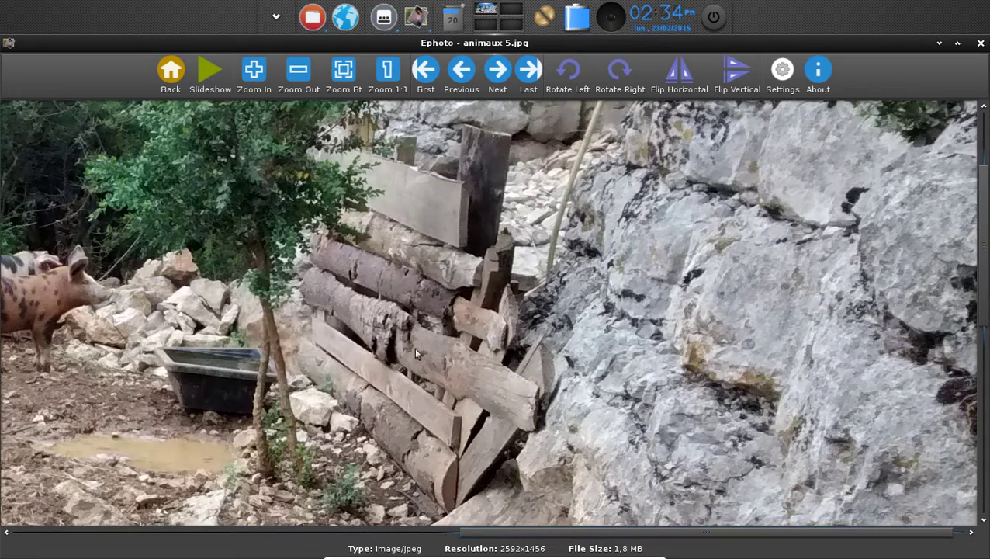
scroll(466, 295, up, 1)
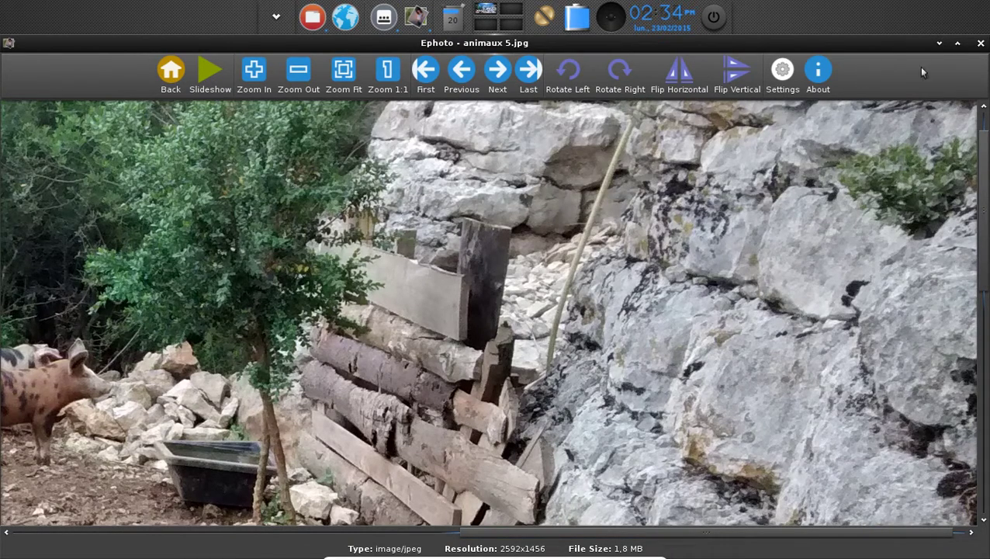
click(979, 45)
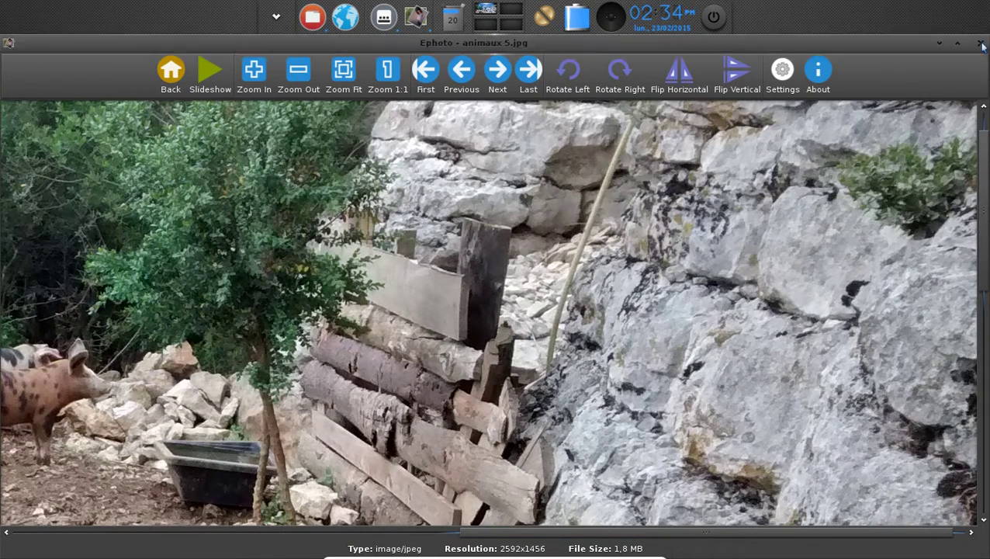
click(329, 250)
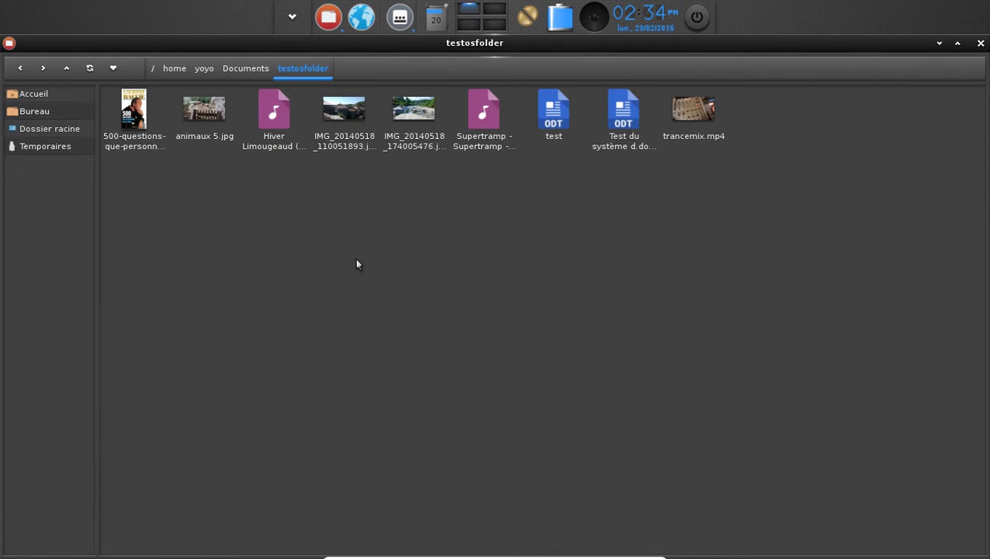
- Open the test ODT document from testosfolder with ePad
double_click(562, 115)
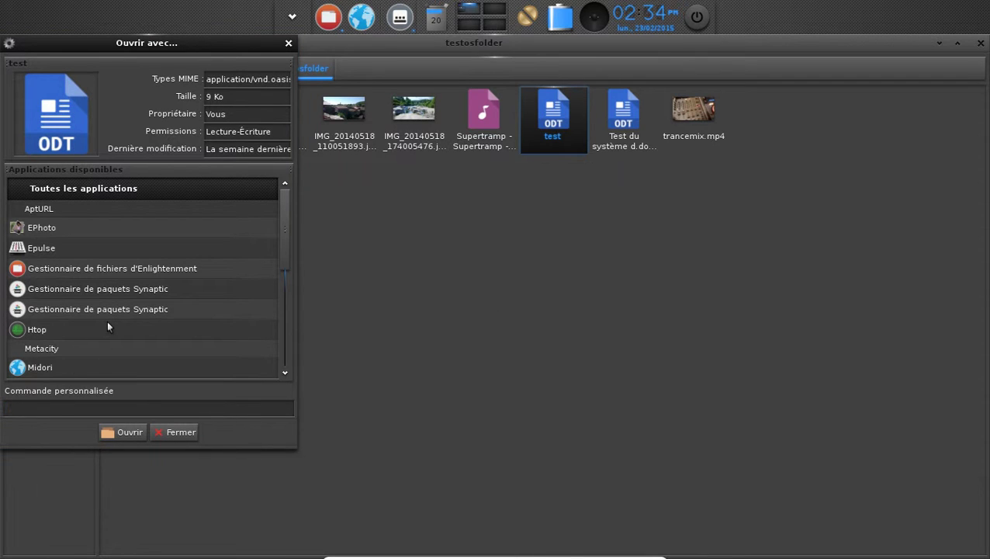
scroll(107, 320, down, 5)
scroll(105, 324, down, 3)
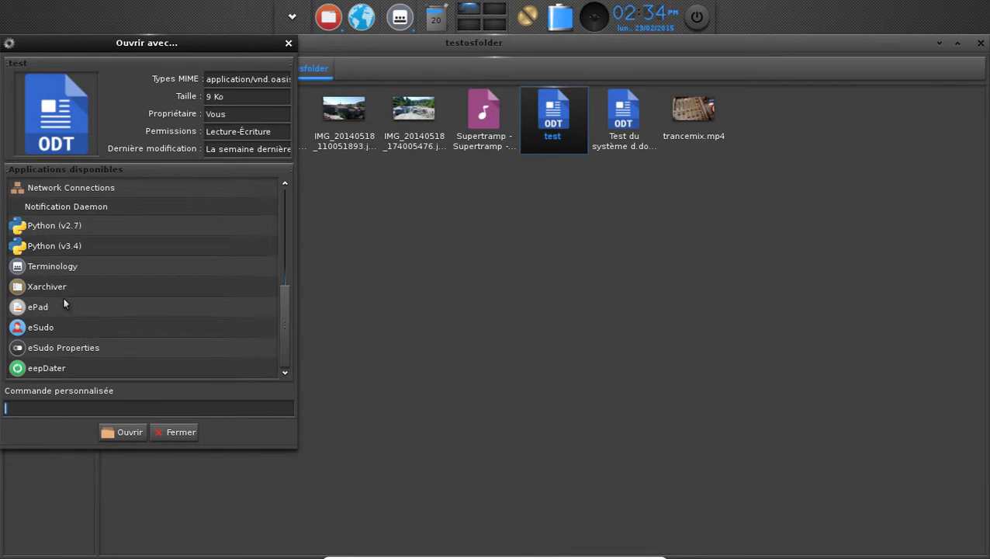
scroll(76, 306, up, 1)
scroll(77, 312, up, 7)
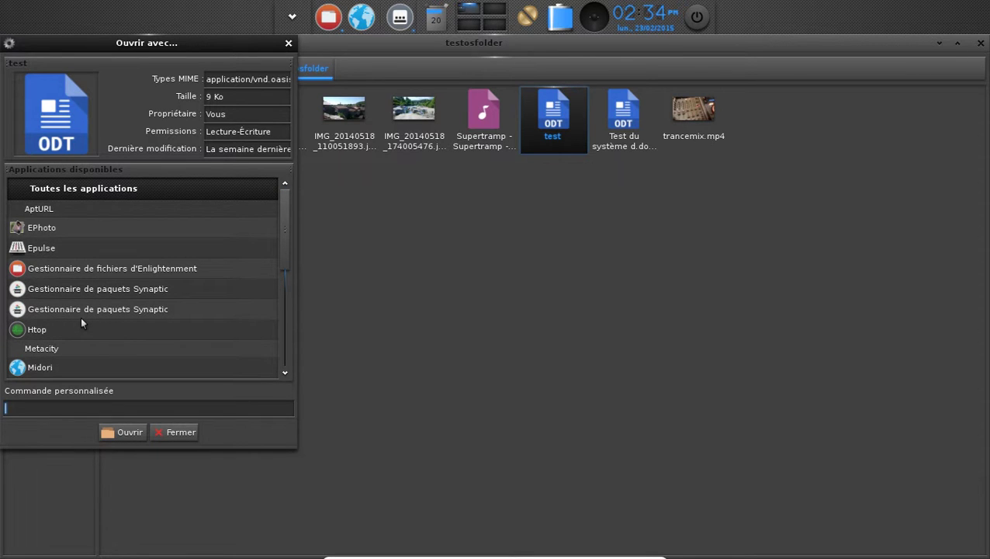
scroll(82, 319, down, 2)
scroll(81, 322, down, 5)
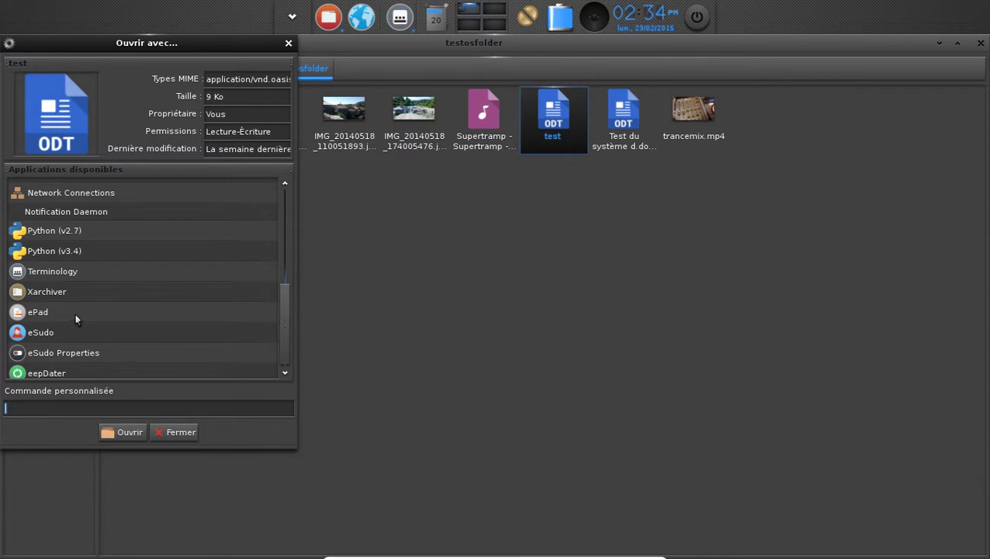
click(77, 315)
click(139, 435)
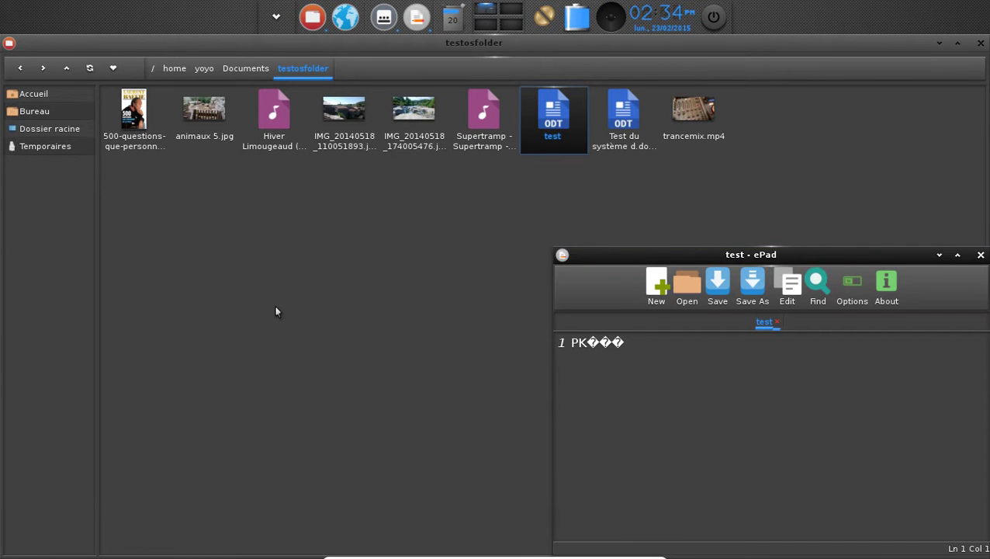
- Move the ePad window showing the test document over the file manager and close it
drag(850, 261, 400, 184)
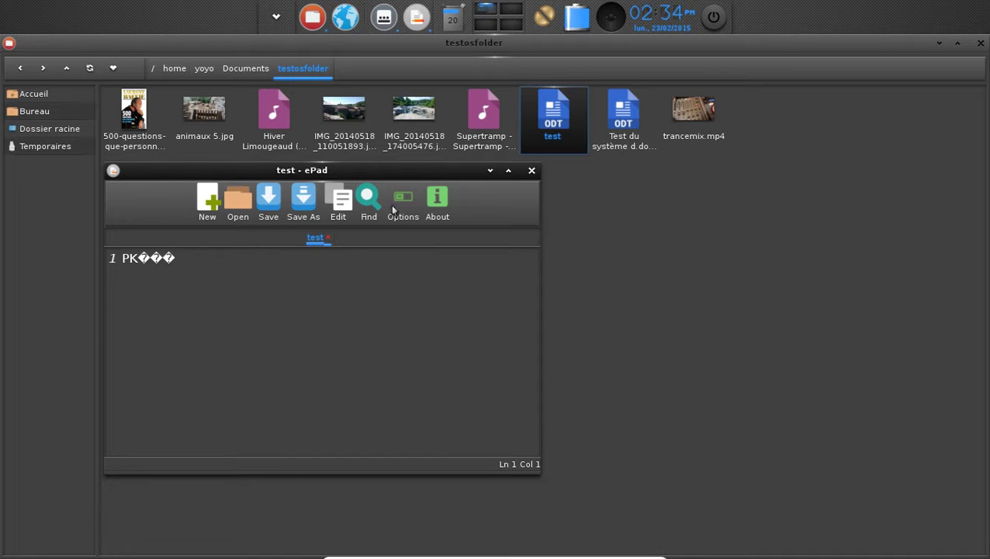
drag(442, 172, 463, 176)
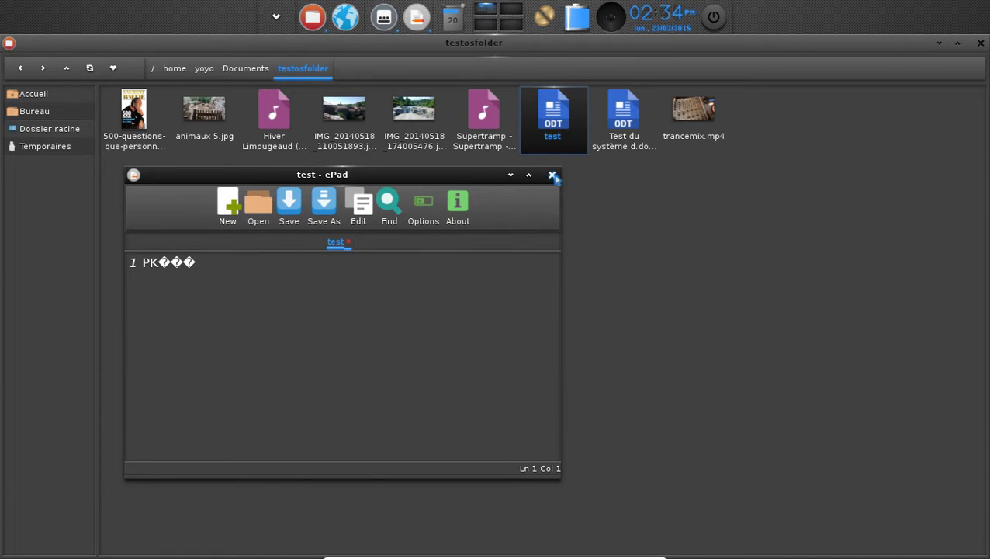
click(552, 175)
- Open Test du système d.docx with ePad, and close the editor after moving its window into view
double_click(623, 125)
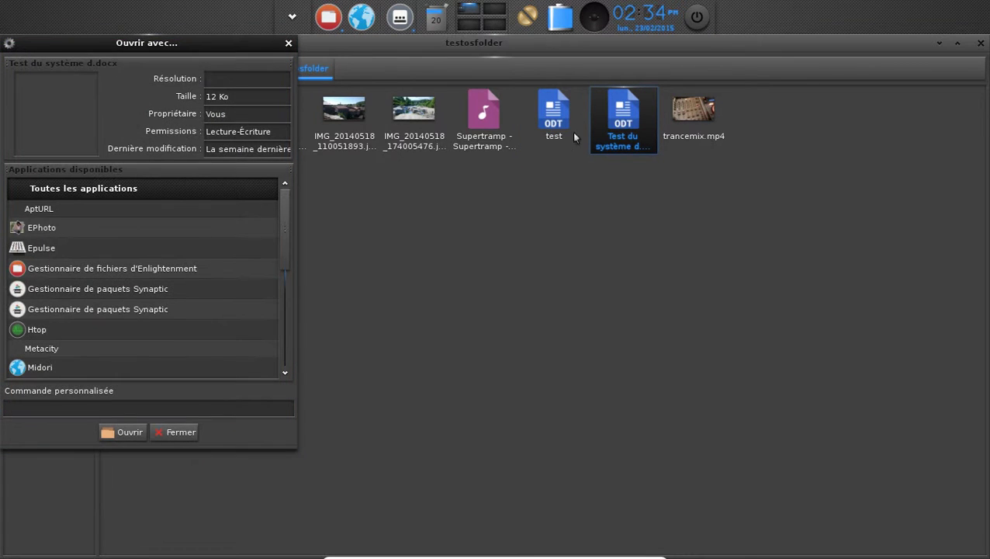
scroll(91, 331, down, 3)
scroll(91, 331, down, 5)
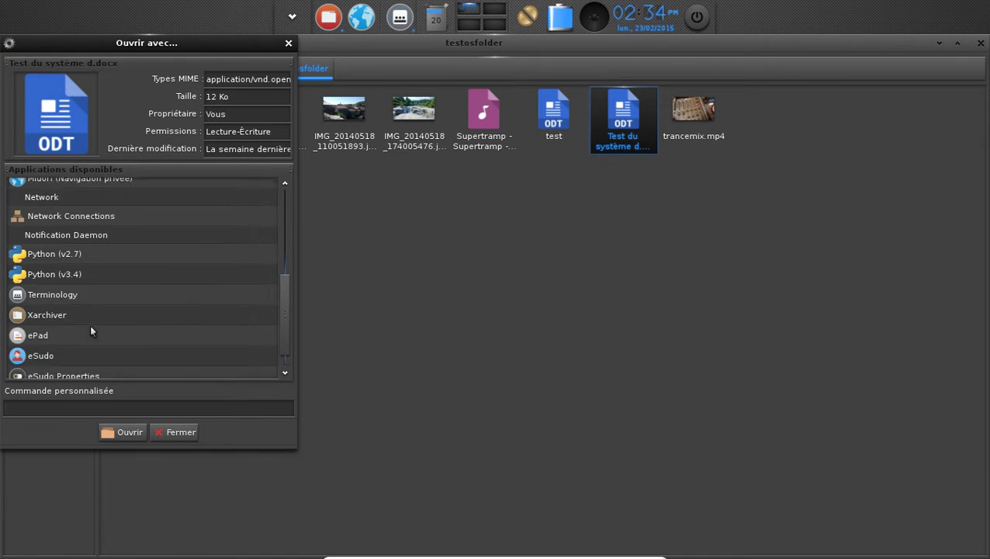
click(62, 311)
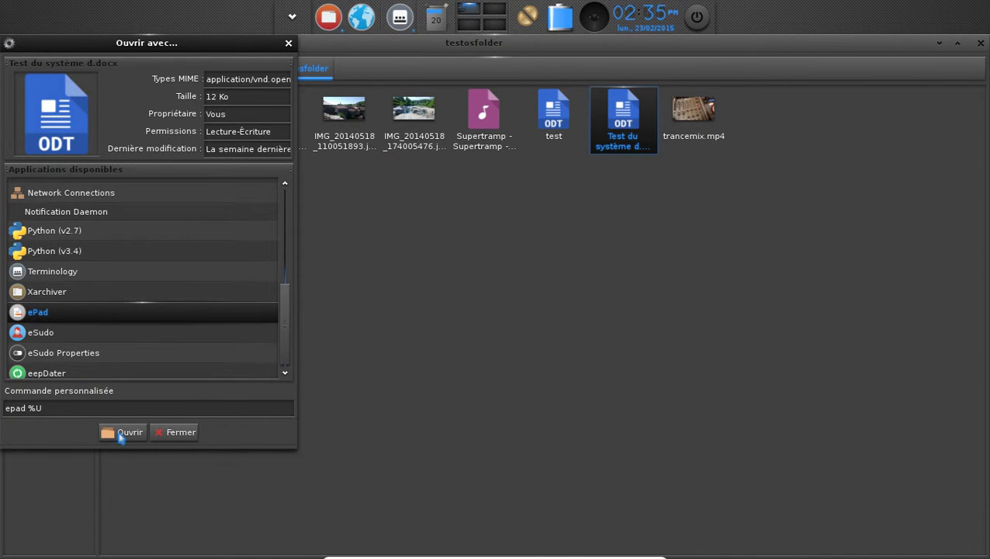
click(121, 432)
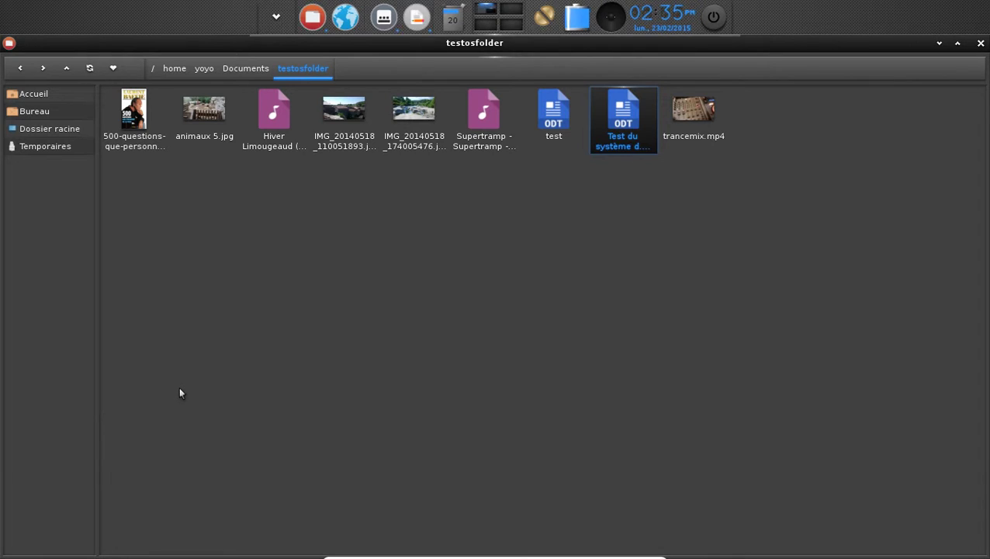
drag(853, 260, 439, 253)
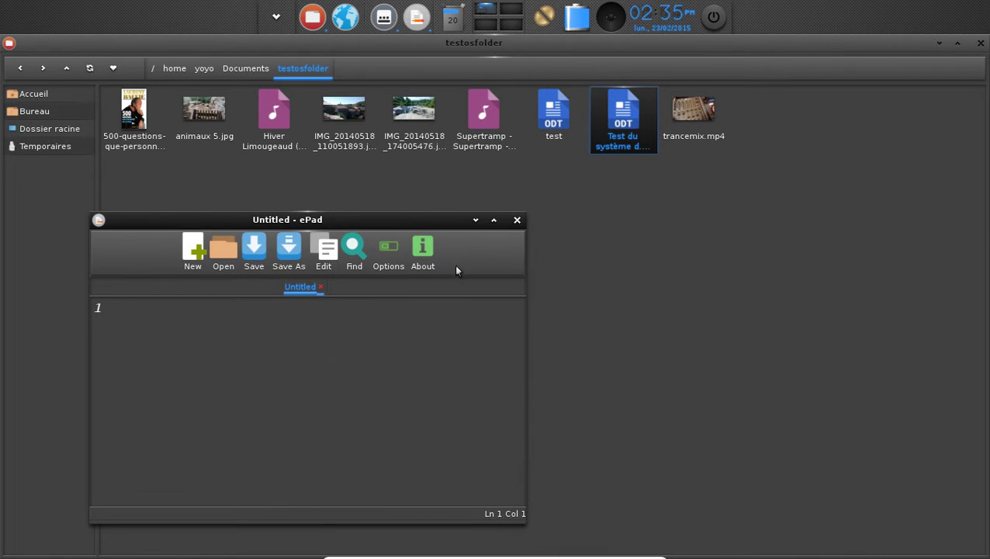
click(517, 221)
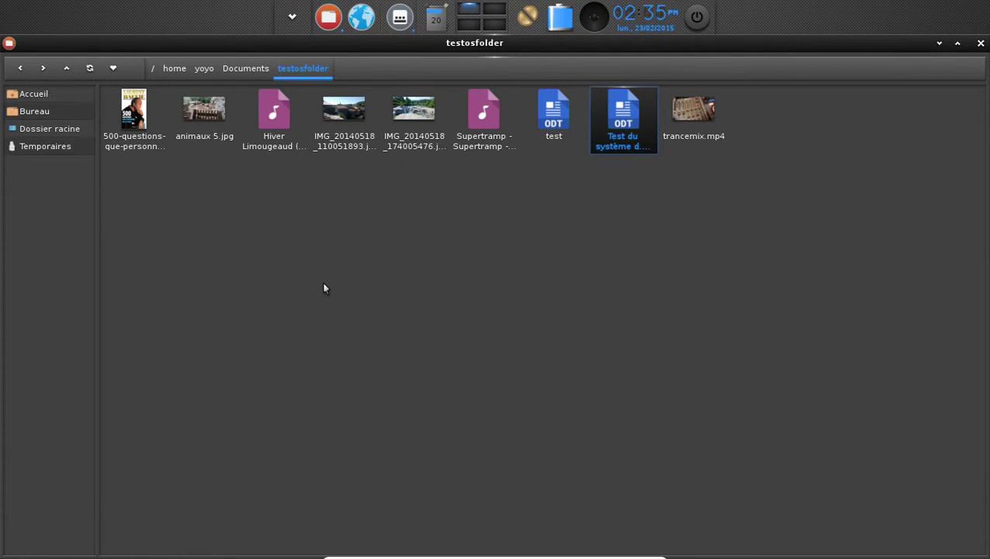
- Try to open Hiver Limougeaud (Original Mix).mp3 with Epulse, and close the volume control window
double_click(277, 126)
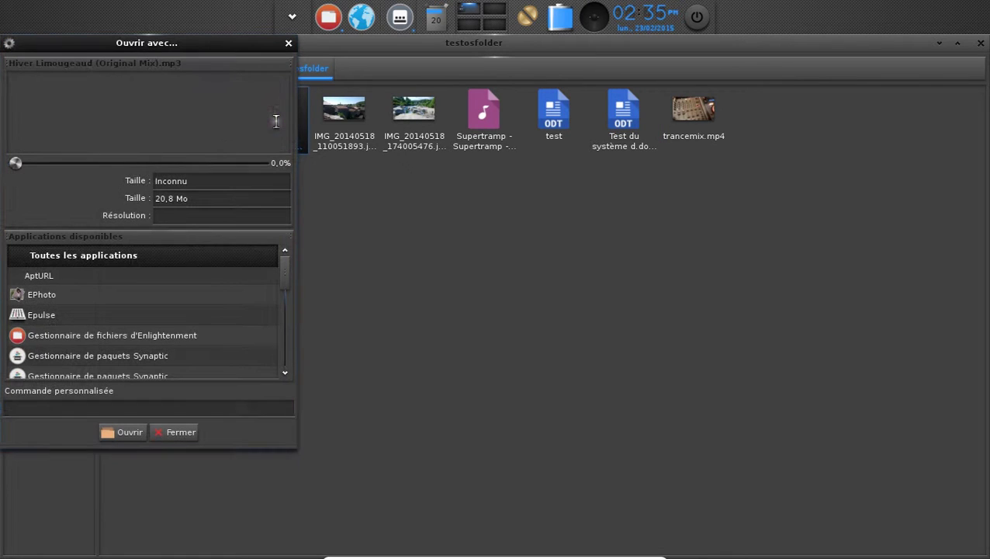
scroll(116, 332, down, 2)
scroll(116, 332, down, 6)
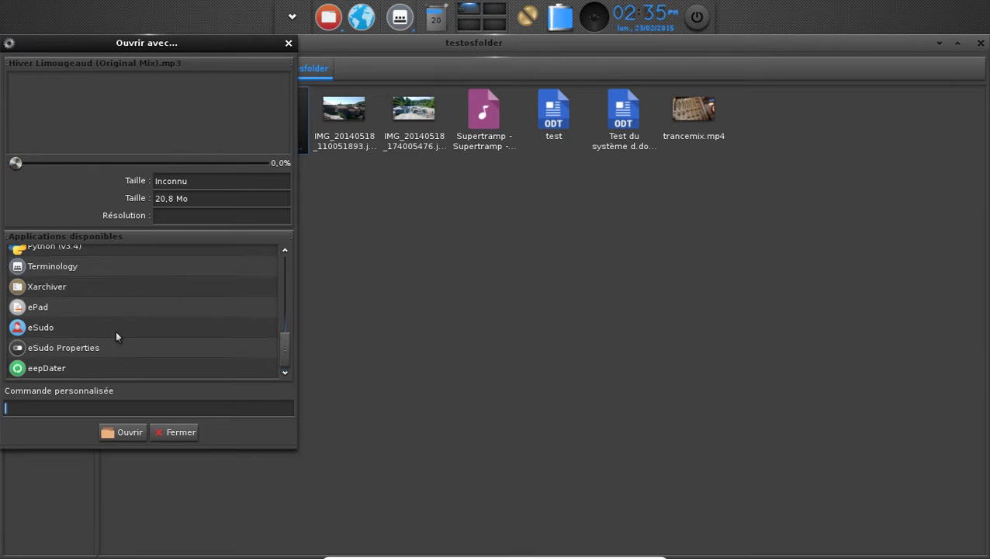
scroll(116, 332, up, 8)
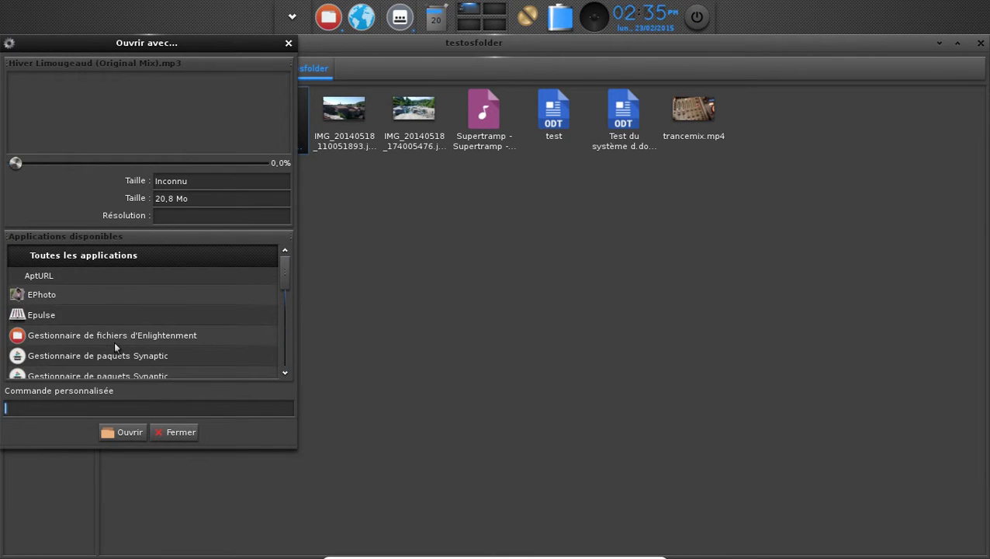
click(45, 315)
click(122, 432)
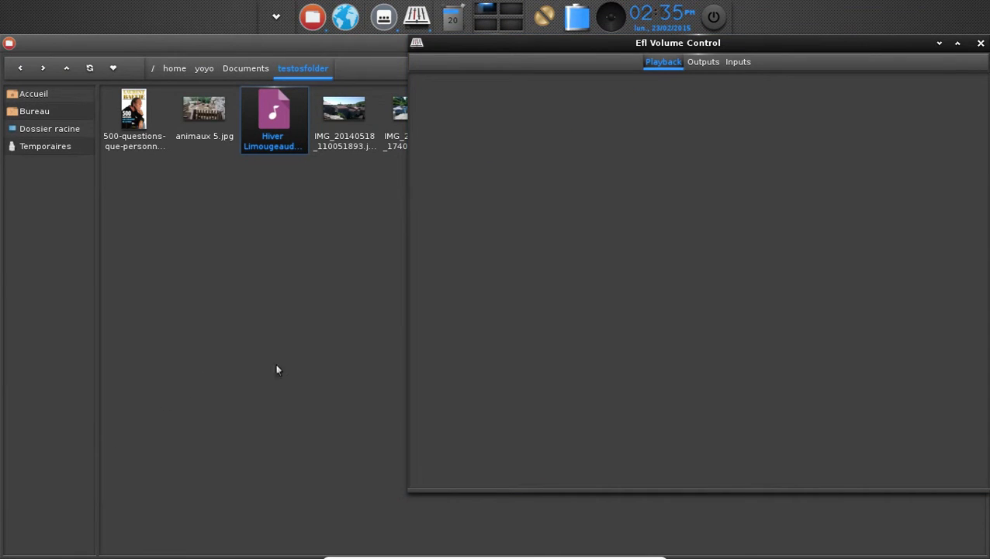
click(981, 42)
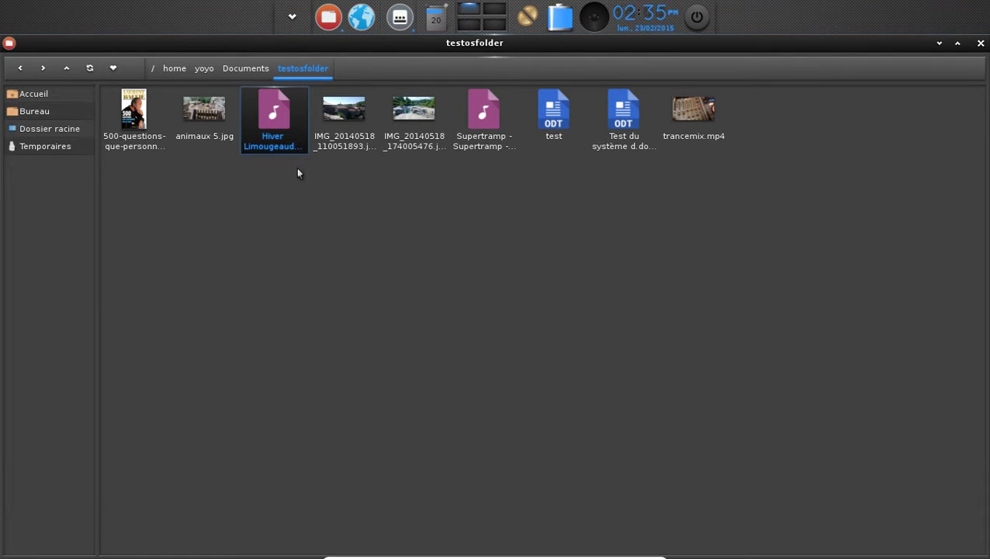
- Open Hiver Limougeaud (Original Mix).mp3 with Midori as another application
right_click(270, 125)
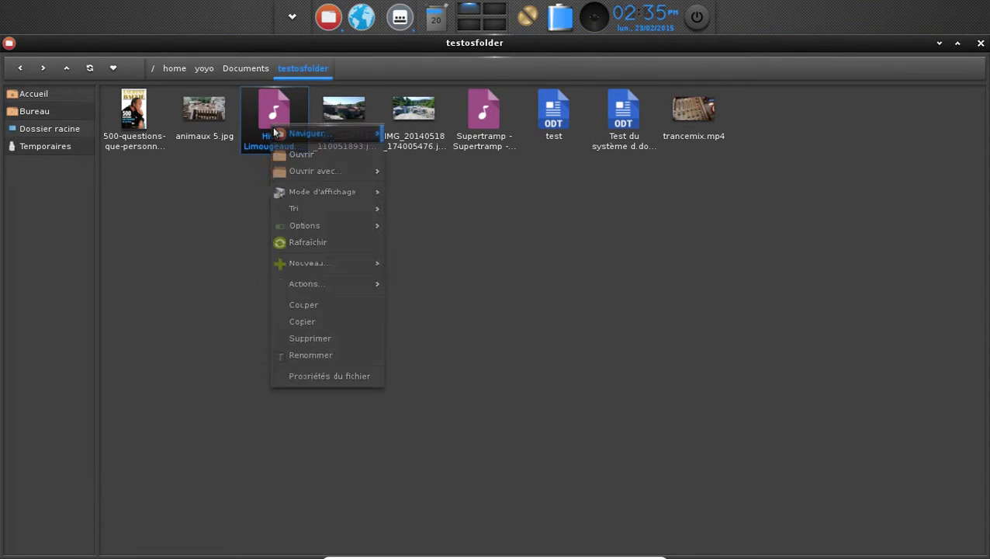
mouse_move(339, 172)
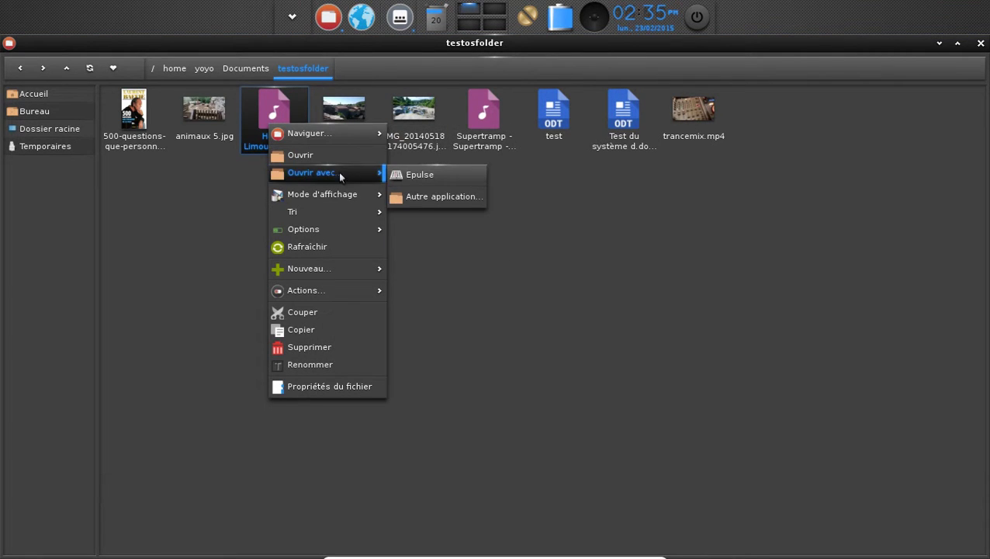
click(458, 199)
scroll(49, 311, down, 3)
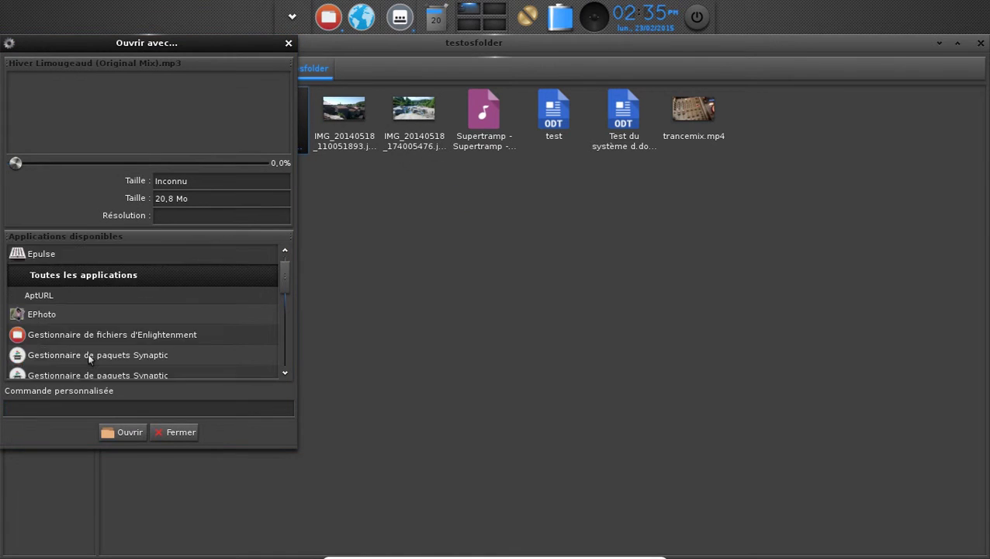
scroll(125, 317, down, 2)
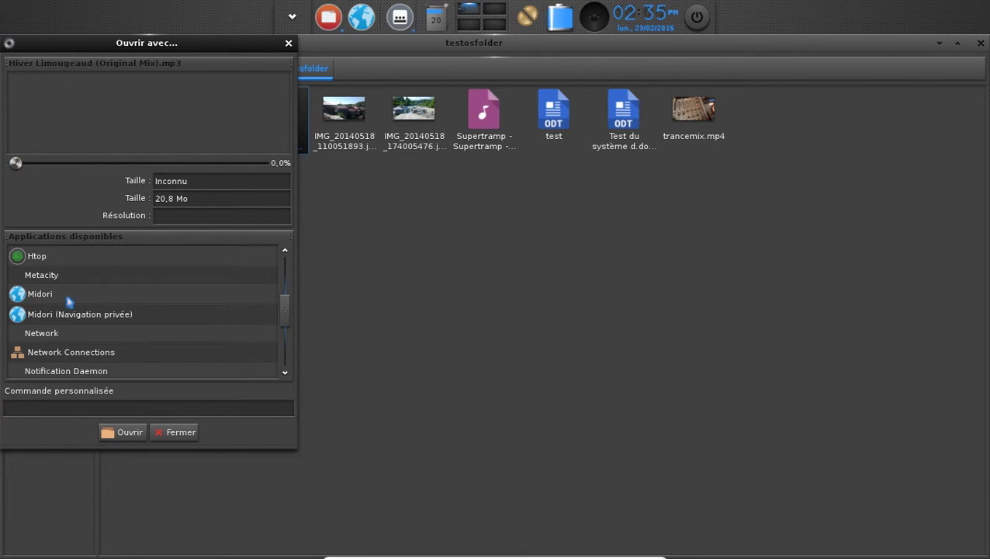
click(67, 296)
click(114, 435)
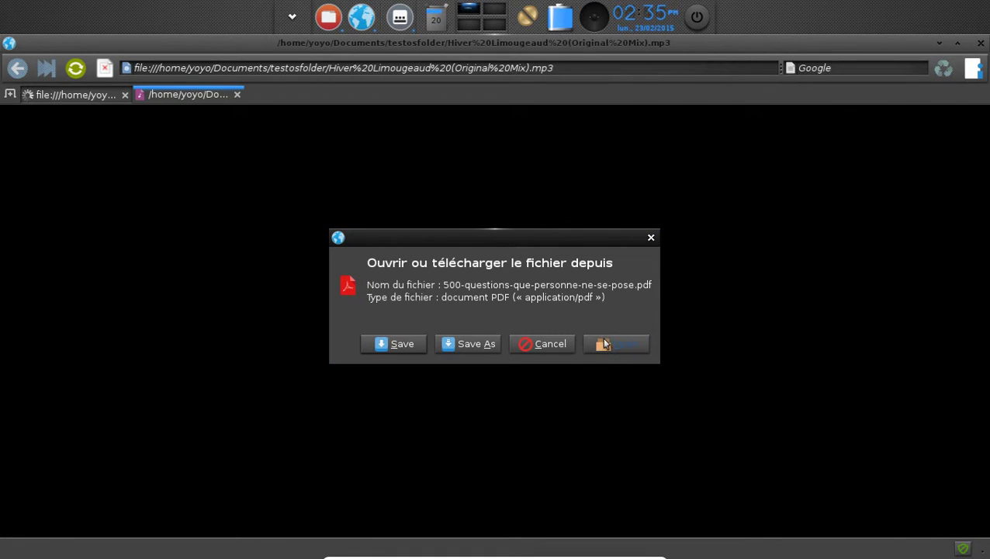
- Cancel the open-or-download request for the PDF, and close its tab and the browser
click(541, 346)
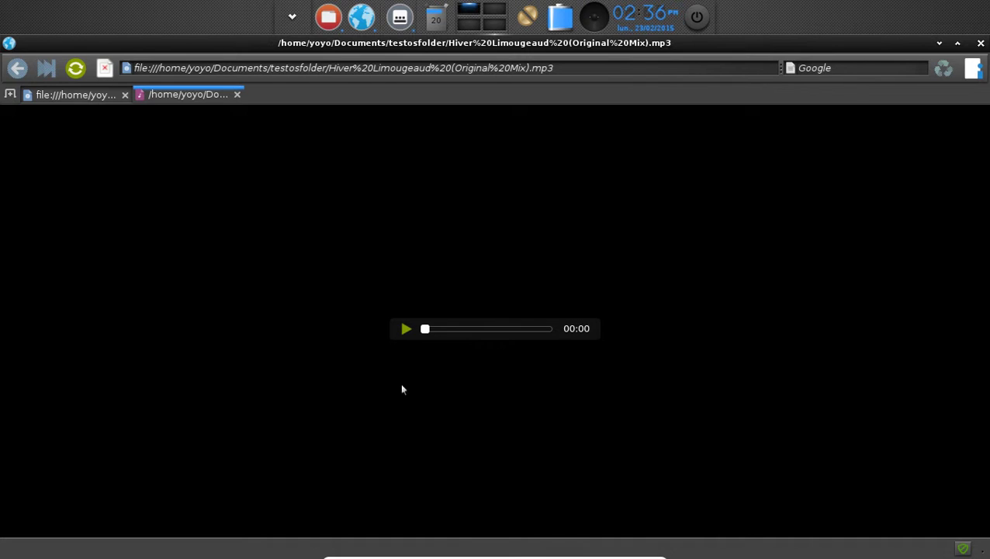
click(124, 94)
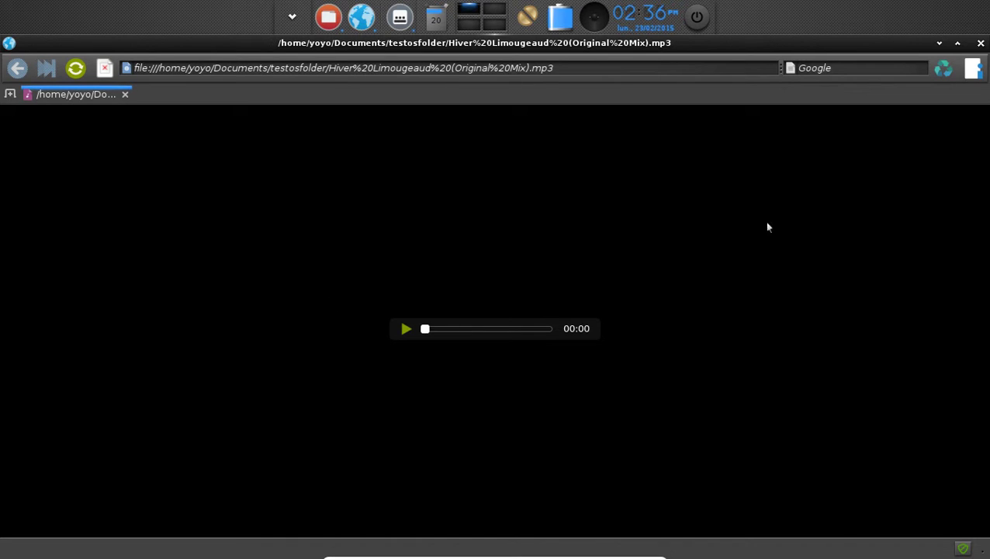
click(982, 43)
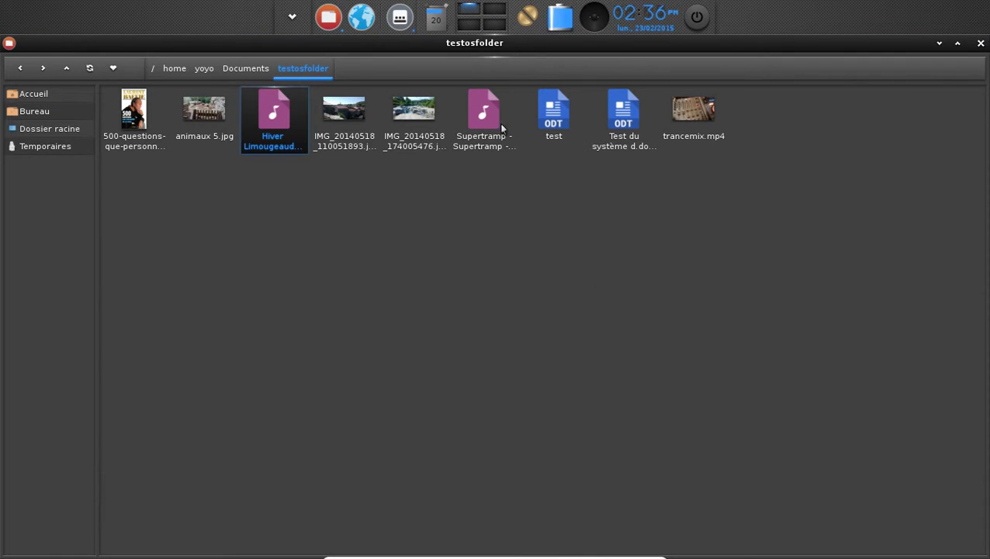
- Open Supertramp - Supertramp - 01 - Surely.flac with Midori, and close the leftover earlier tab and the browser
click(492, 121)
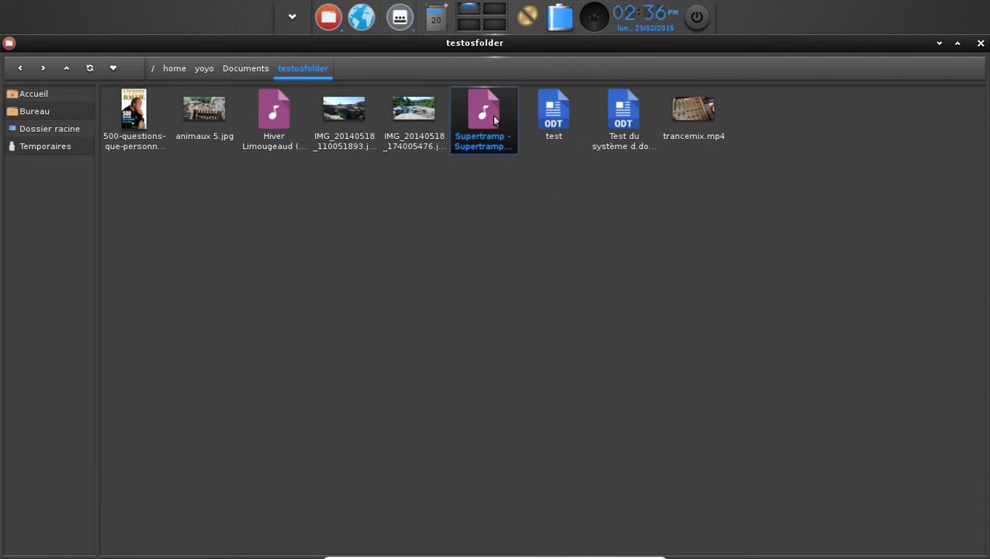
double_click(492, 118)
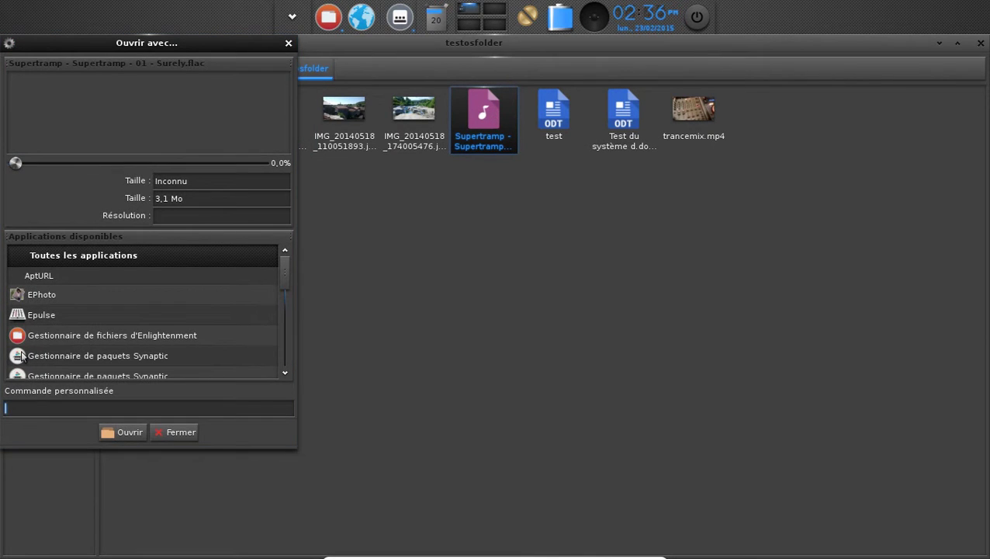
scroll(69, 344, down, 5)
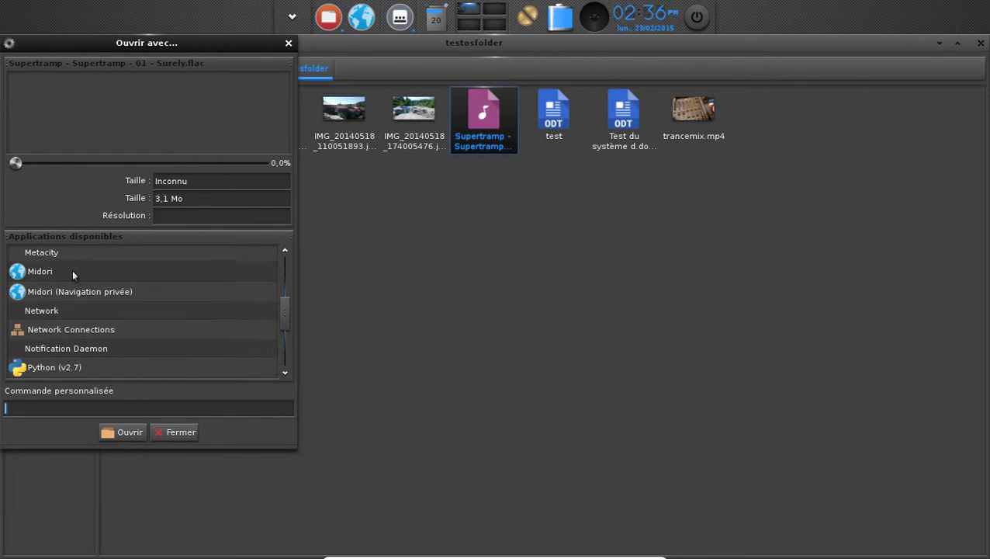
click(73, 273)
click(124, 432)
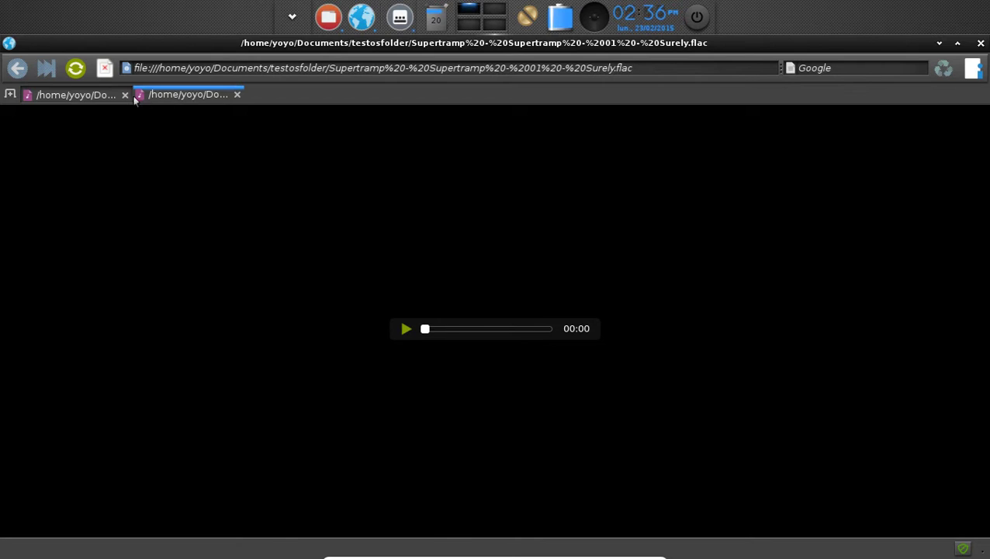
click(125, 94)
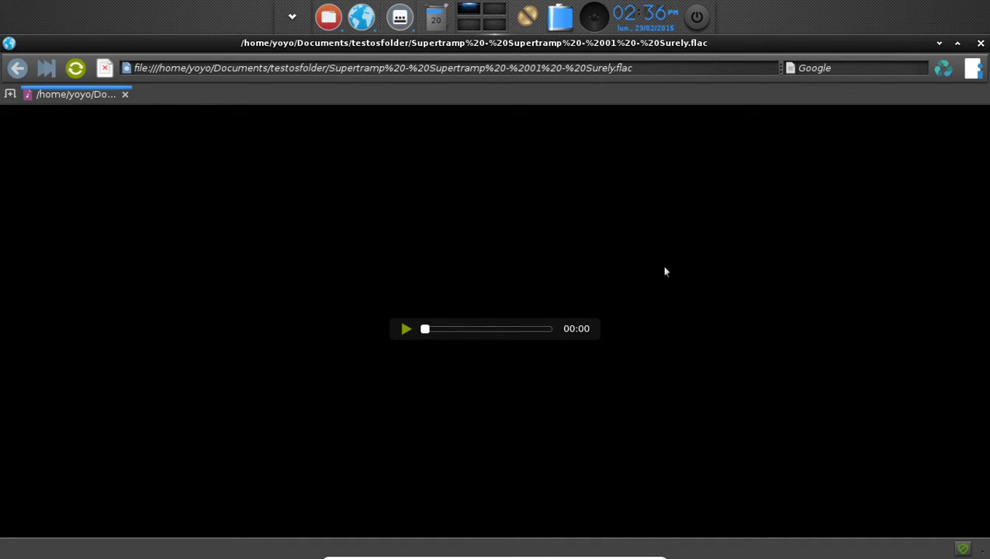
click(981, 43)
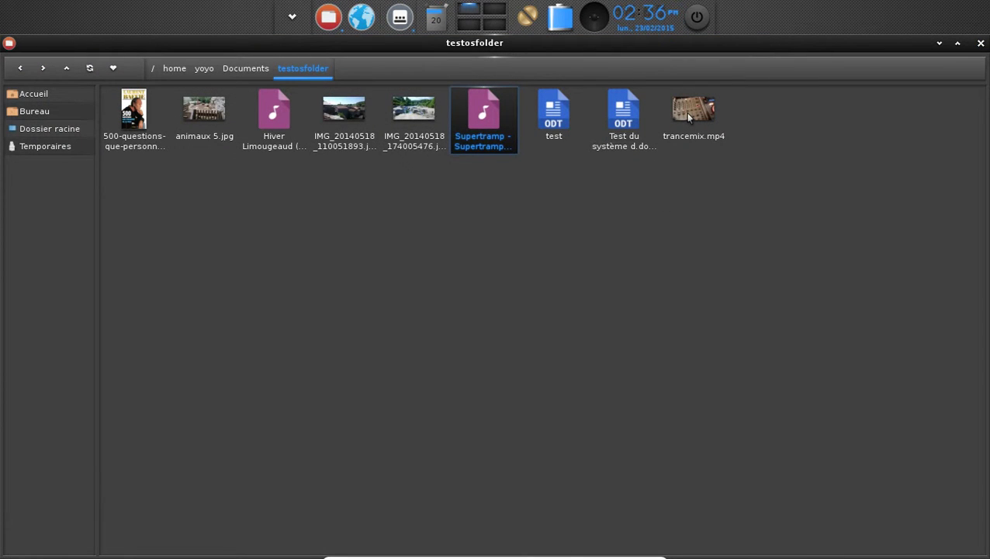
- Open trancemix.mp4 with Midori after looking through the list of available applications
double_click(685, 112)
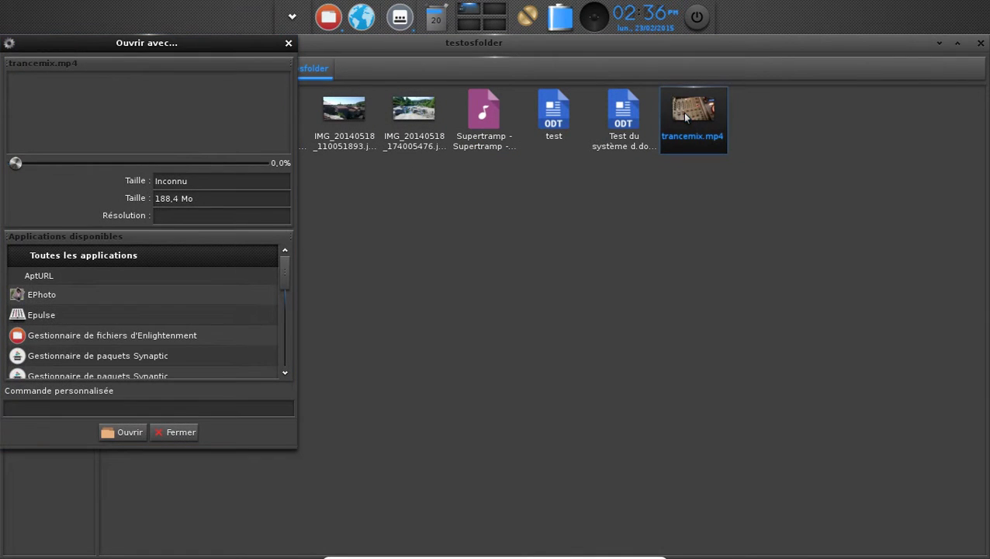
scroll(135, 306, down, 5)
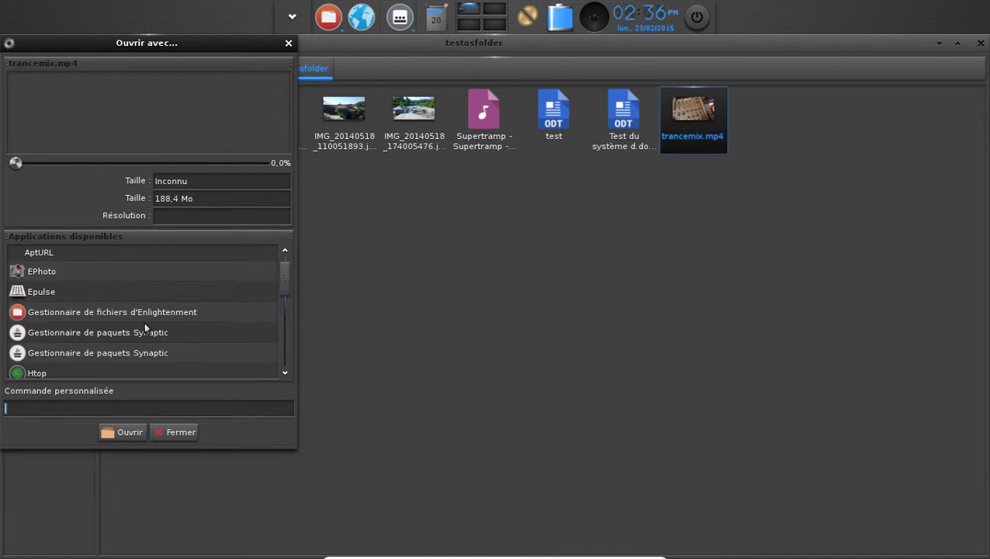
scroll(145, 327, down, 3)
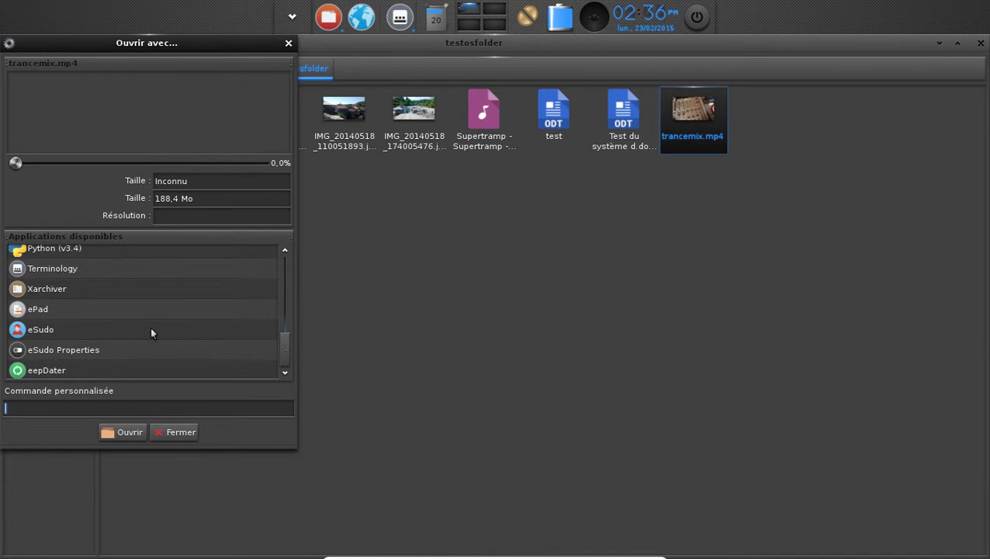
scroll(150, 331, up, 2)
scroll(149, 347, up, 2)
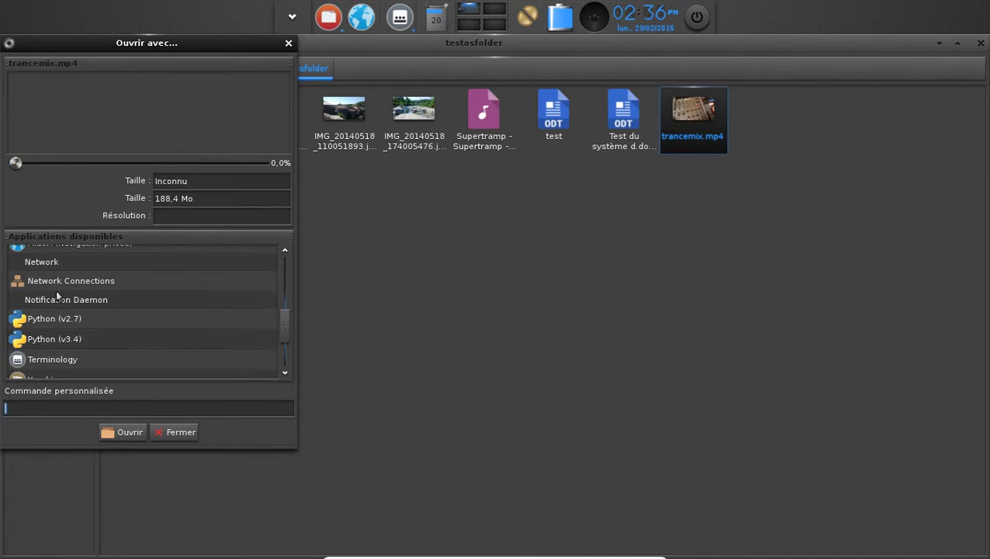
scroll(78, 321, down, 1)
scroll(65, 349, down, 3)
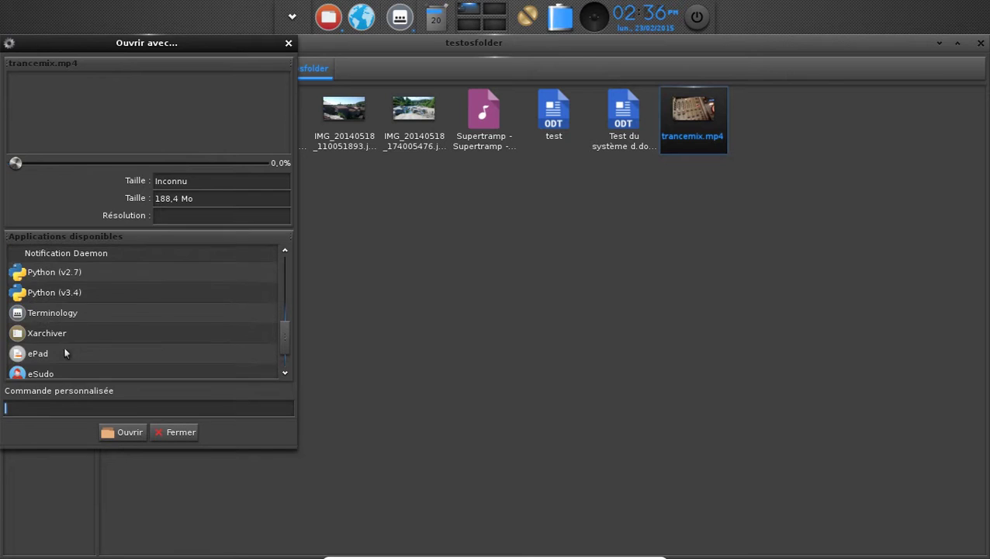
scroll(65, 349, up, 6)
scroll(66, 341, up, 2)
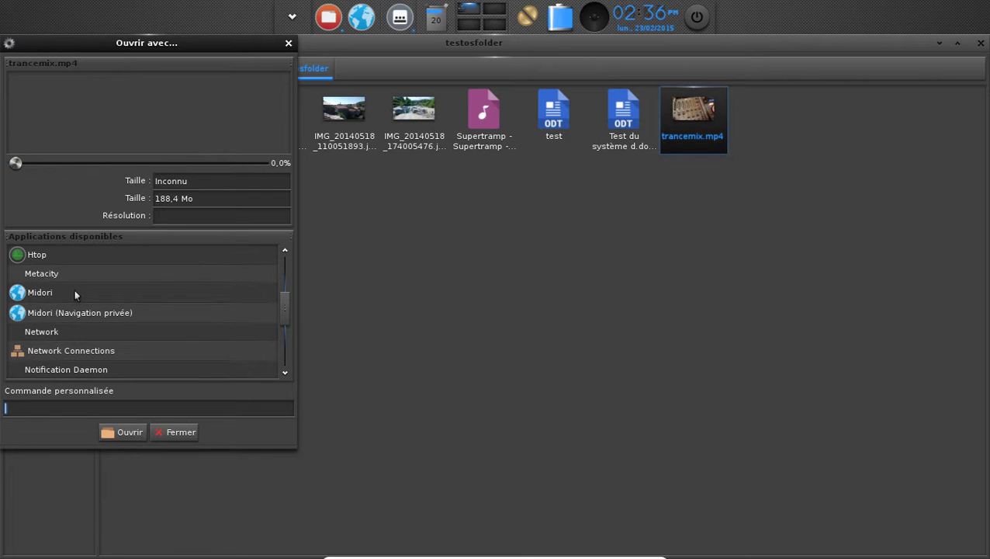
click(74, 292)
click(128, 434)
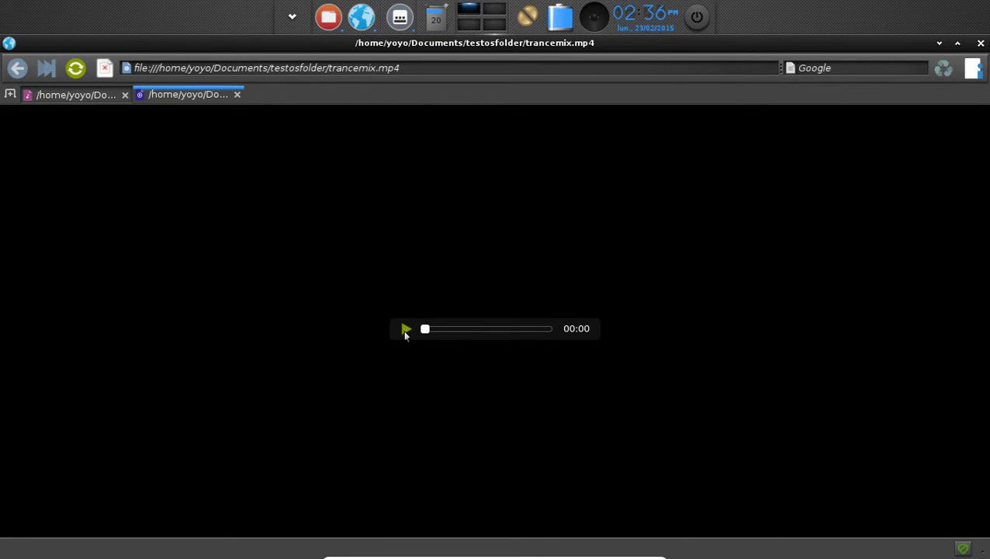
- Close the leftover music tab, check the context options of the video player page, and close the browser
click(125, 95)
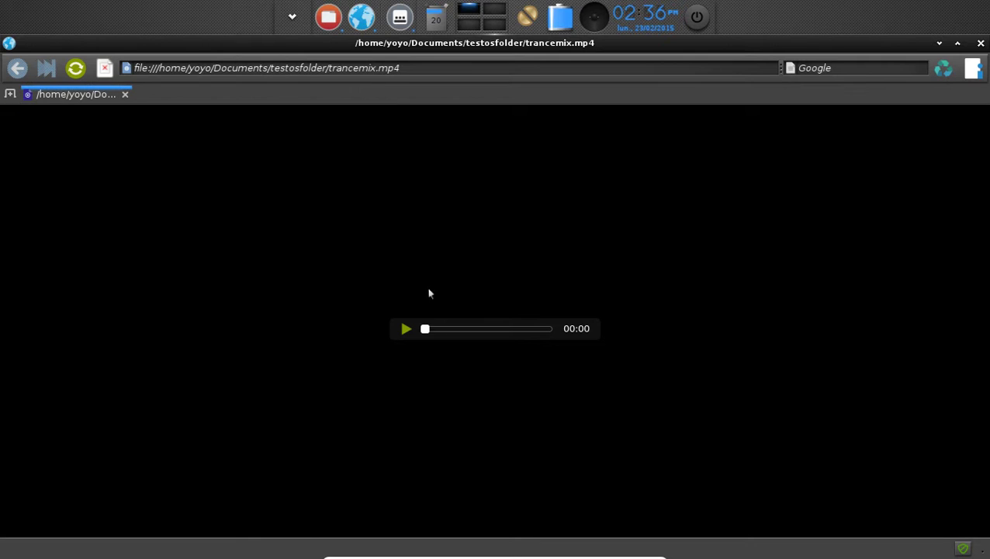
right_click(465, 322)
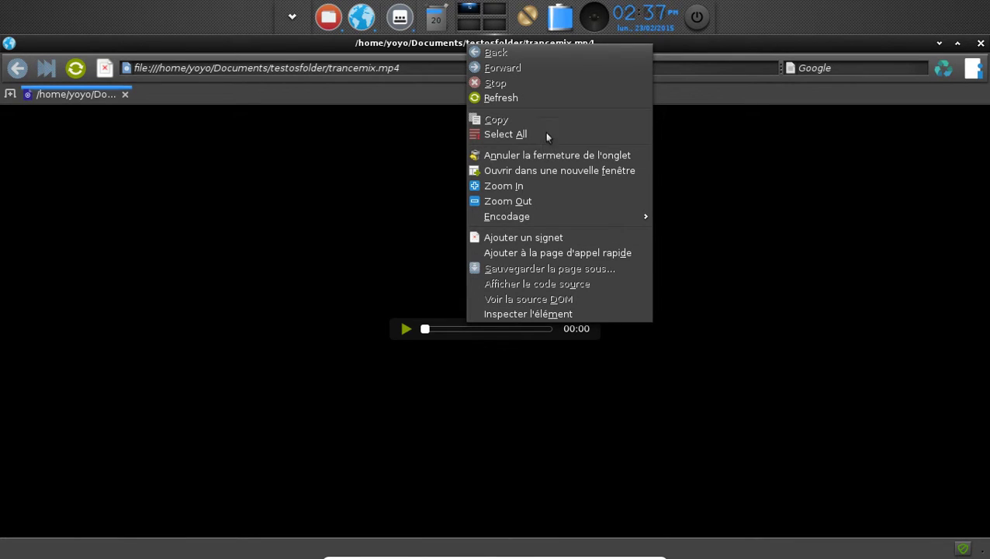
click(532, 386)
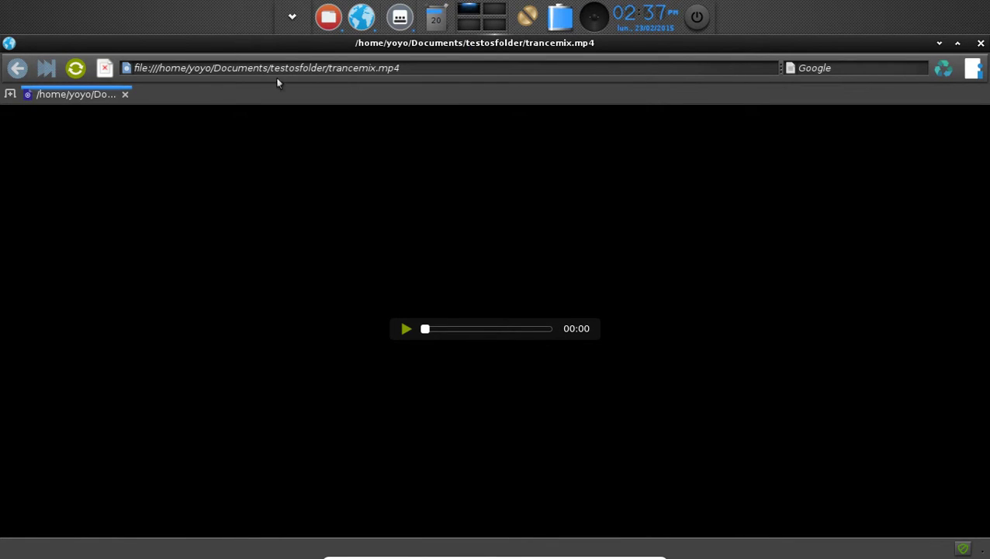
click(981, 42)
click(449, 290)
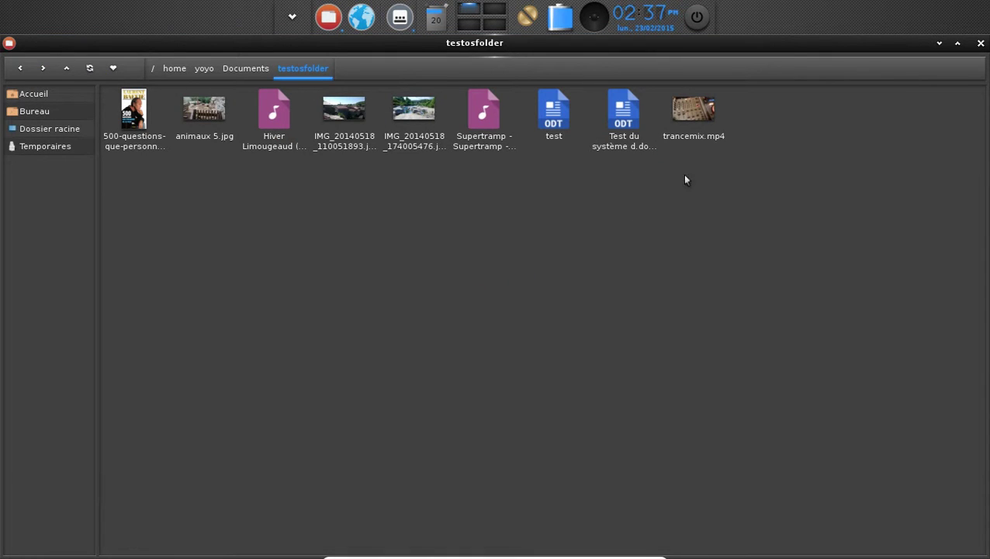
- Inspect the file properties of trancemix.mp4, moving their window into view, and close them without changes
right_click(694, 116)
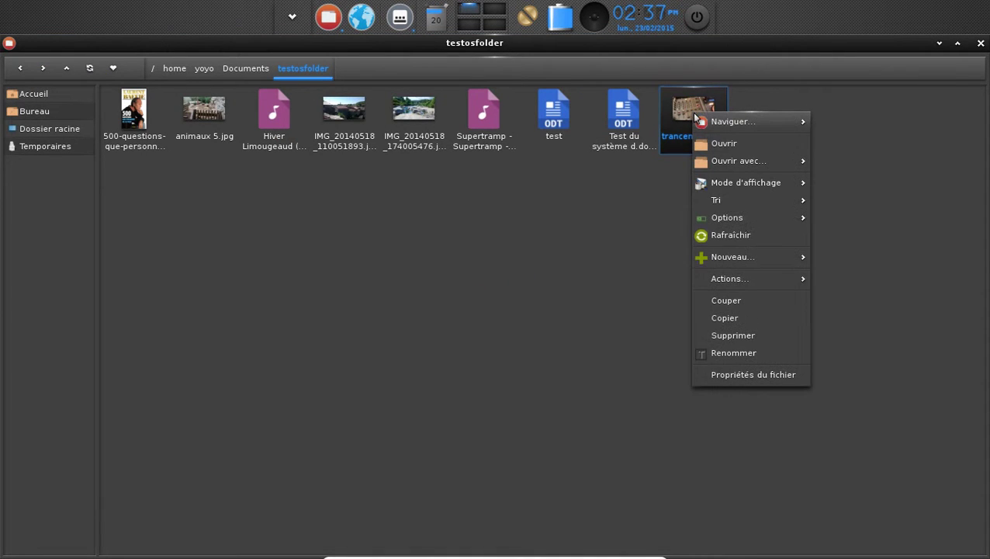
click(732, 374)
drag(782, 154, 249, 88)
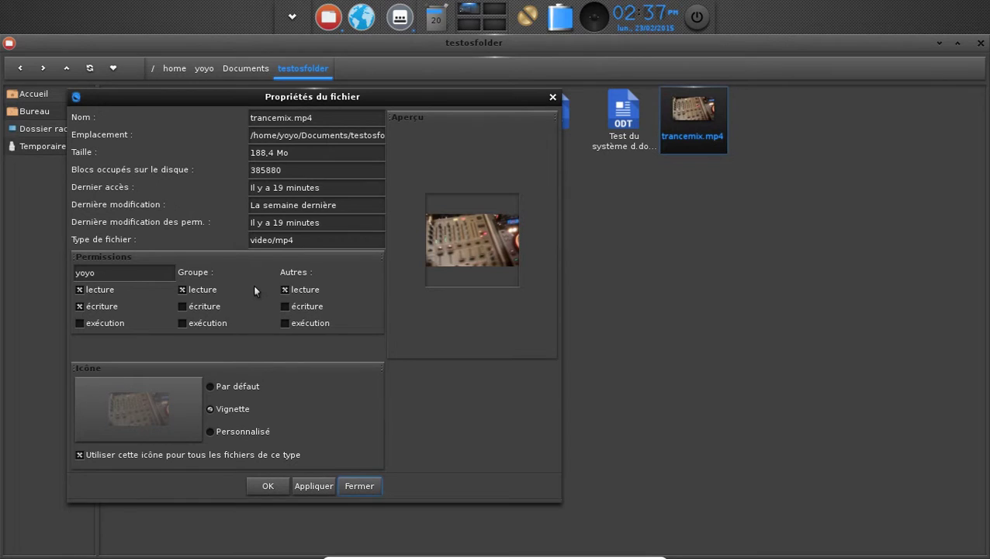
click(356, 488)
click(641, 471)
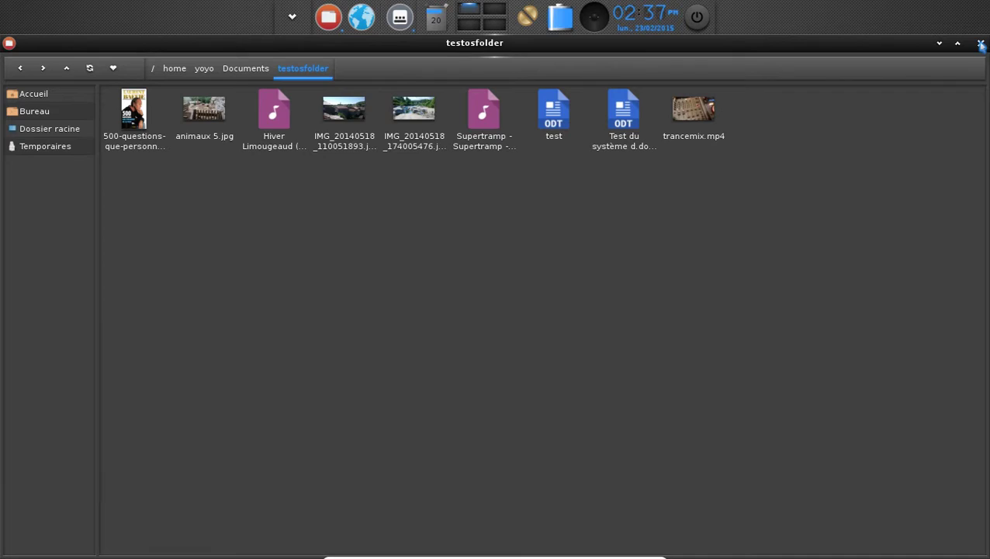
- Close the testosfolder window and move the htop terminal closer to the middle of the desktop
click(980, 44)
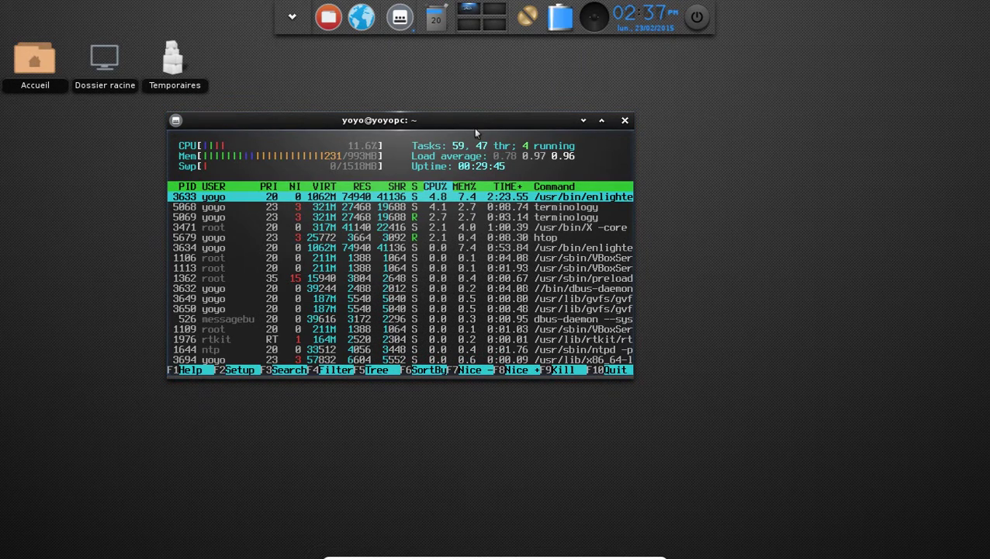
drag(502, 115, 593, 109)
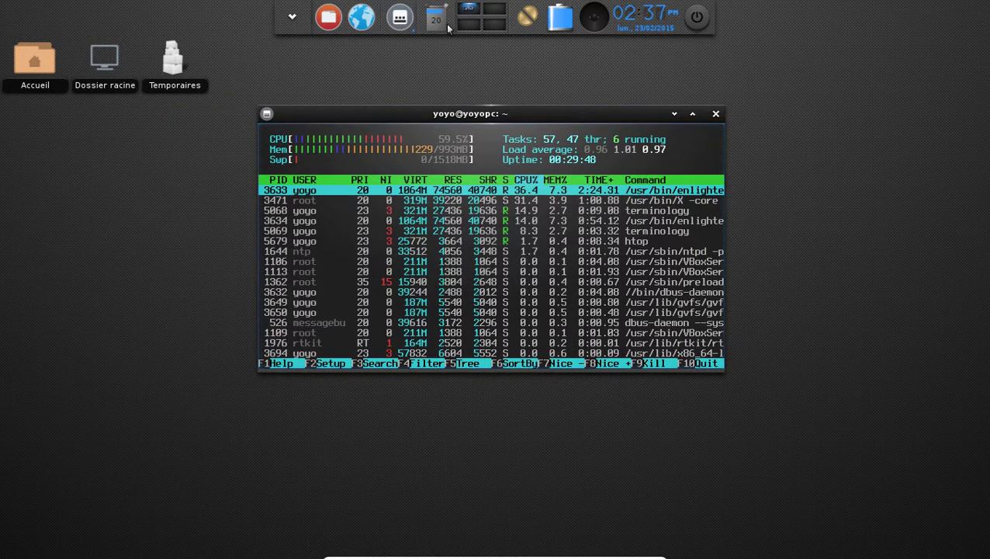
- Launch the Synaptic package manager from the Préférences applications, authorising it with the account password
click(296, 18)
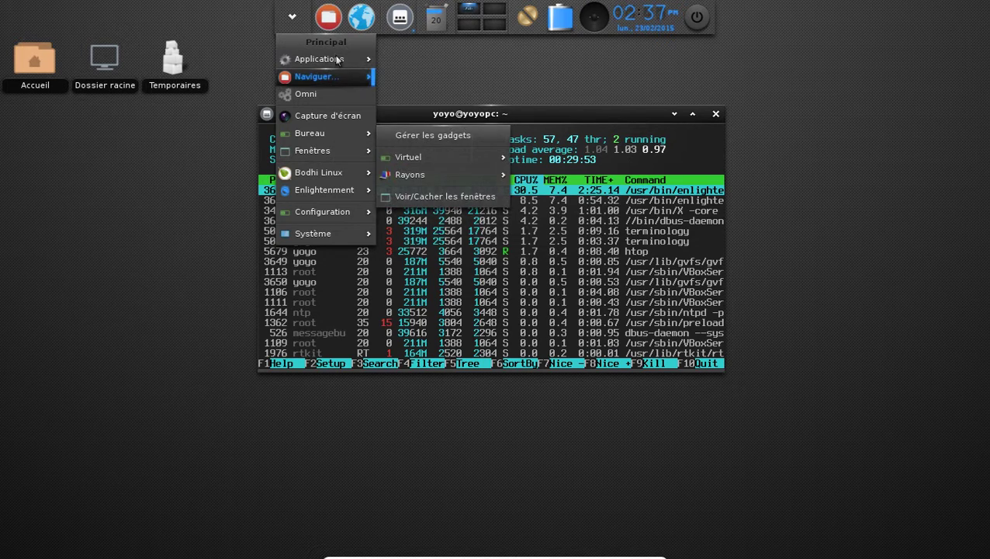
mouse_move(335, 59)
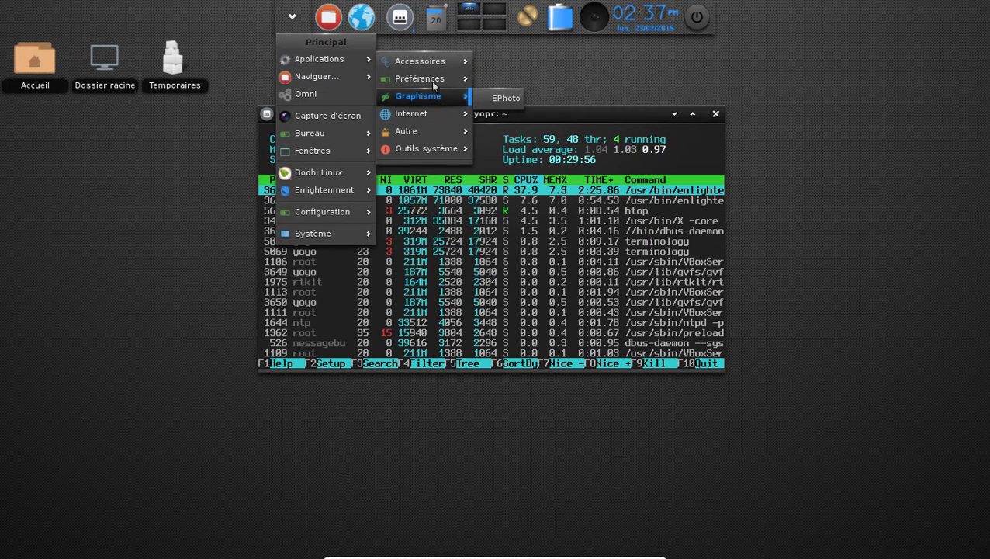
mouse_move(430, 79)
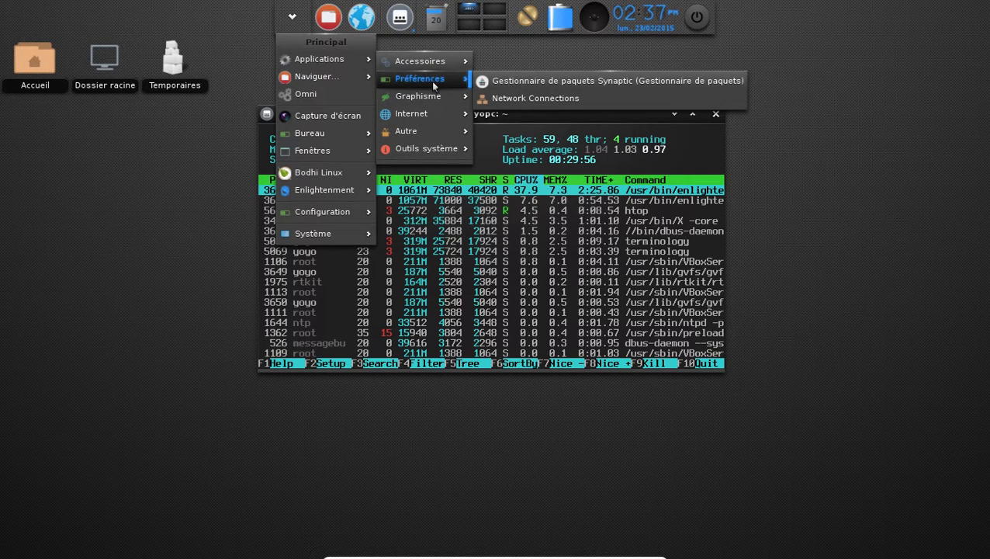
click(543, 81)
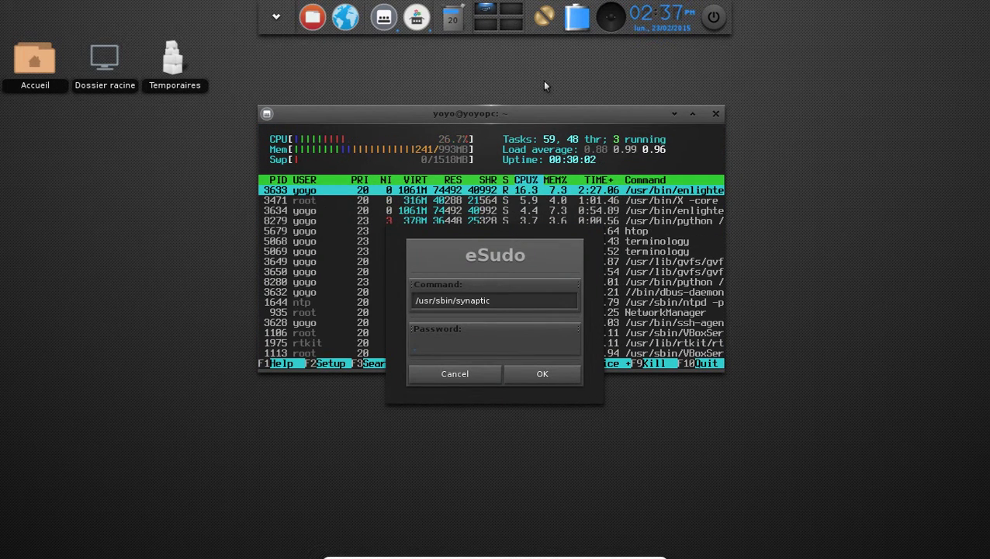
text(******)
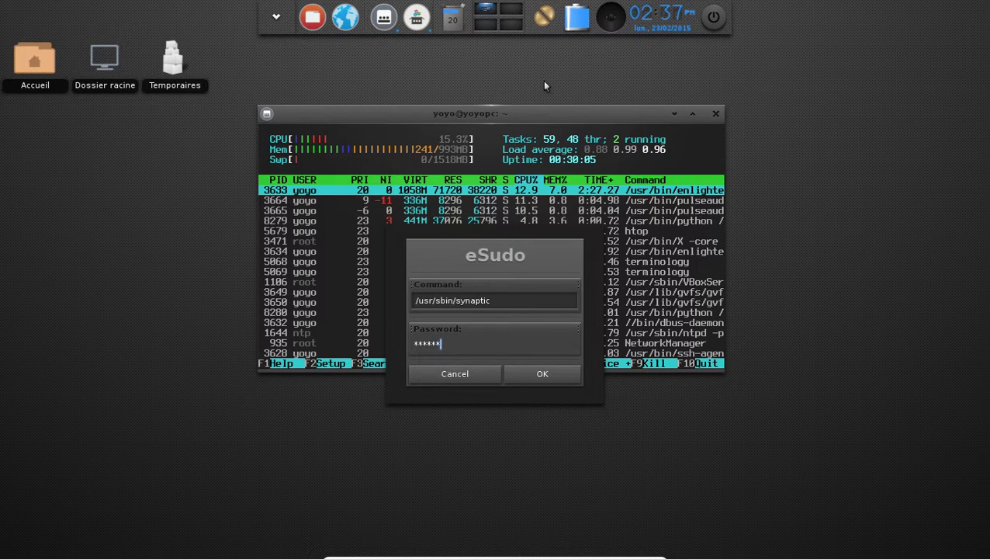
click(545, 378)
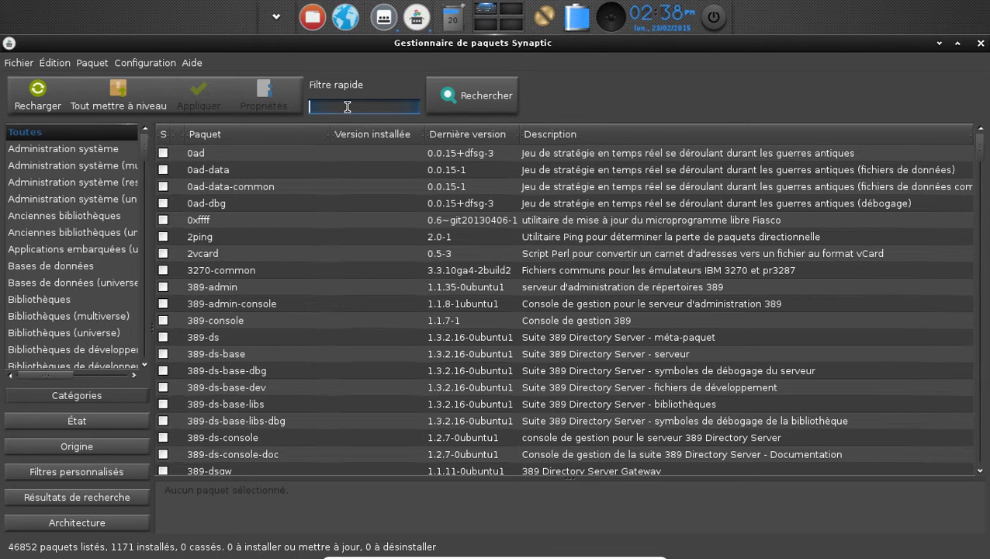
- Filter the package list by vlc and by libreoffice, and clear the filter
text(vlc)
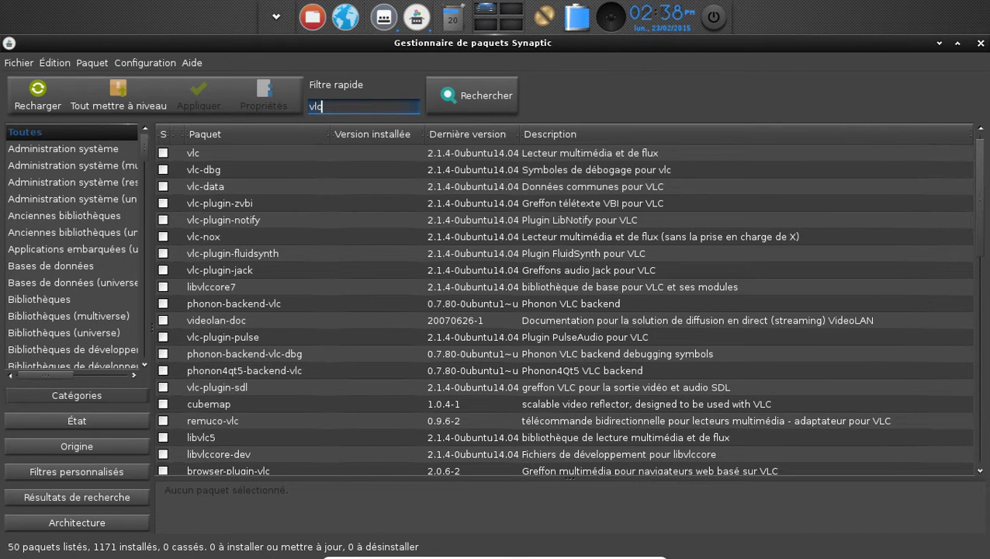
key(BackSpace)
key(BackSpace)
key(BackSpace)
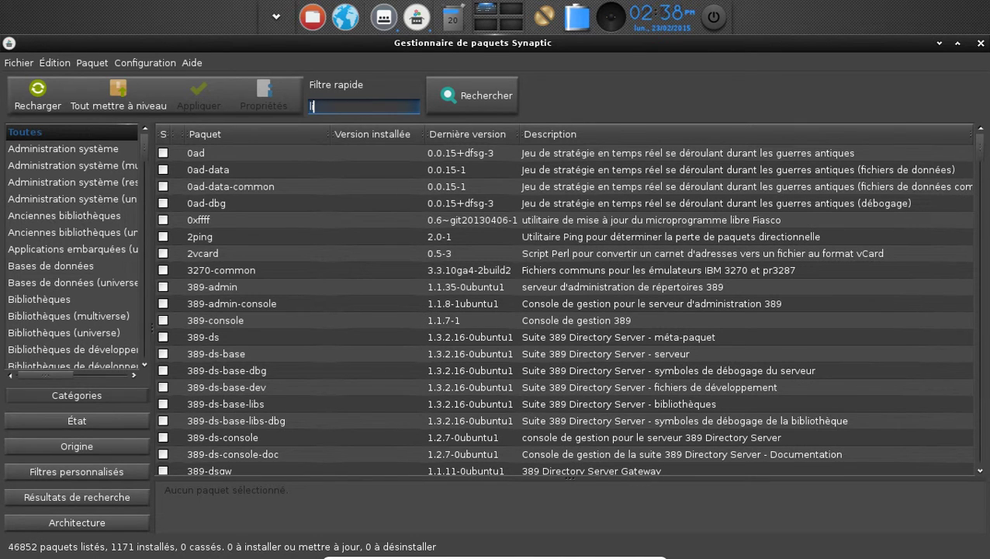
text(libreoffice)
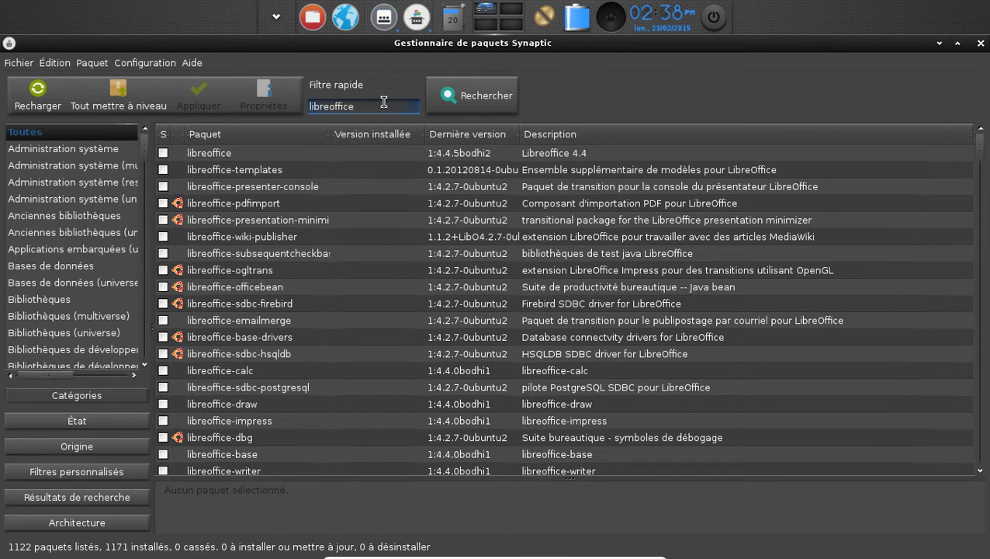
key(ctrl+a)
key(BackSpace)
- Filter the package list by gimp, and clear the filter
text(gimp)
key(BackSpace)
key(BackSpace)
key(BackSpace)
key(BackSpace)
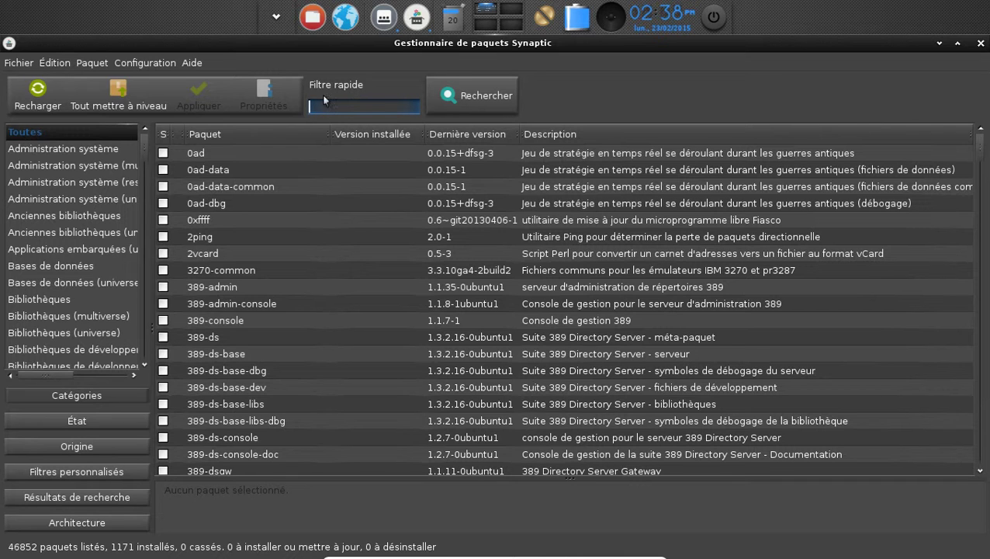
- Filter the package list by flash to check the flashplugin-installer package, and clear the filter
text(flash)
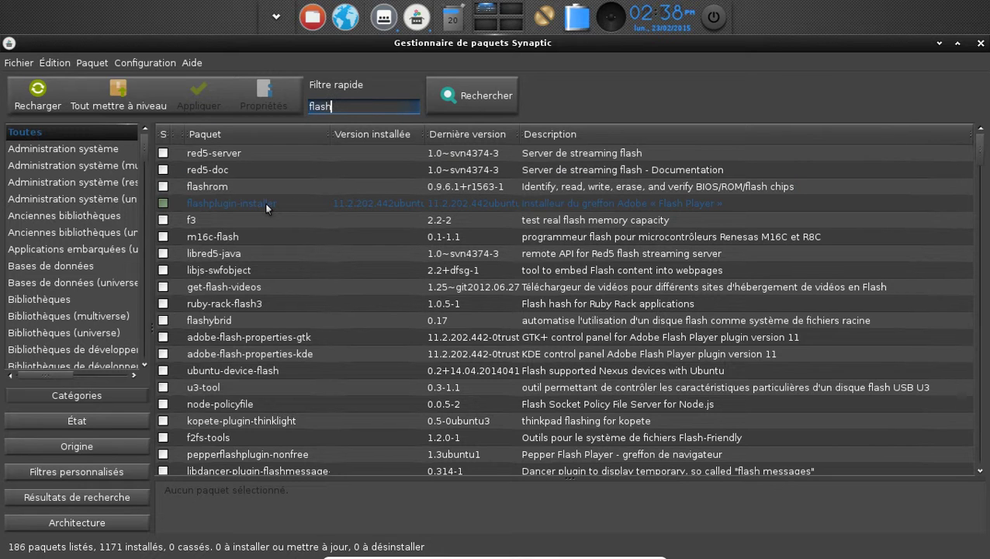
key(BackSpace)
key(BackSpace)
key(BackSpace)
key(BackSpace)
key(BackSpace)
- Filter the package list by mp3 to look for codec packages, and clear the filter
text(mp3)
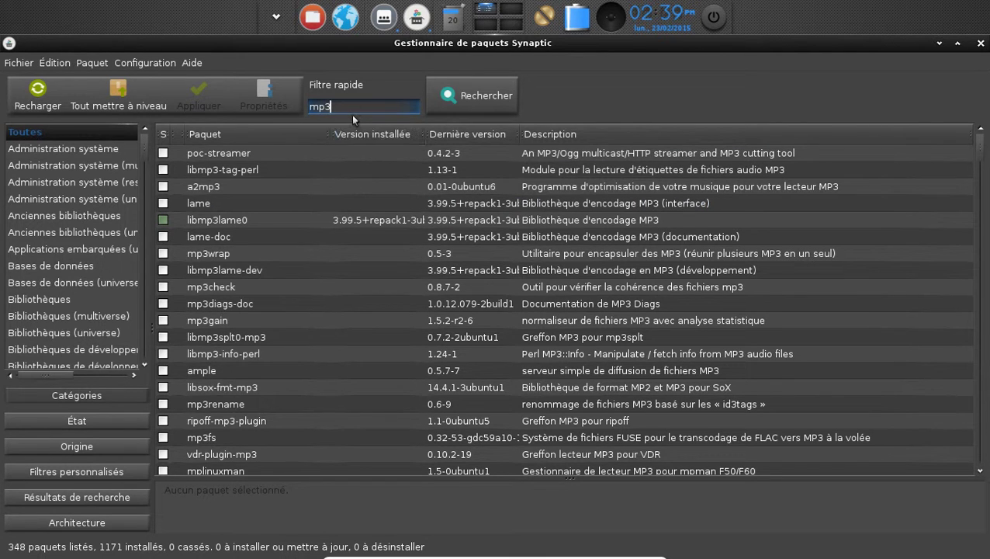
key(BackSpace)
key(BackSpace)
key(BackSpace)
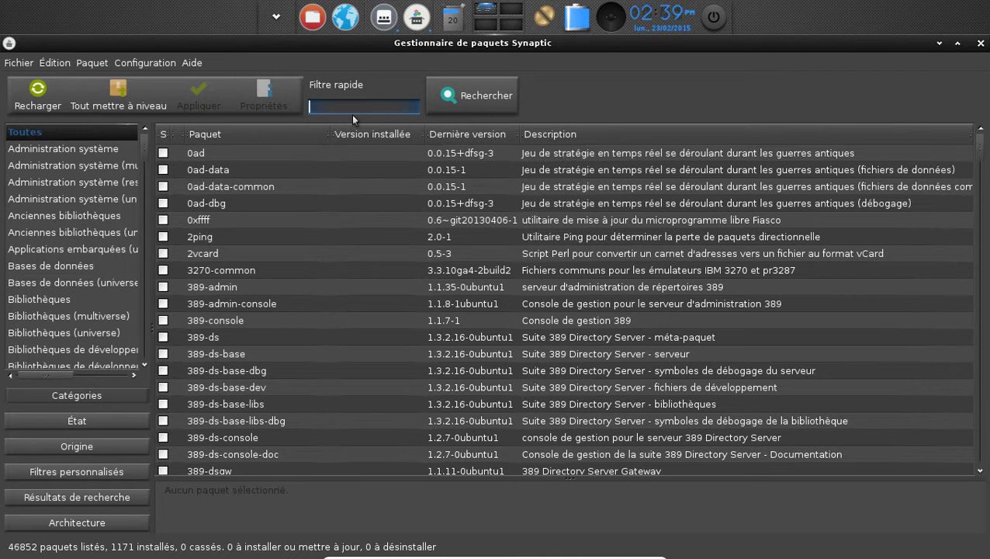
- Filter the package list by amarok and read the description of the amarok package
text(amarok)
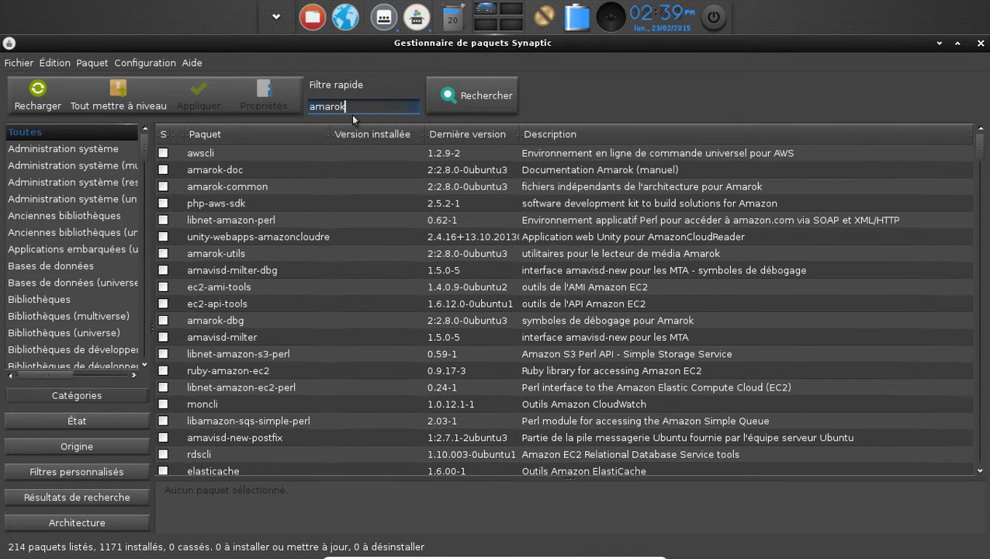
click(326, 154)
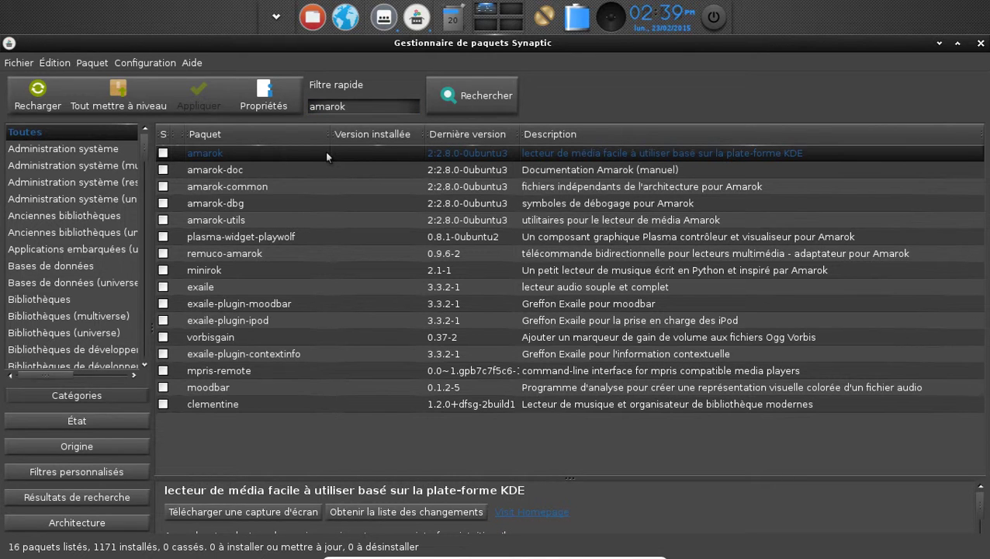
scroll(837, 511, down, 3)
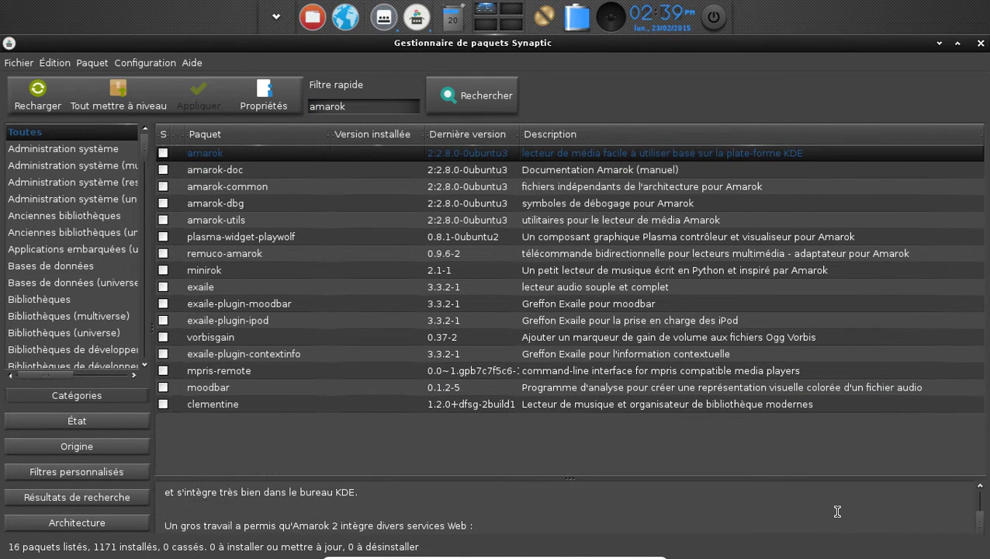
scroll(837, 511, down, 3)
- Filter the package list by kde, look through the listed packages, and close Synaptic
double_click(387, 105)
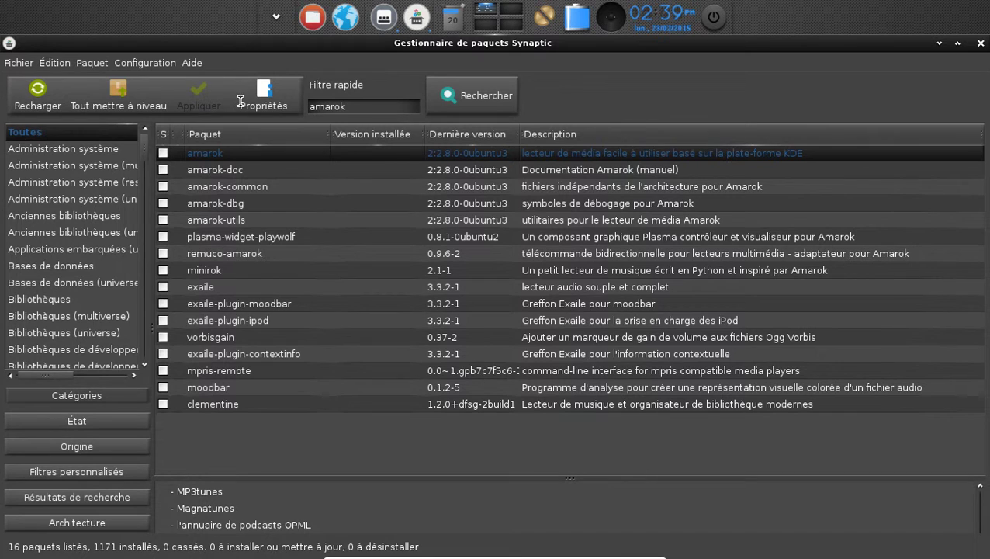
text(kde)
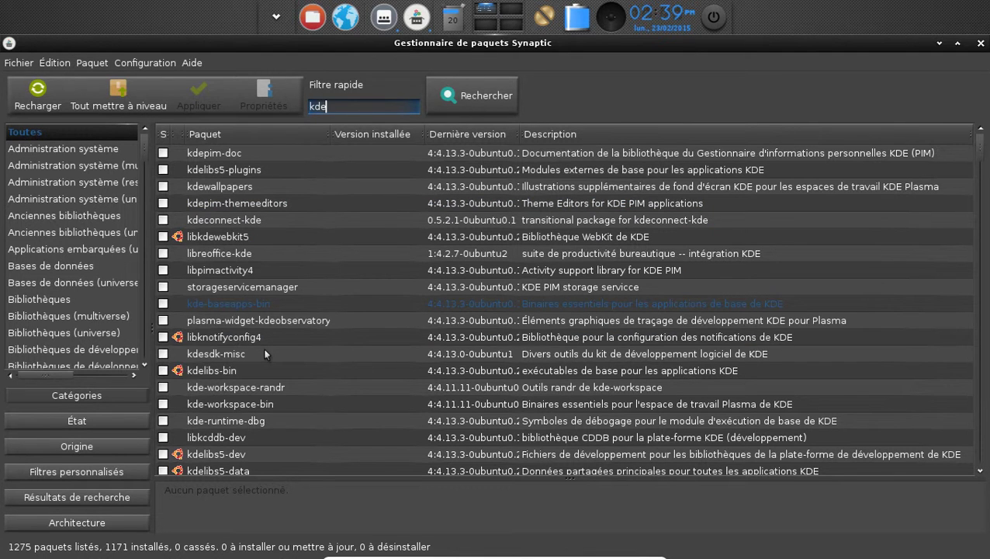
scroll(265, 359, down, 1)
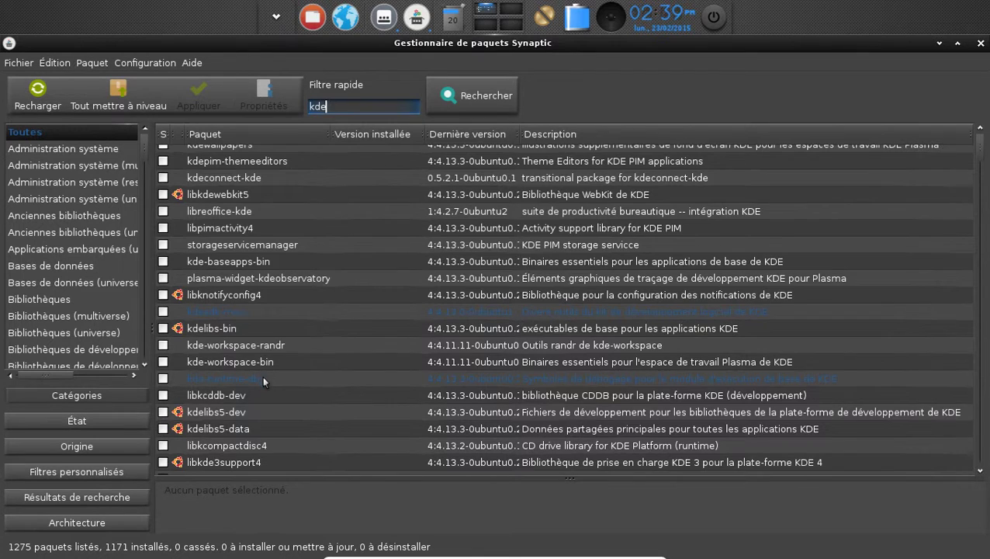
scroll(262, 375, down, 1)
scroll(262, 373, up, 2)
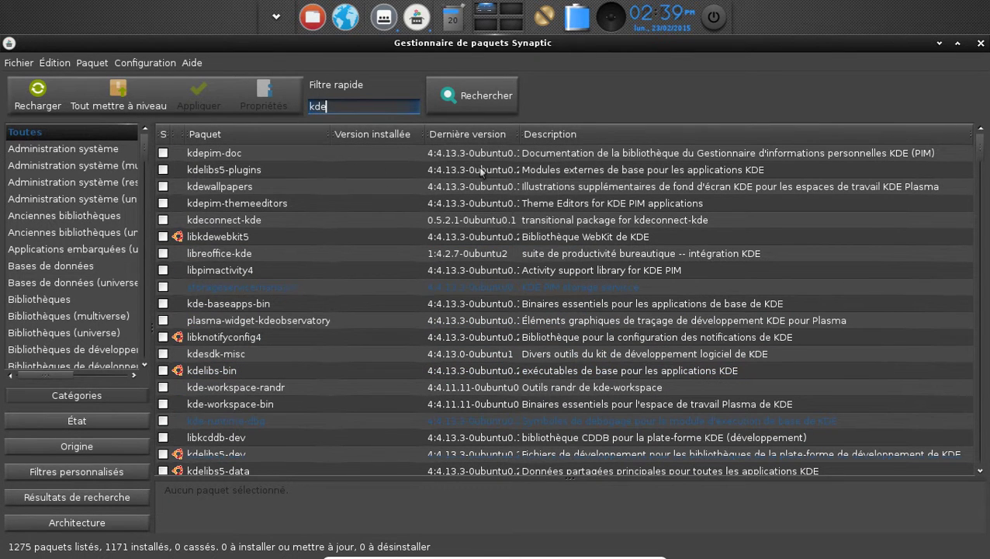
drag(370, 103, 195, 114)
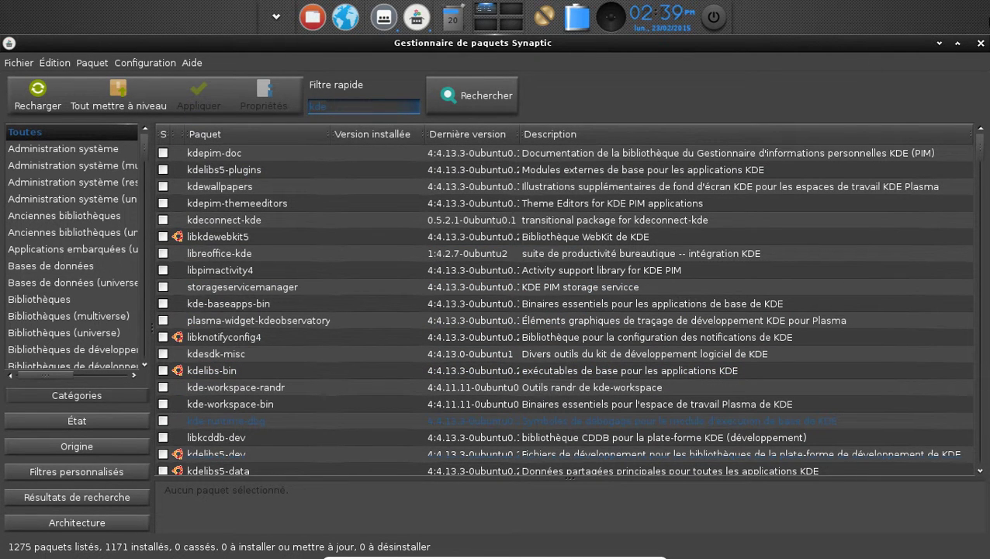
click(980, 44)
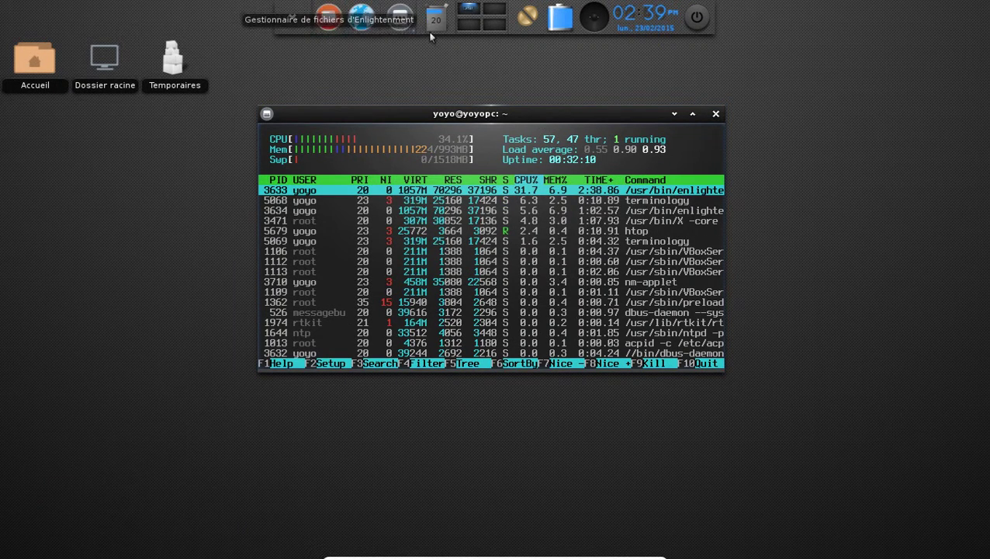
- Quit htop in the terminal and begin a sudo apt-get install command
key(q)
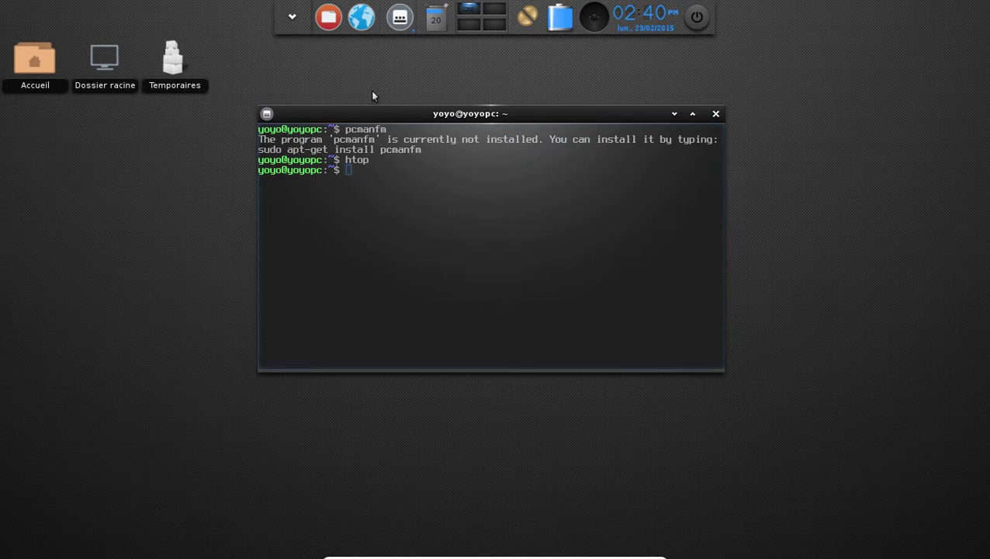
text(sudo apt-get install )
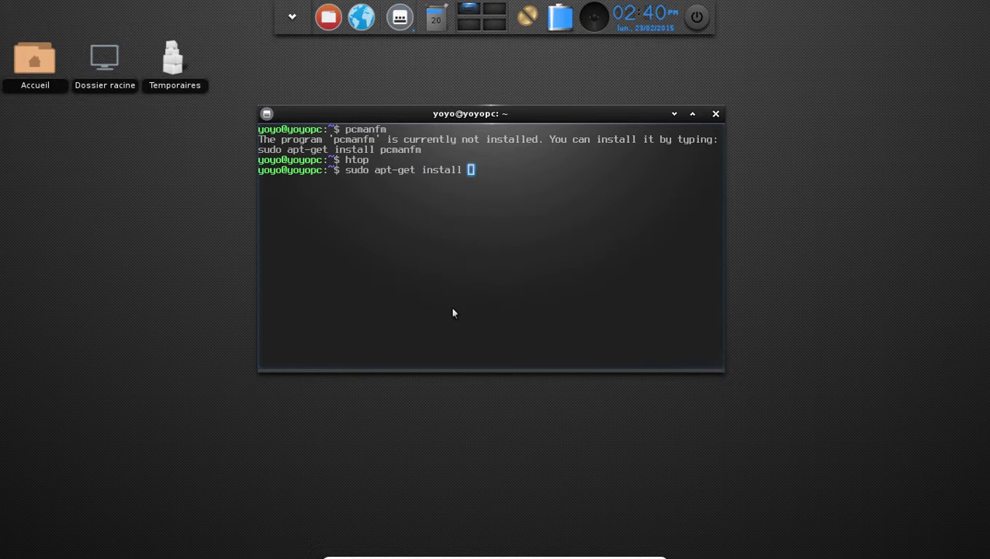
text(synaptic)
key(BackSpace)
key(BackSpace)
key(BackSpace)
key(BackSpace)
key(BackSpace)
key(BackSpace)
key(BackSpace)
key(BackSpace)
key(BackSpace)
key(BackSpace)
key(BackSpace)
key(BackSpace)
key(BackSpace)
key(BackSpace)
key(BackSpace)
key(BackSpace)
key(BackSpace)
text(install)
- Install shotwell with the apt-get command, entering the account password and accepting the installation
text(shotu)
key(BackSpace)
text(well)
key(Return)
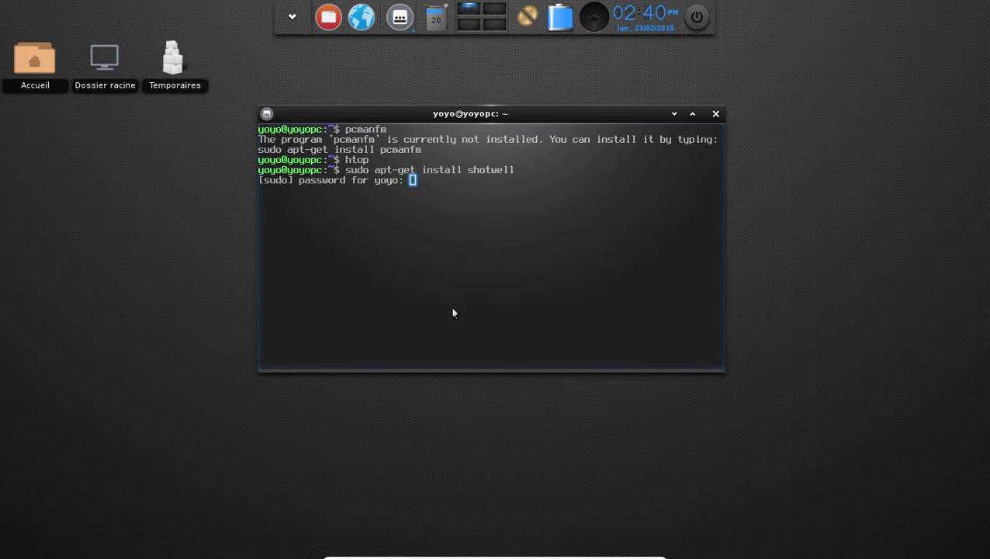
key(Return)
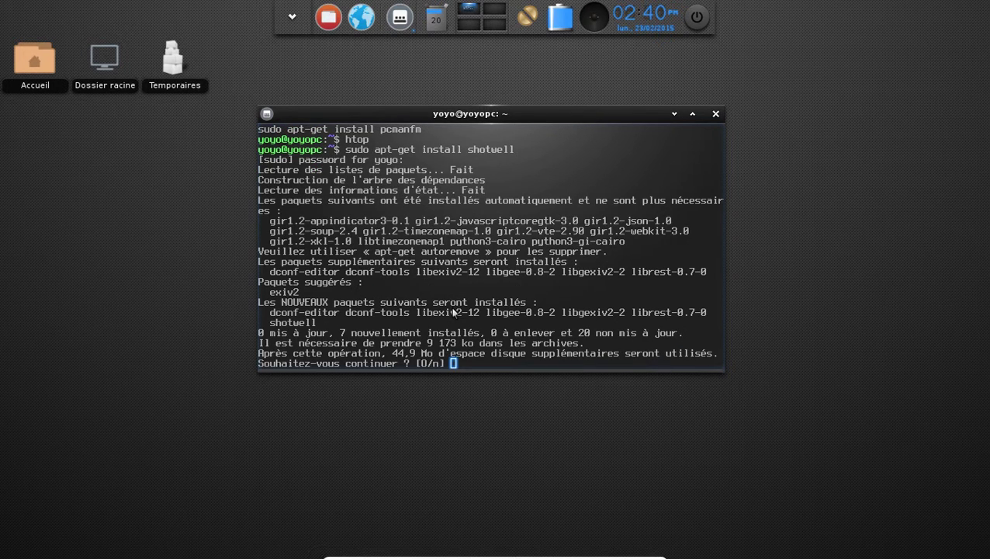
key(Return)
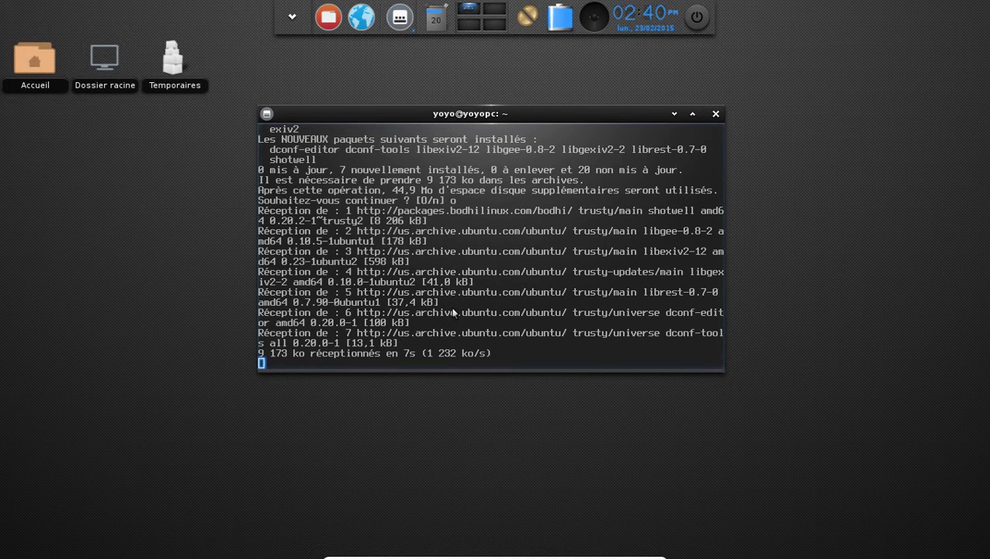
- Open the Enlightenment control panel from the desktop and maximize its Configuration window
click(178, 232)
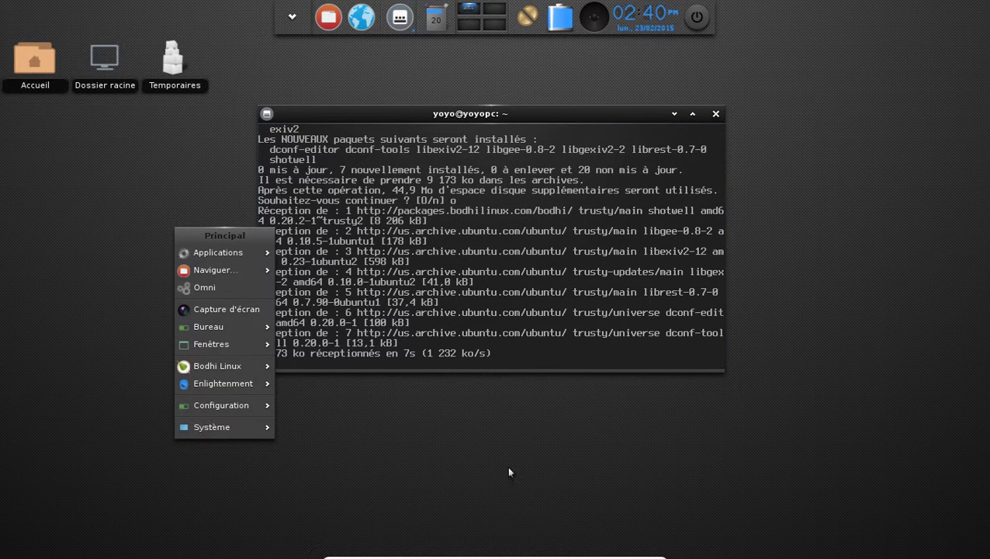
mouse_move(232, 255)
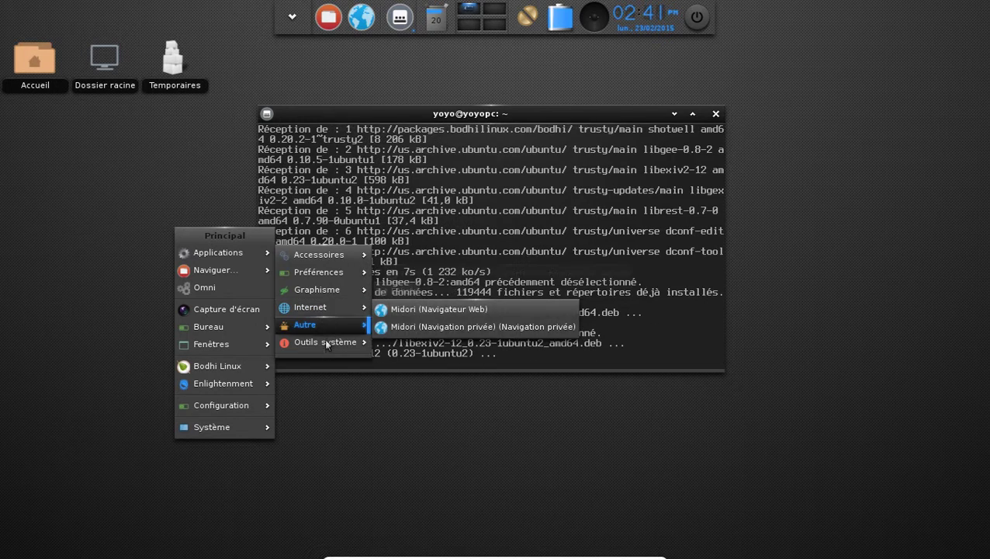
mouse_move(326, 333)
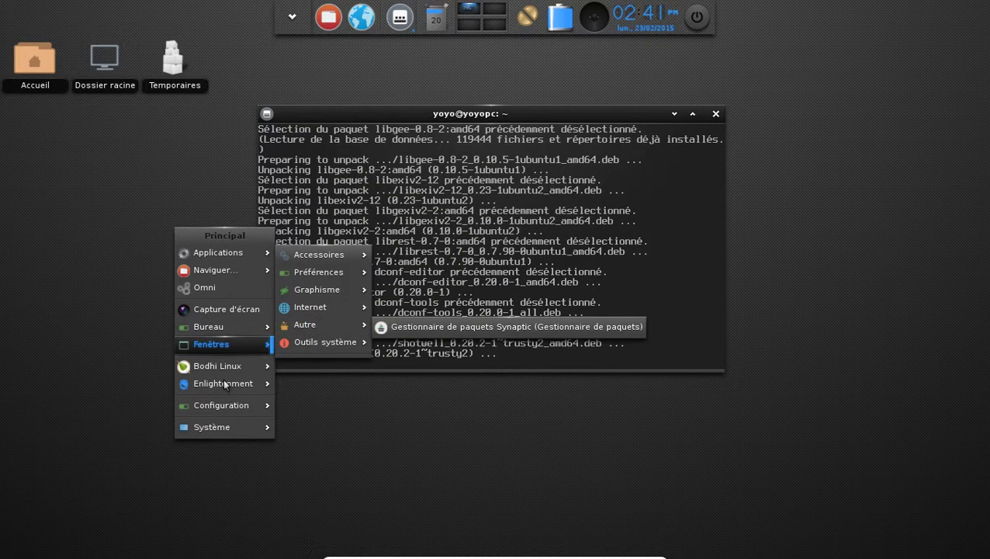
mouse_move(222, 380)
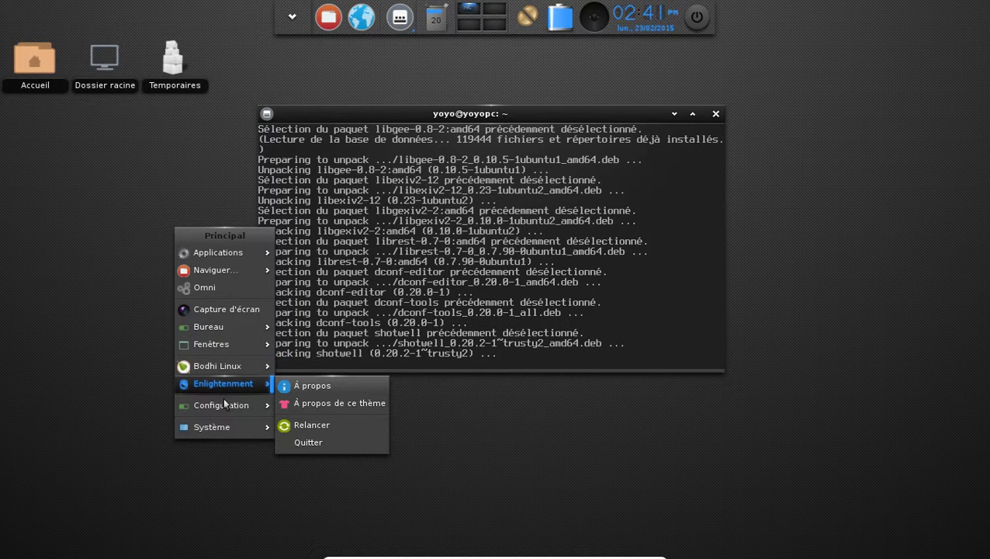
mouse_move(222, 404)
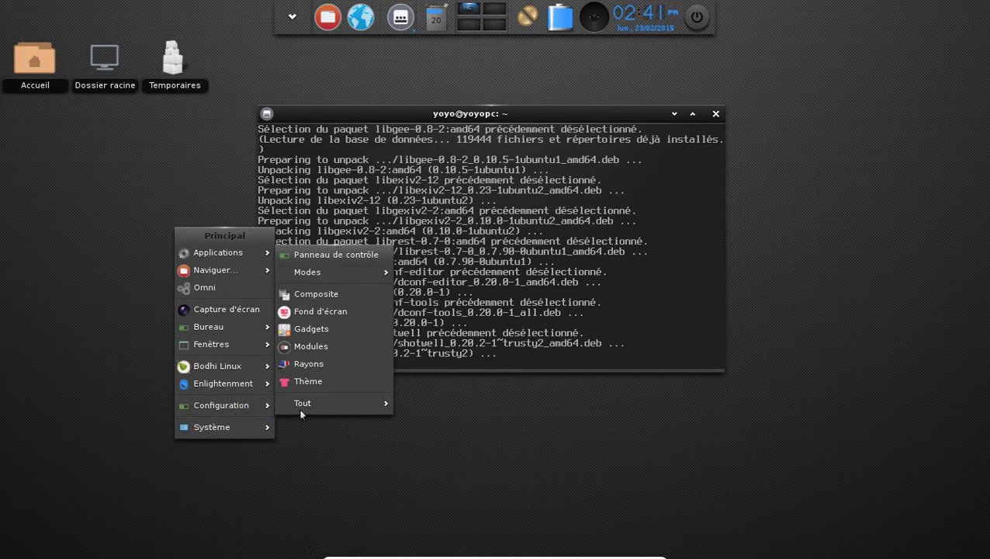
click(322, 257)
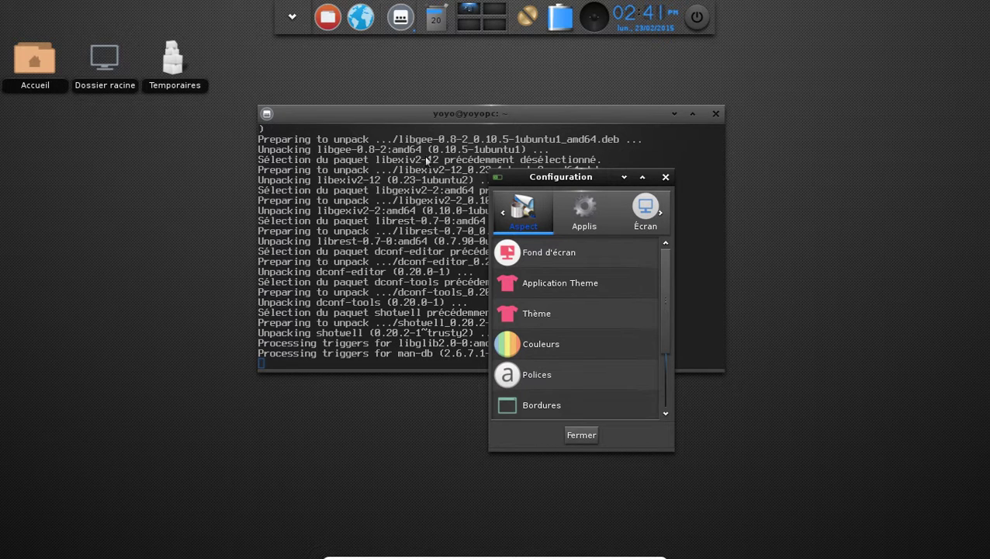
click(641, 178)
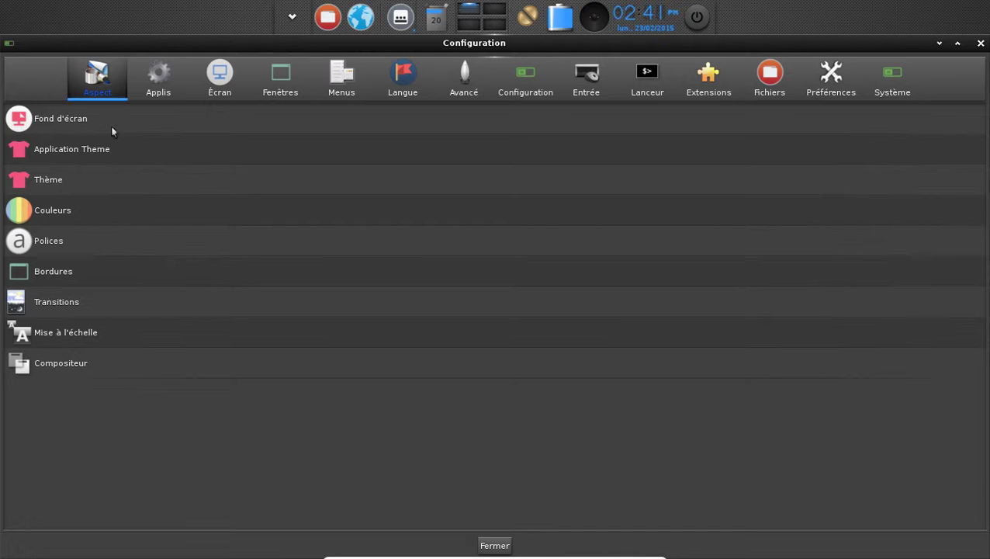
- Set the personal tardis image as the desktop wallpaper and close the wallpaper settings
click(69, 118)
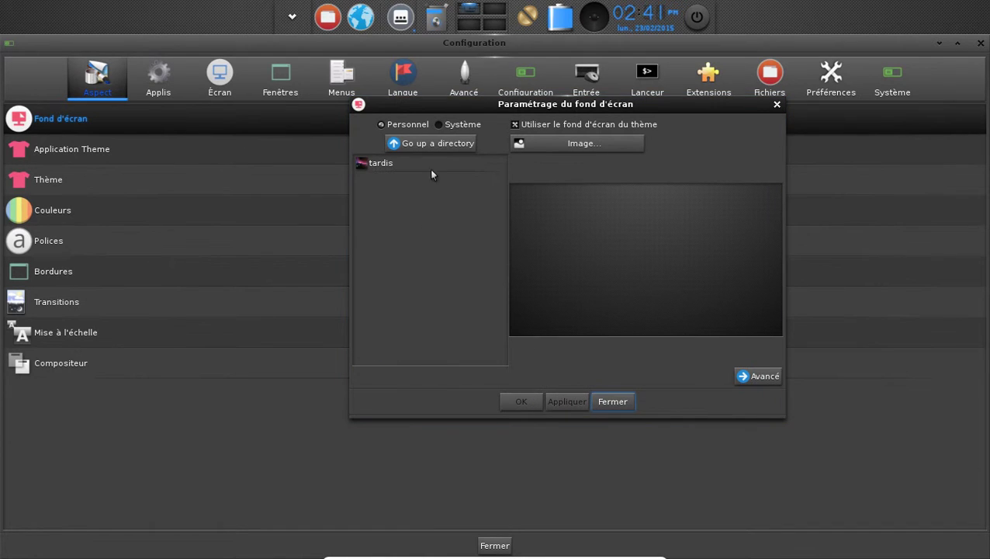
click(431, 167)
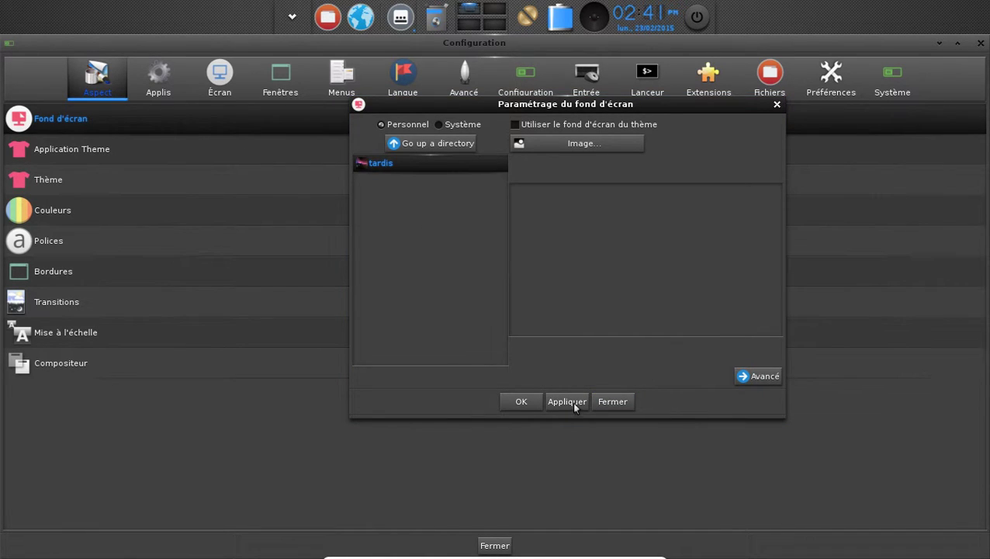
click(531, 403)
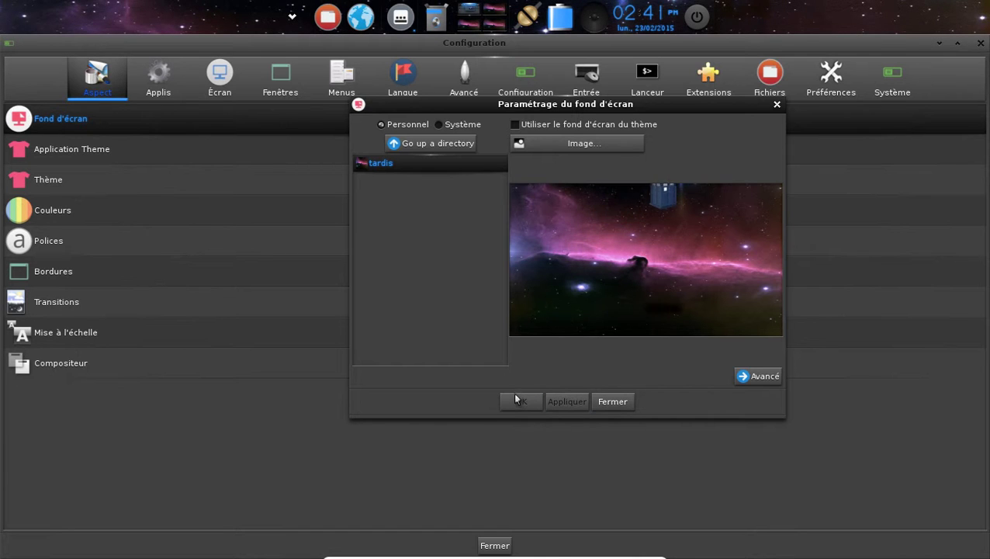
click(607, 402)
- Open the Application Theme settings and examine the available GTK application themes
click(42, 149)
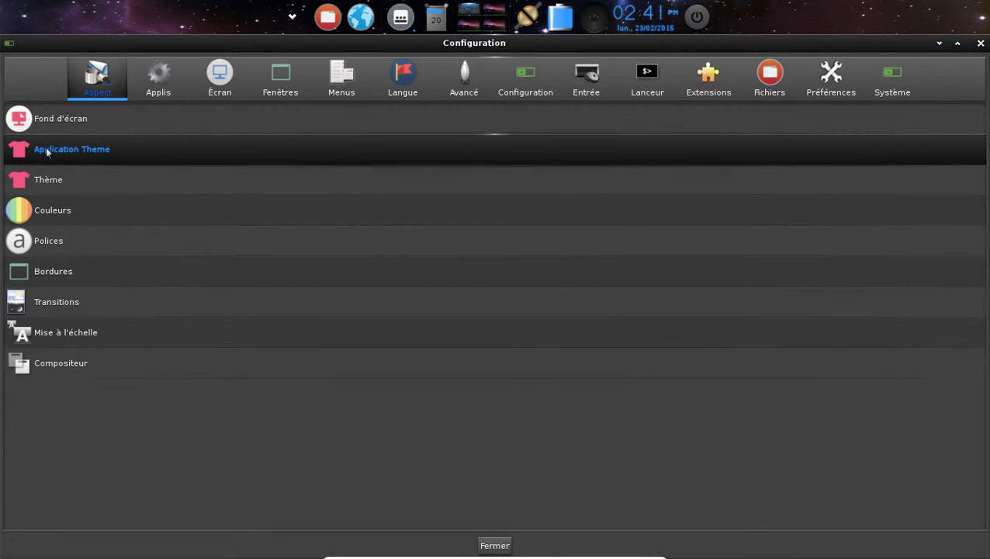
scroll(449, 280, down, 3)
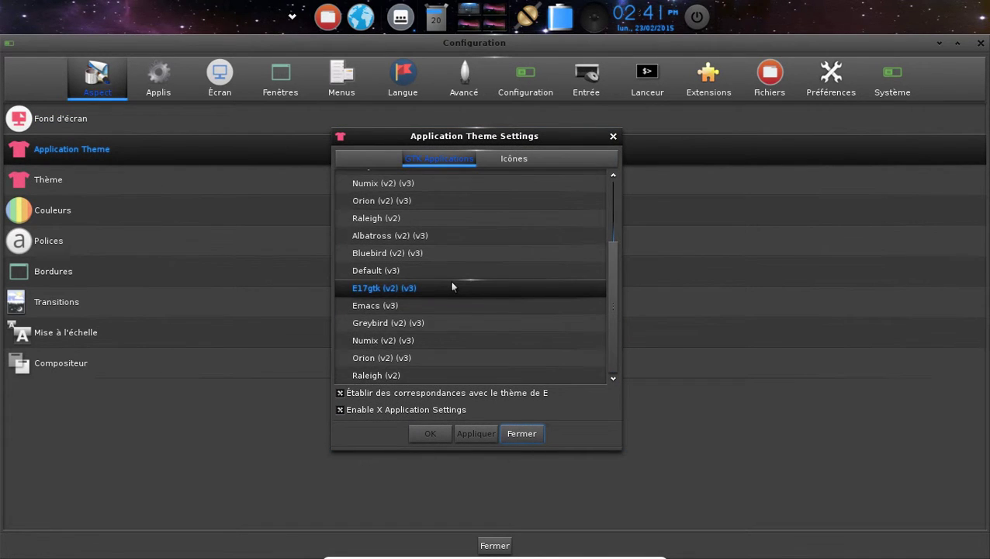
scroll(454, 280, up, 3)
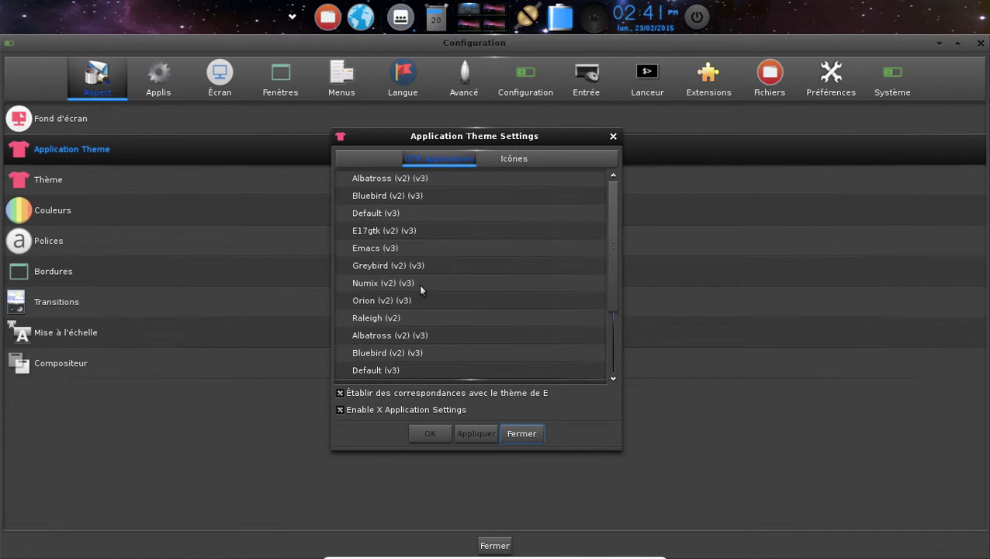
scroll(535, 249, down, 2)
click(543, 317)
- Apply the Numix icon theme to applications and Enlightenment, and close the theme settings
click(523, 163)
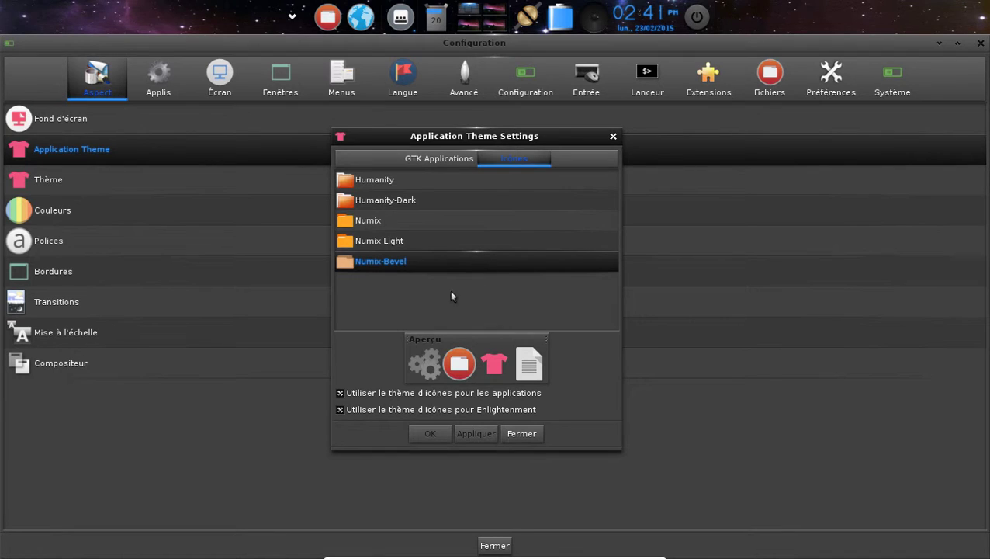
click(375, 245)
click(379, 221)
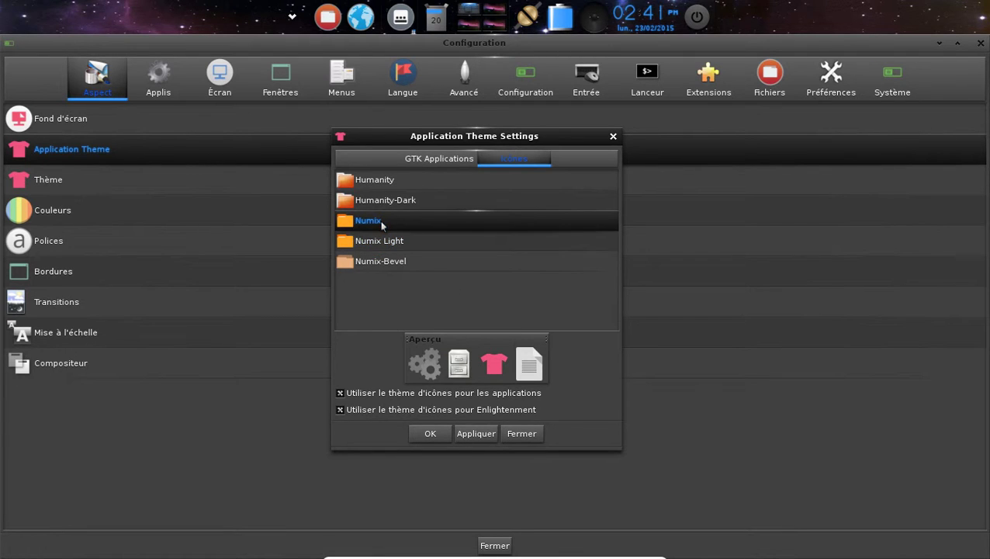
click(476, 438)
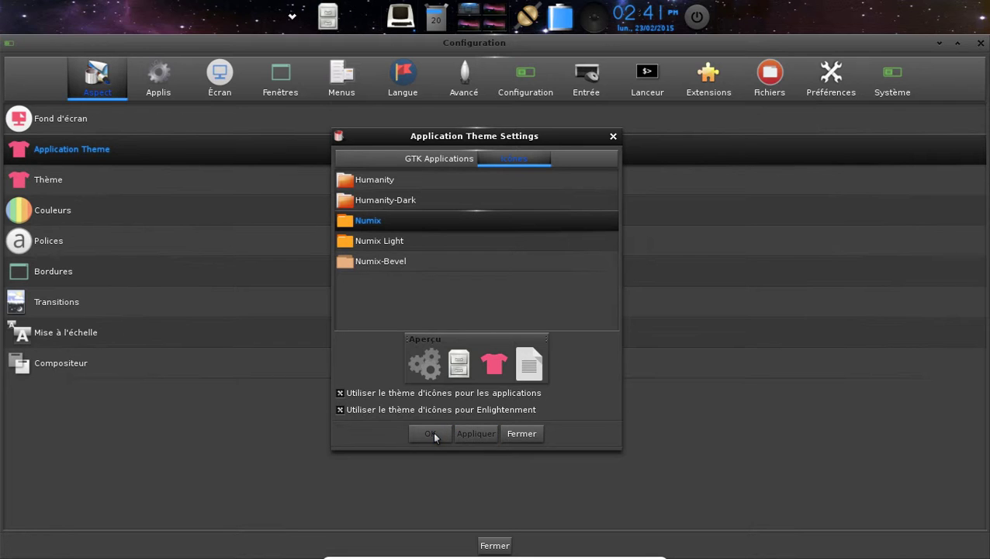
click(533, 433)
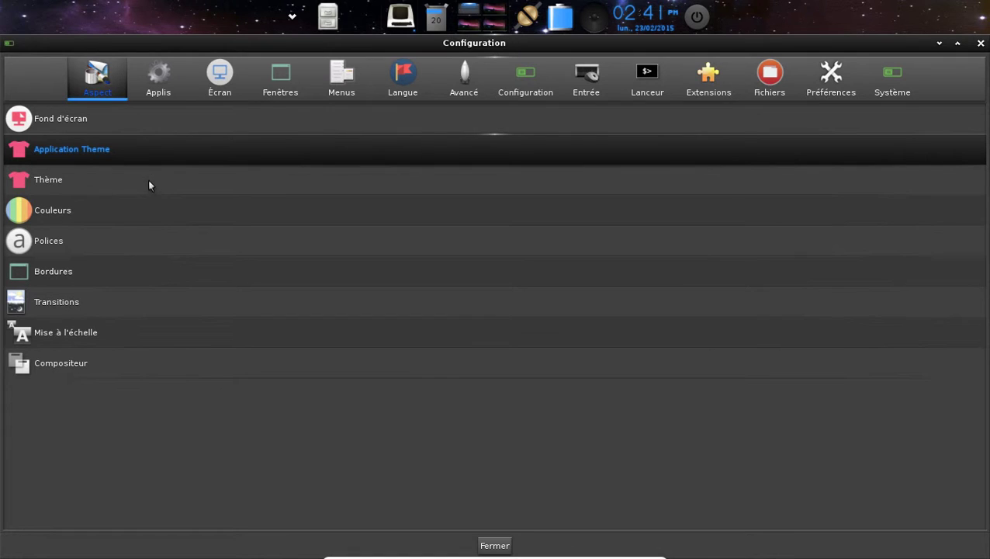
- Examine the Enlightenment theme selector and the available default window border styles, closing each dialog without changes
click(151, 183)
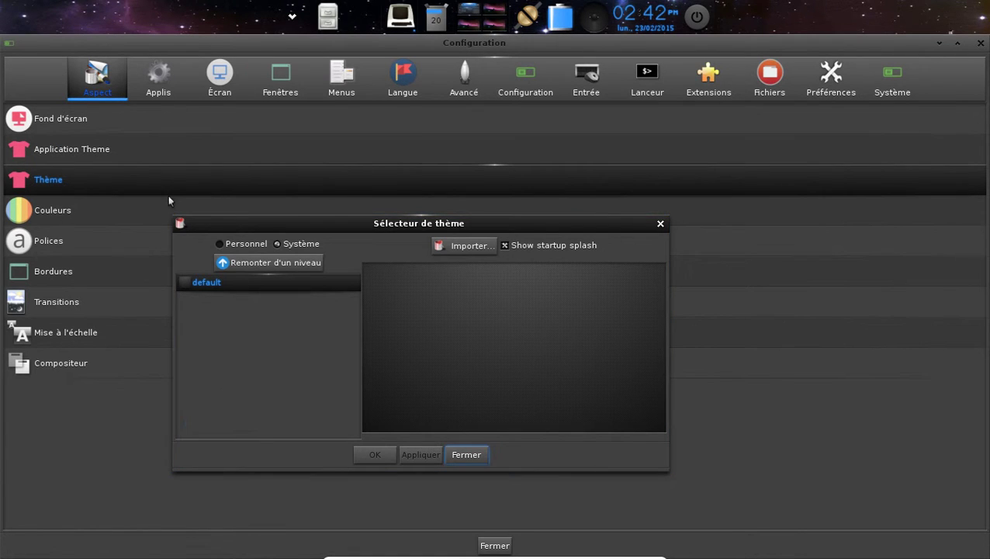
click(458, 454)
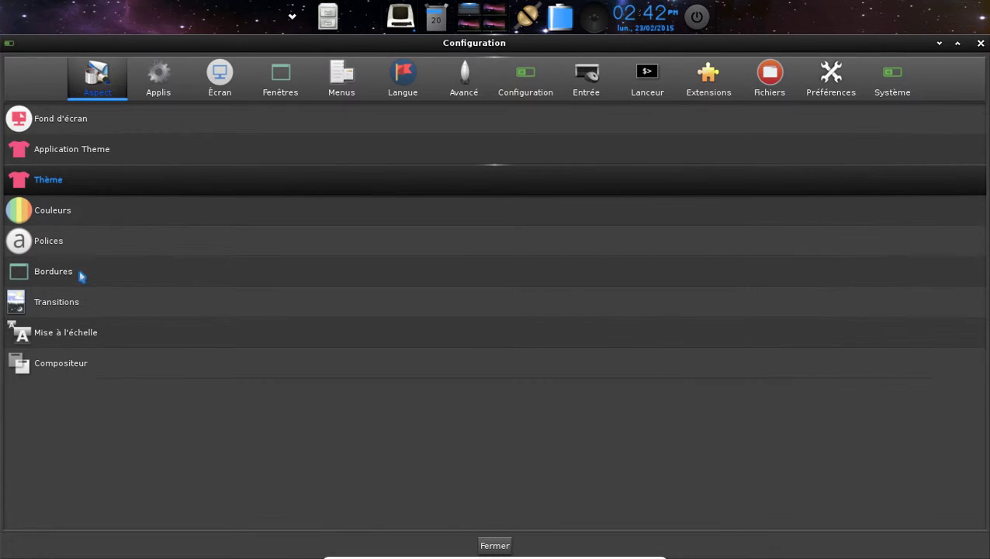
click(80, 274)
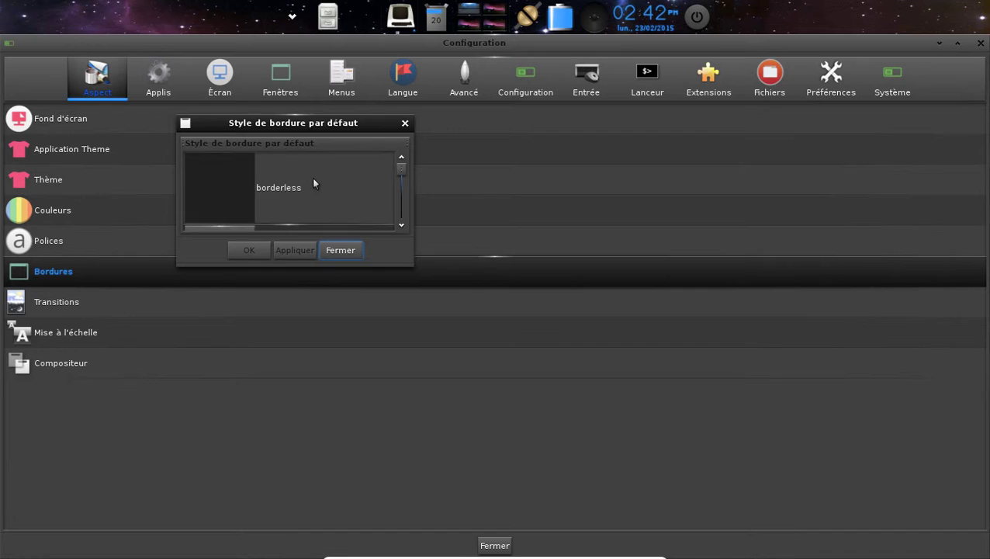
scroll(312, 177, down, 2)
scroll(283, 201, down, 1)
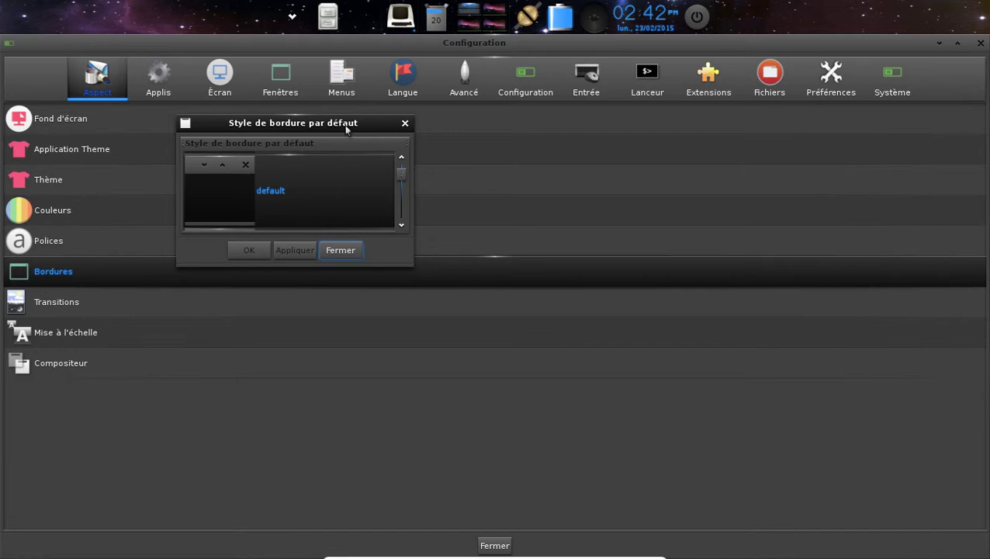
scroll(320, 203, down, 3)
scroll(320, 206, down, 1)
scroll(319, 206, down, 4)
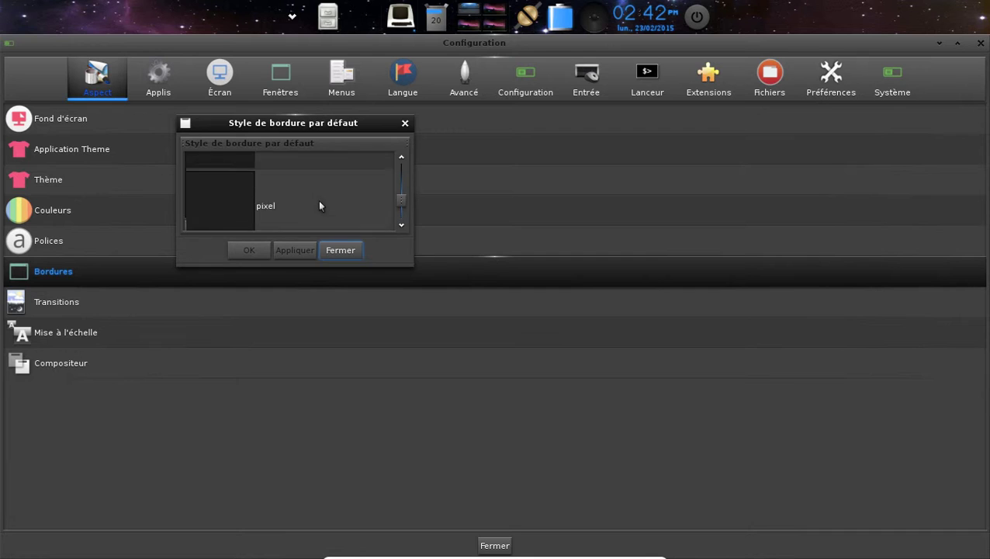
click(328, 249)
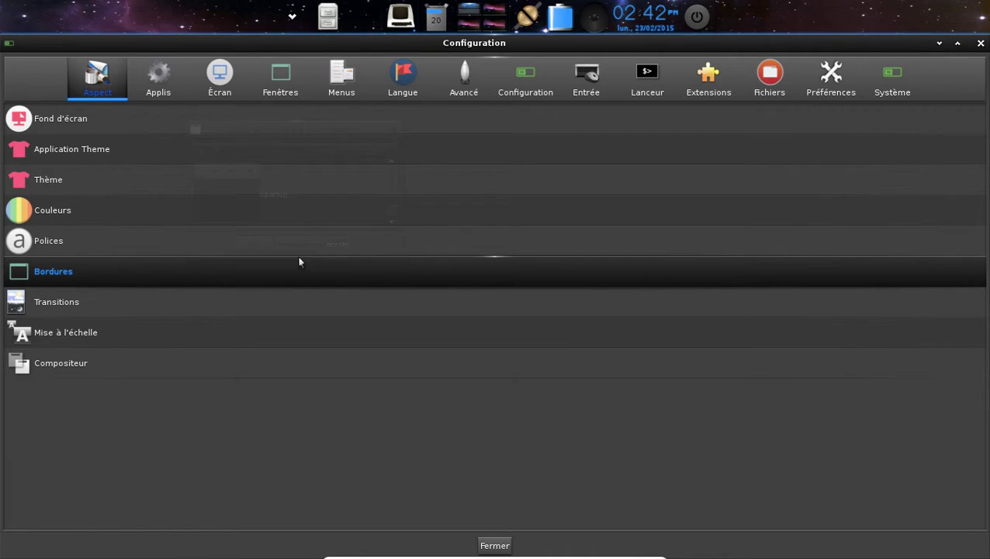
- Review the transition settings and the compositor's default effect styles, closing both dialogs without changes
click(101, 302)
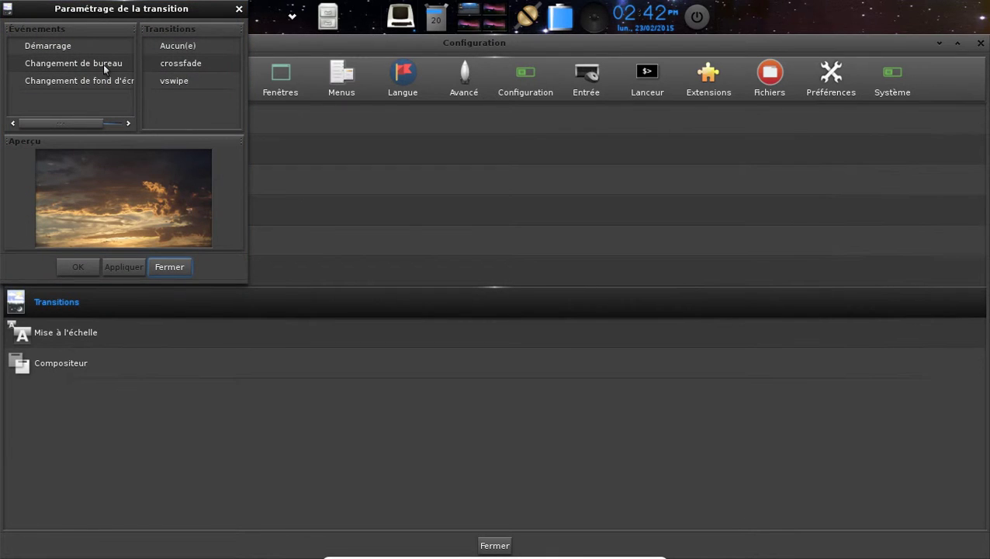
click(167, 267)
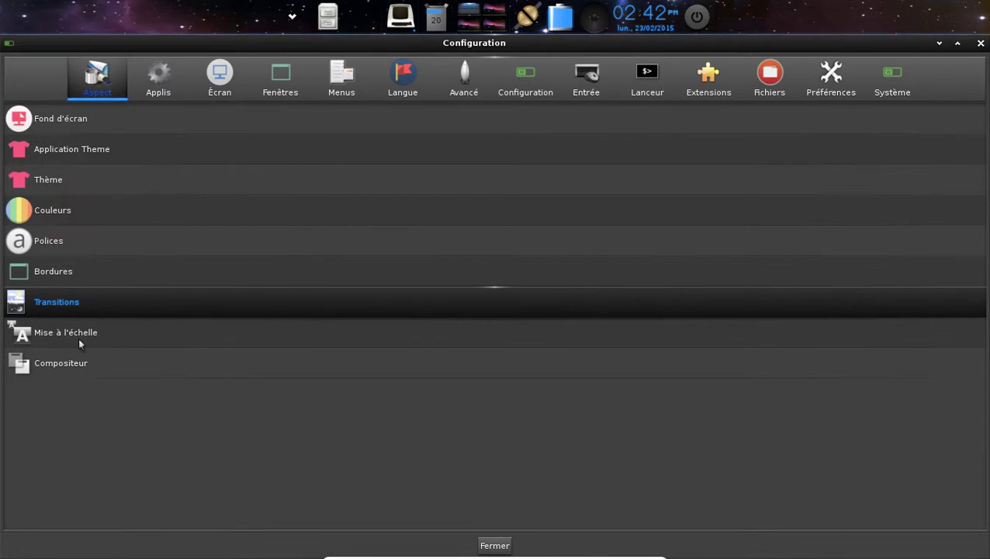
click(112, 368)
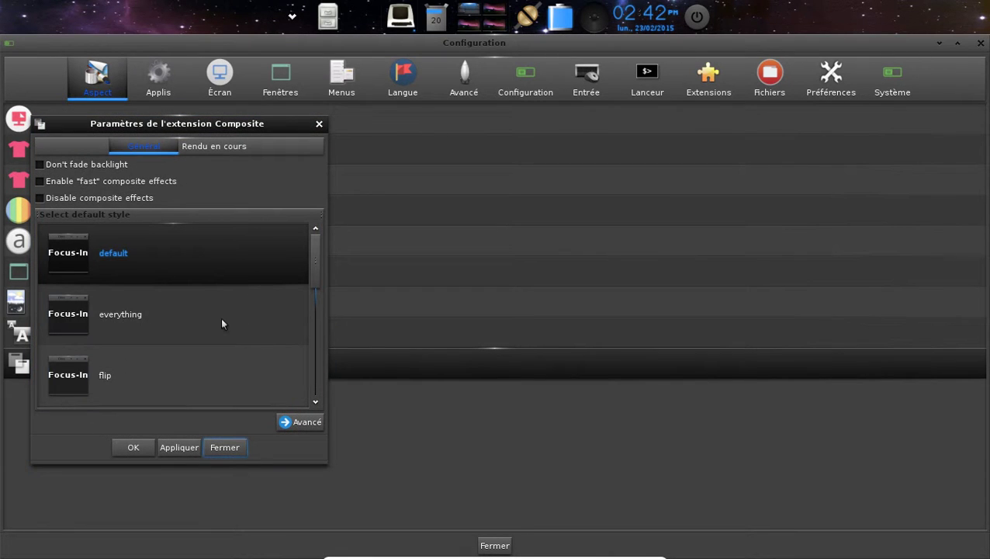
scroll(171, 330, down, 1)
scroll(177, 330, down, 5)
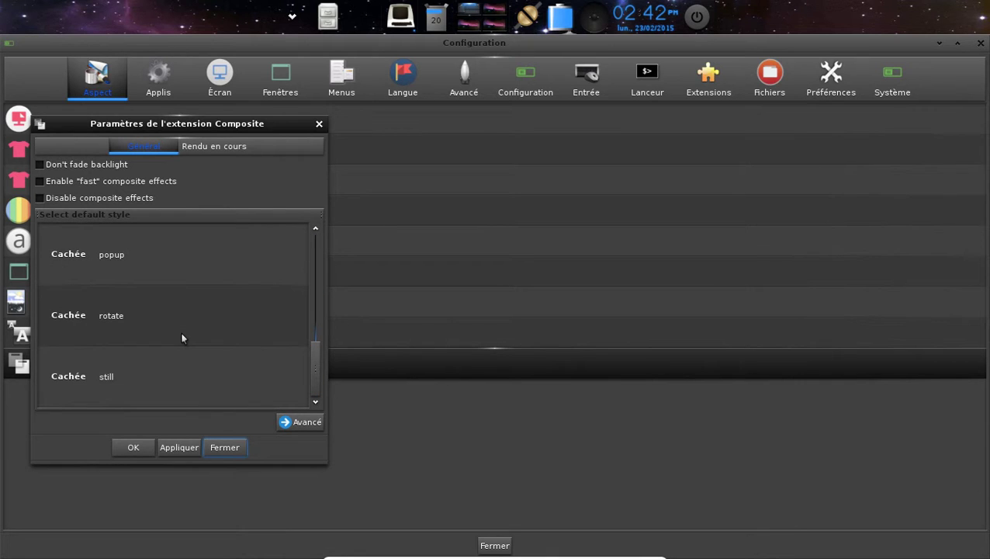
scroll(221, 351, up, 6)
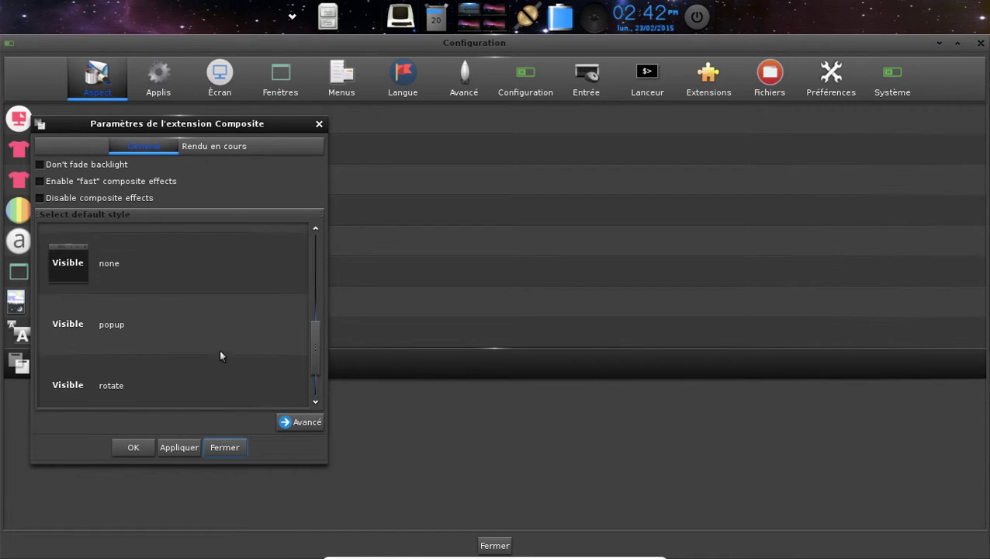
click(227, 447)
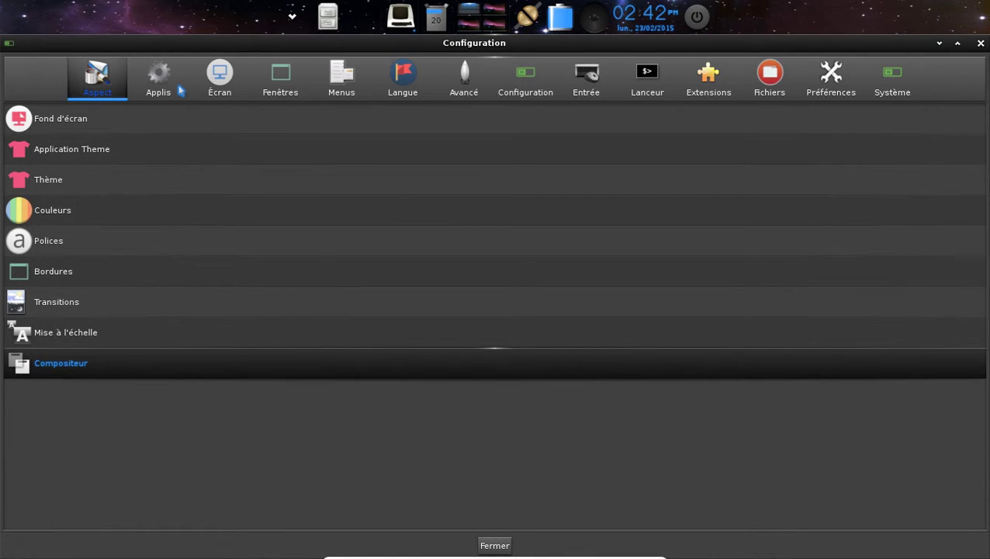
- Look through the Applis, Écran, Fenêtres, Menus, Langue and Avancé settings categories
click(178, 90)
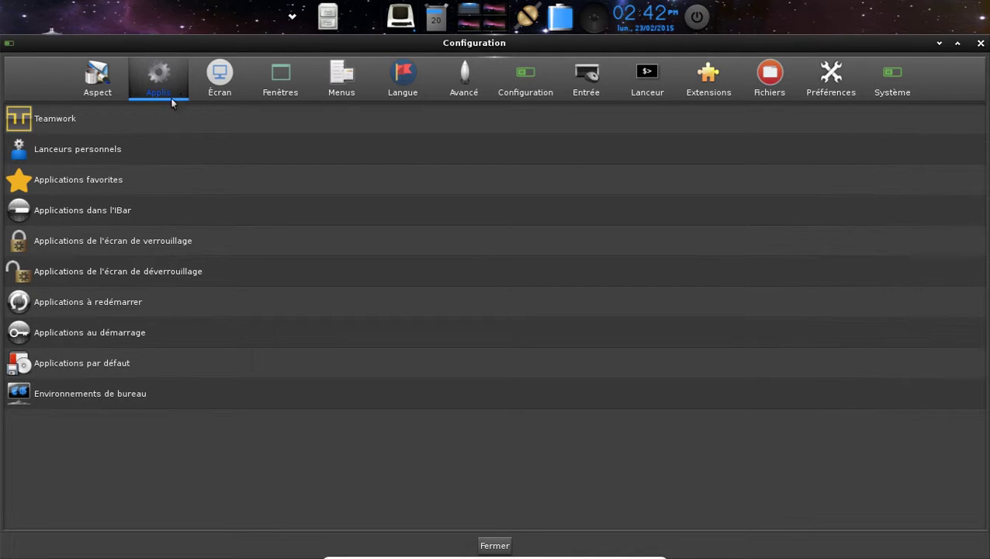
click(220, 88)
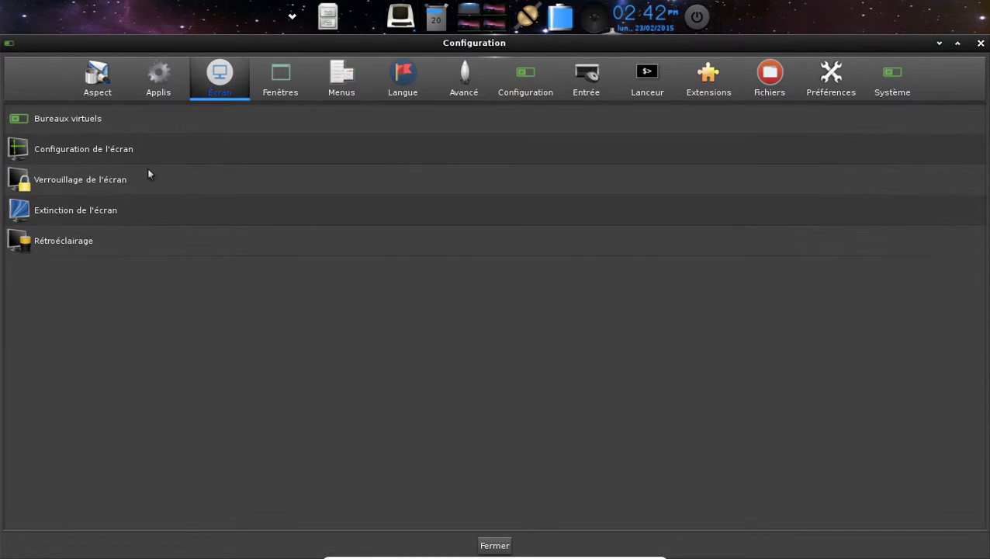
click(280, 91)
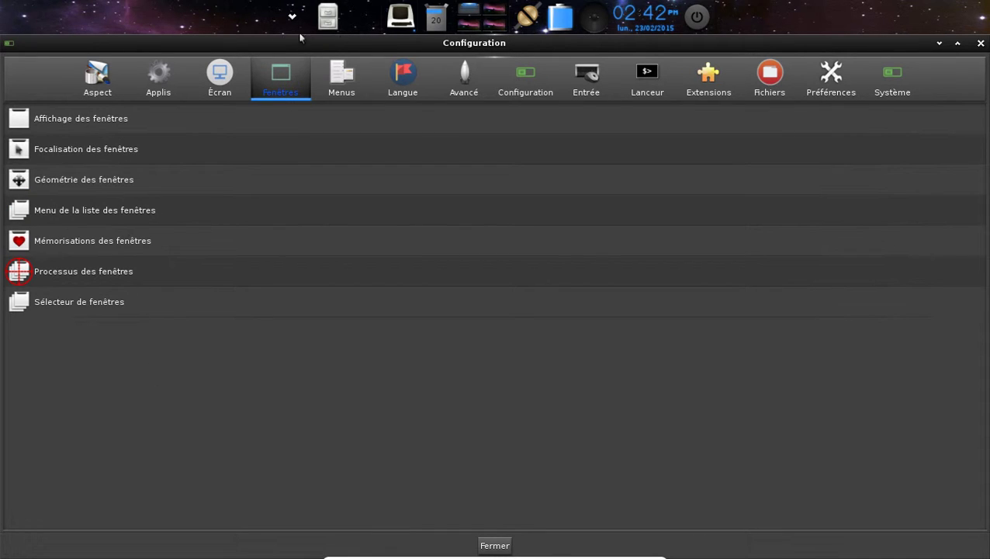
click(332, 91)
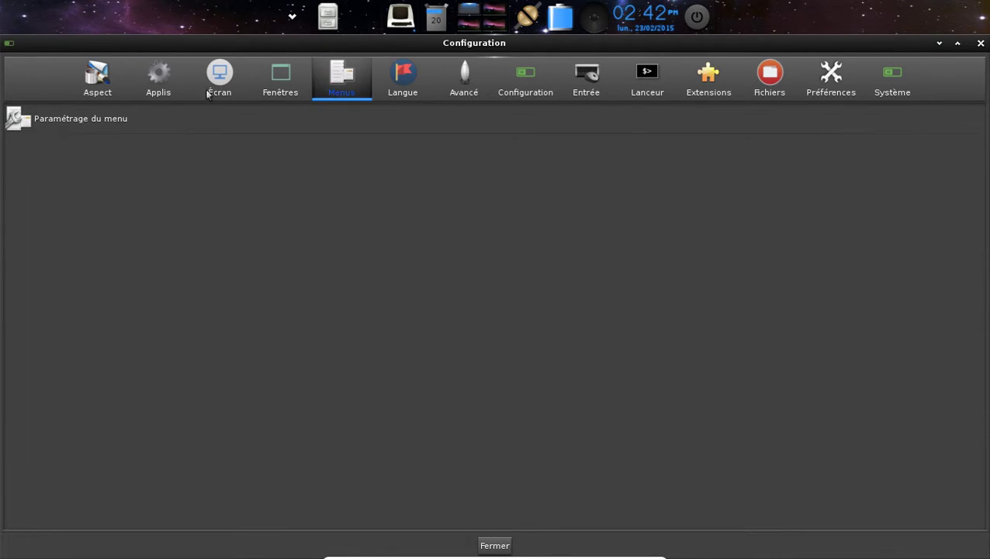
click(410, 91)
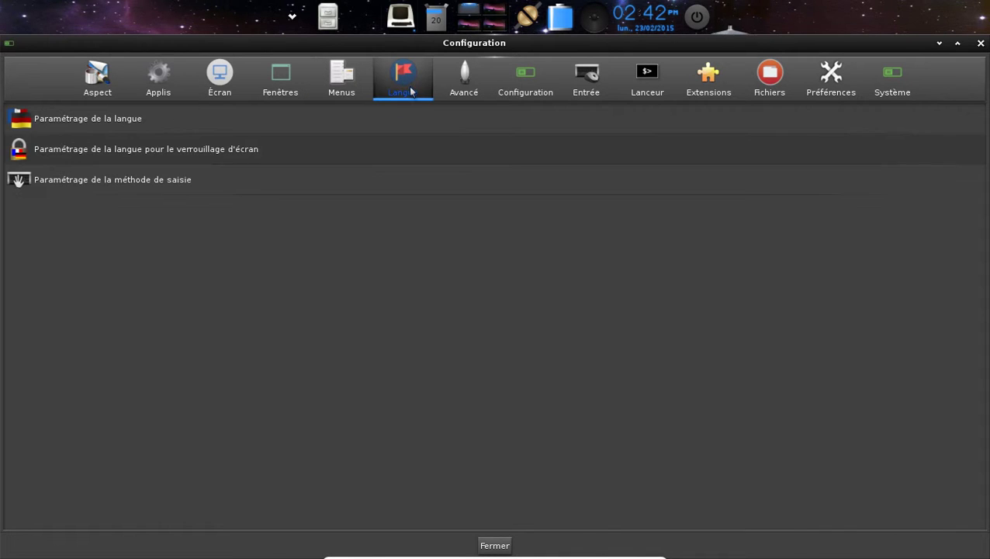
click(463, 86)
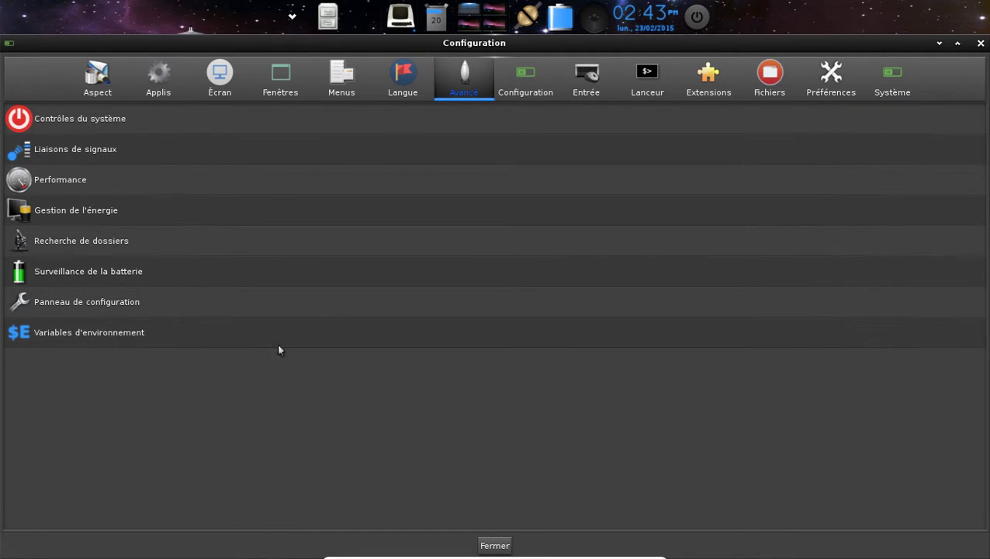
- Look through the Configuration, Entrée, Extensions and Lanceur settings categories
click(528, 92)
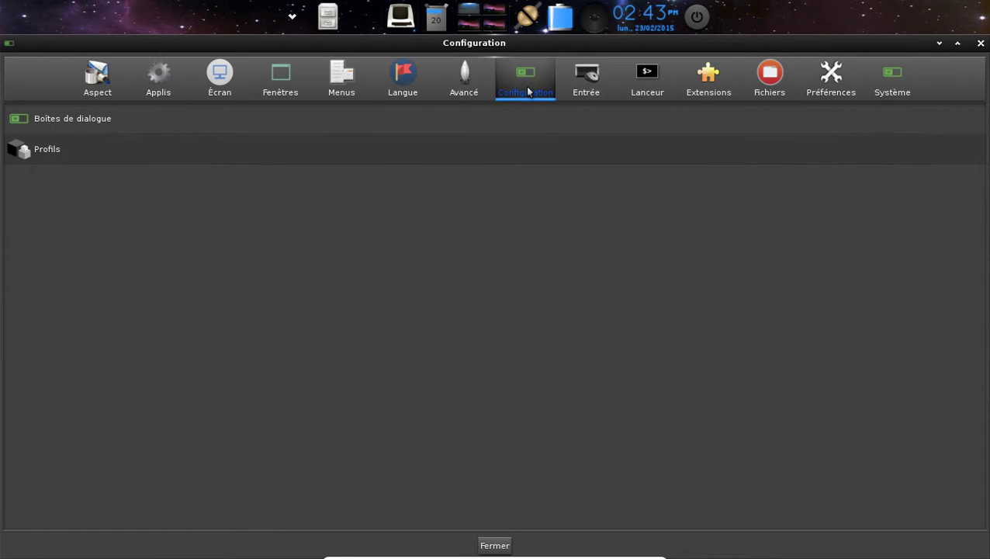
click(583, 76)
click(640, 80)
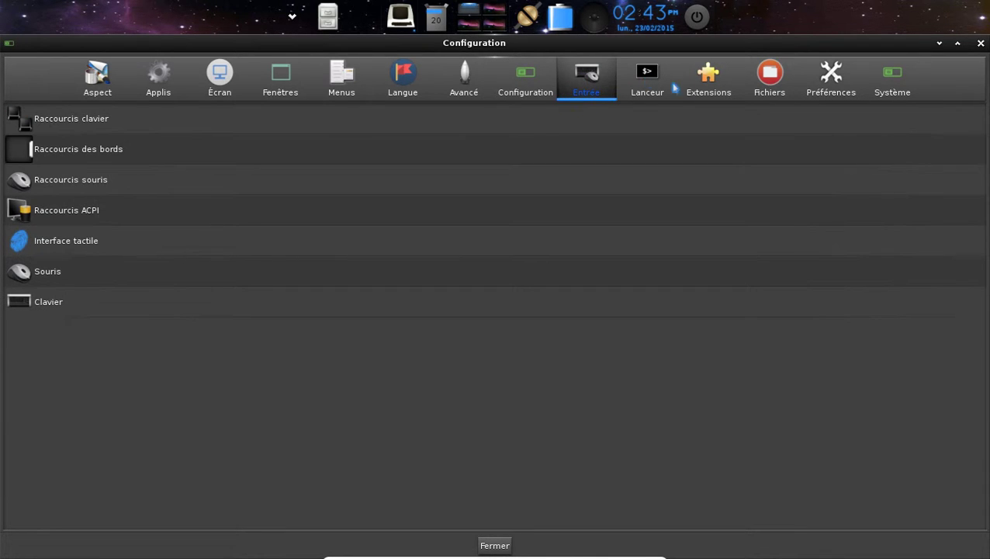
click(704, 85)
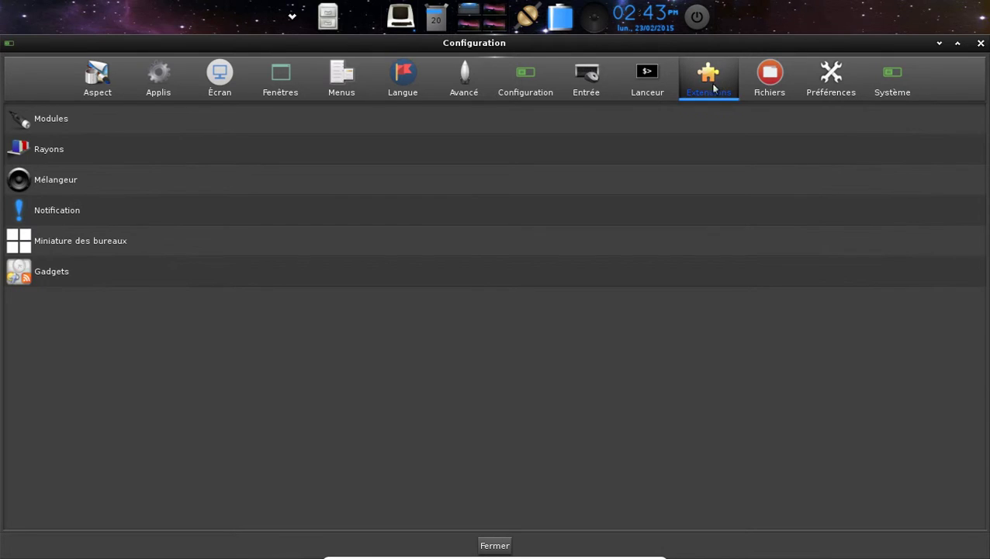
click(653, 90)
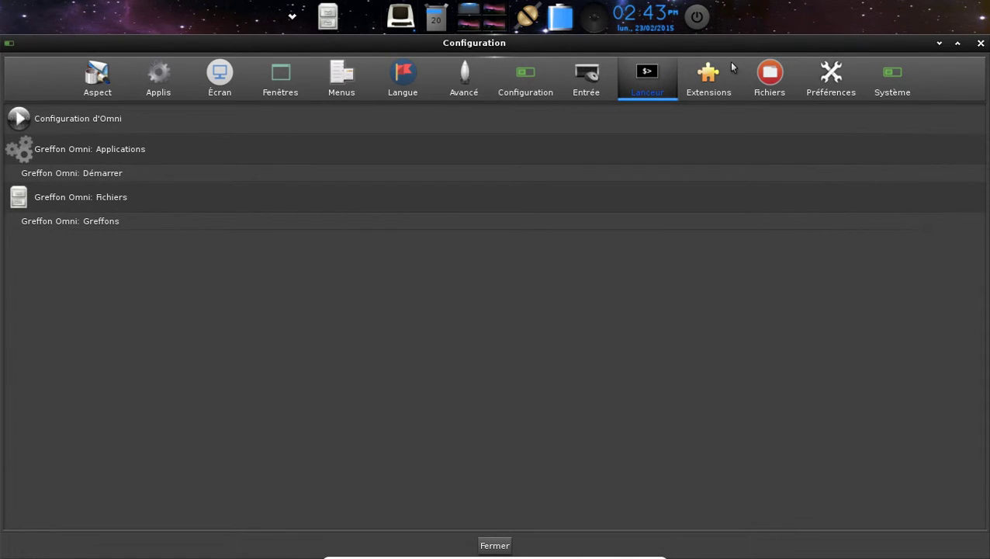
- Check the desktop gadget settings under Extensions, and review the Fichiers, Préférences and Système categories
click(714, 84)
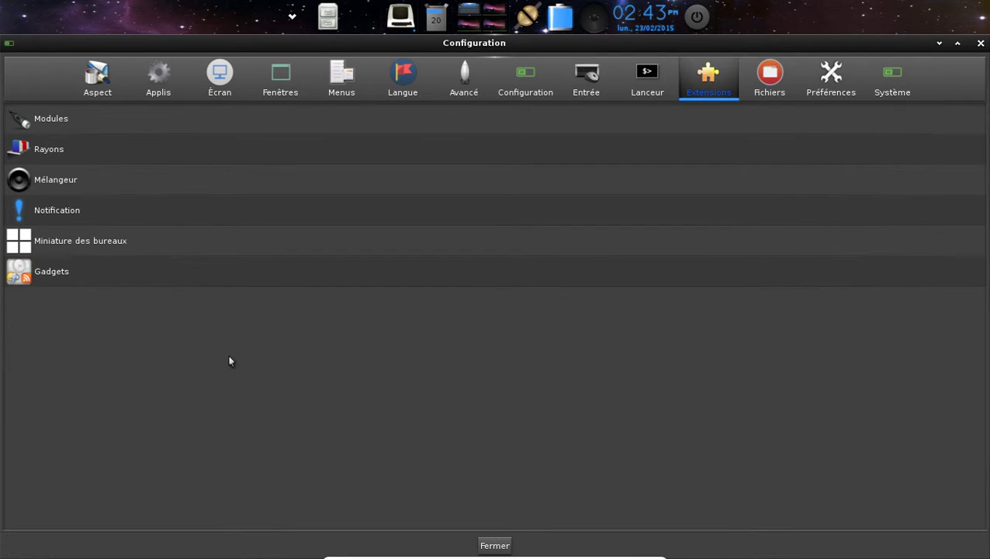
double_click(130, 268)
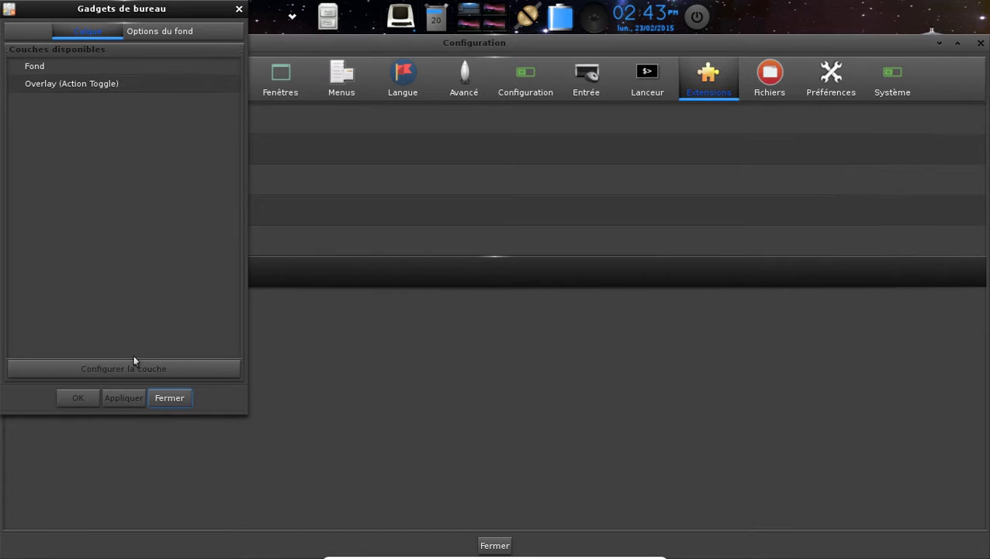
click(174, 398)
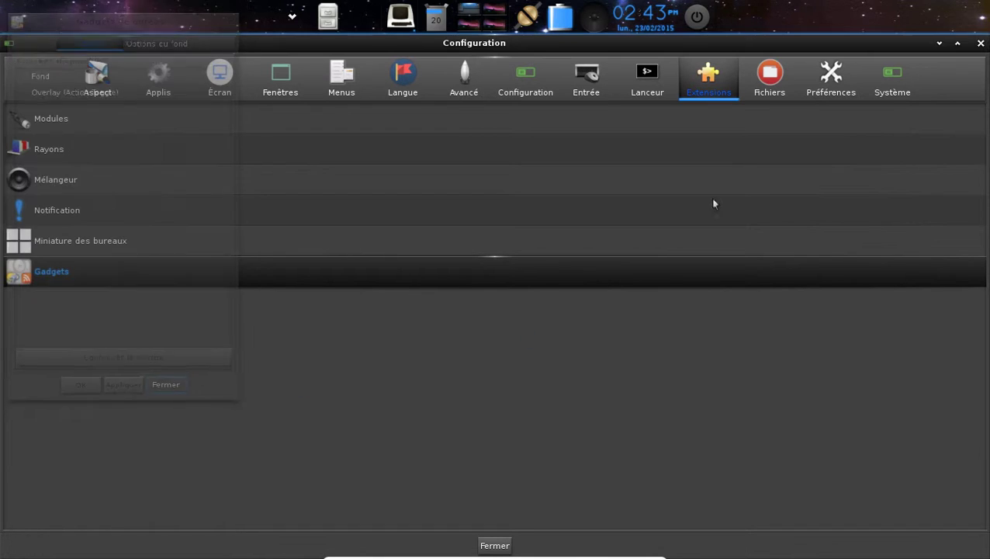
click(772, 91)
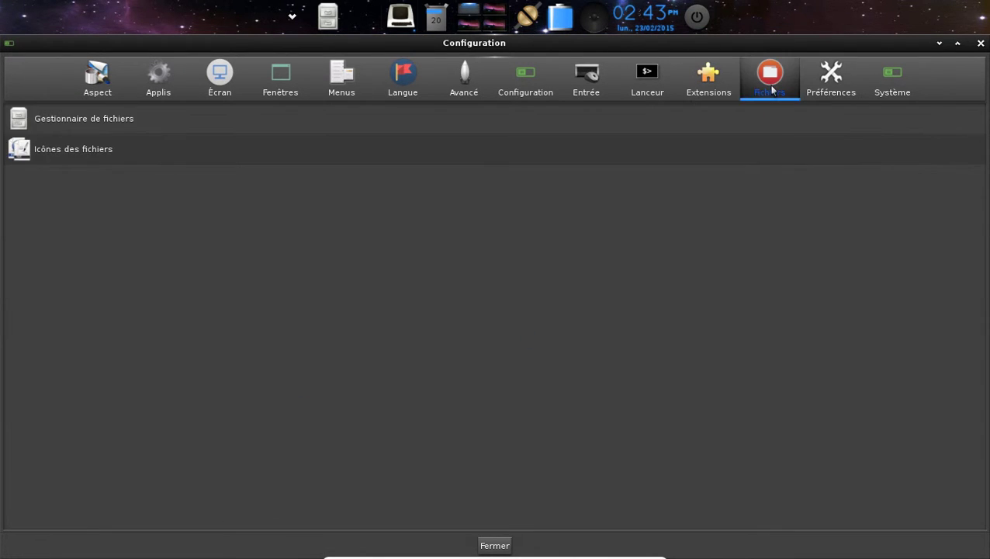
click(818, 83)
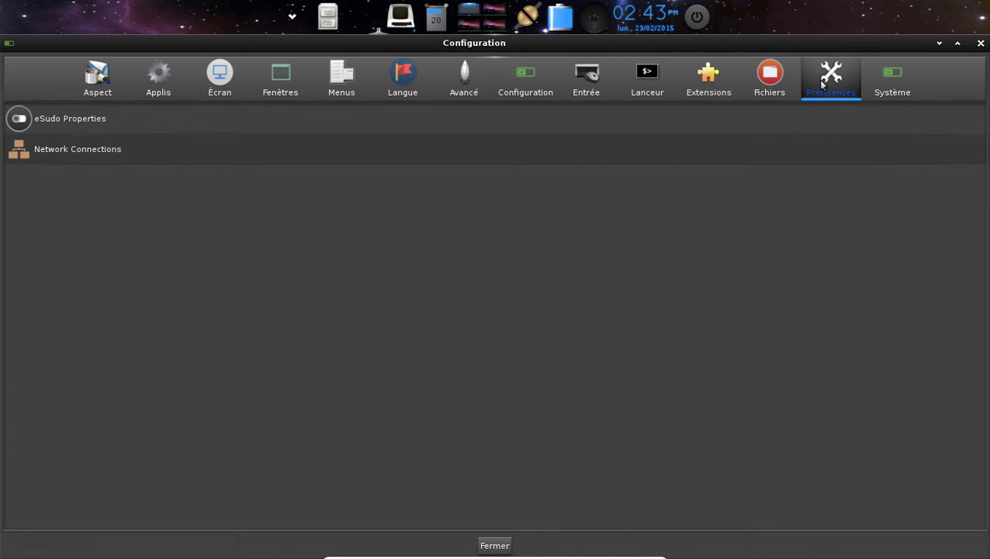
click(896, 86)
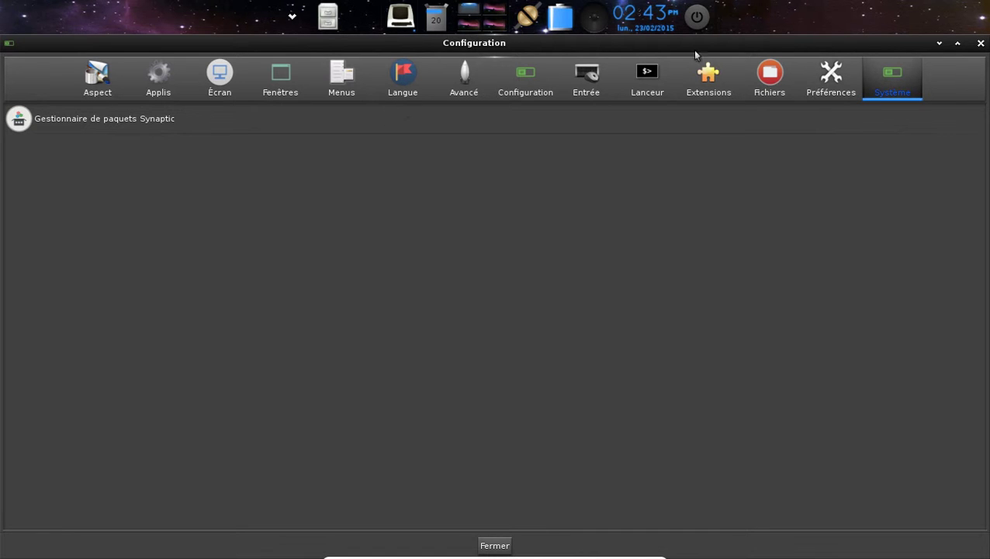
- Close the Configuration window and move the terminal window aside on the desktop
click(979, 45)
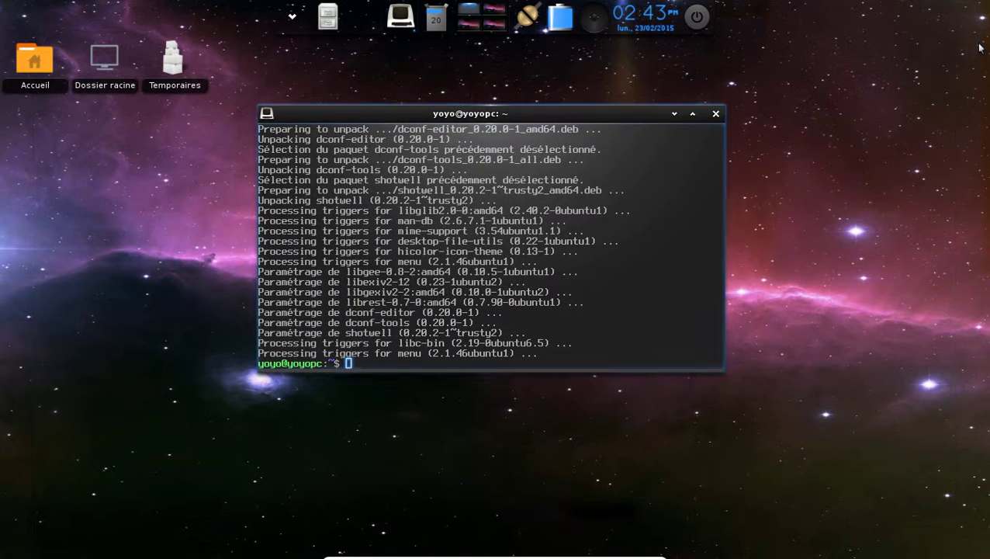
drag(372, 115, 508, 127)
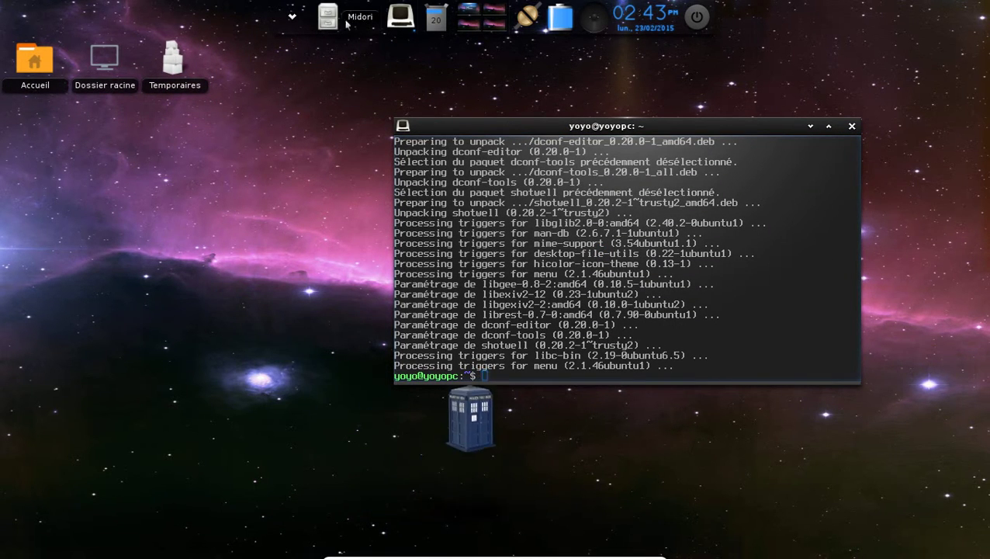
- Check the Graphisme application category for the Shotwell photo manager without launching it
click(292, 17)
mouse_move(349, 58)
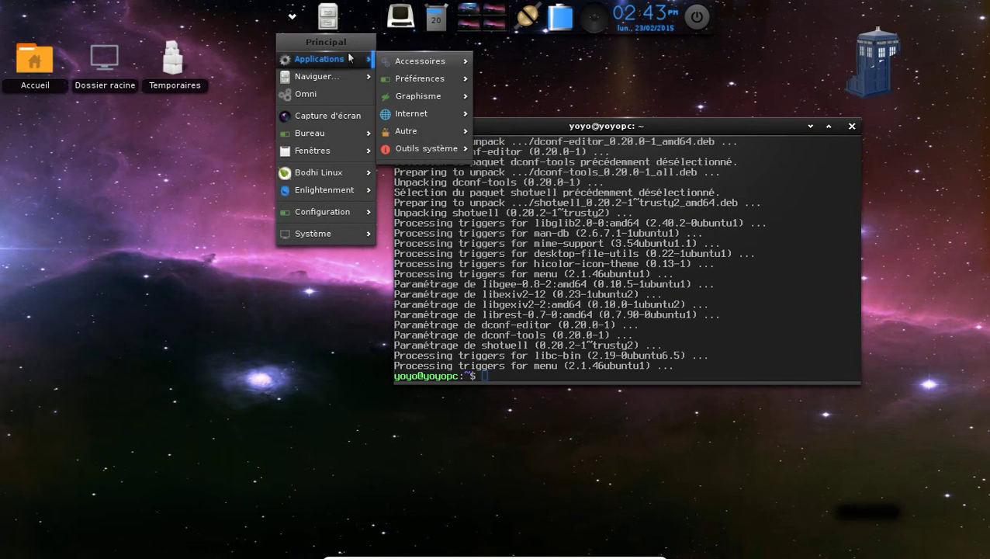
mouse_move(440, 99)
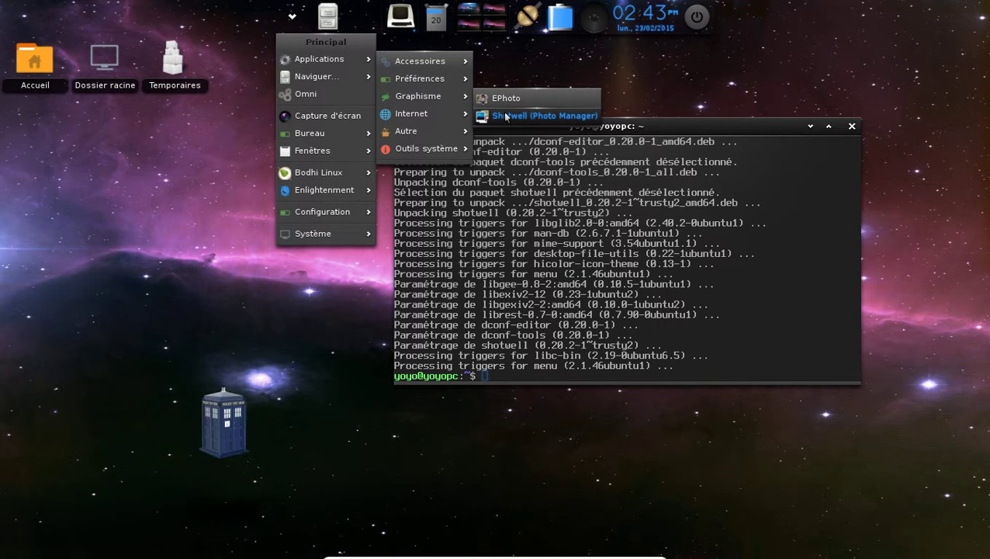
click(597, 380)
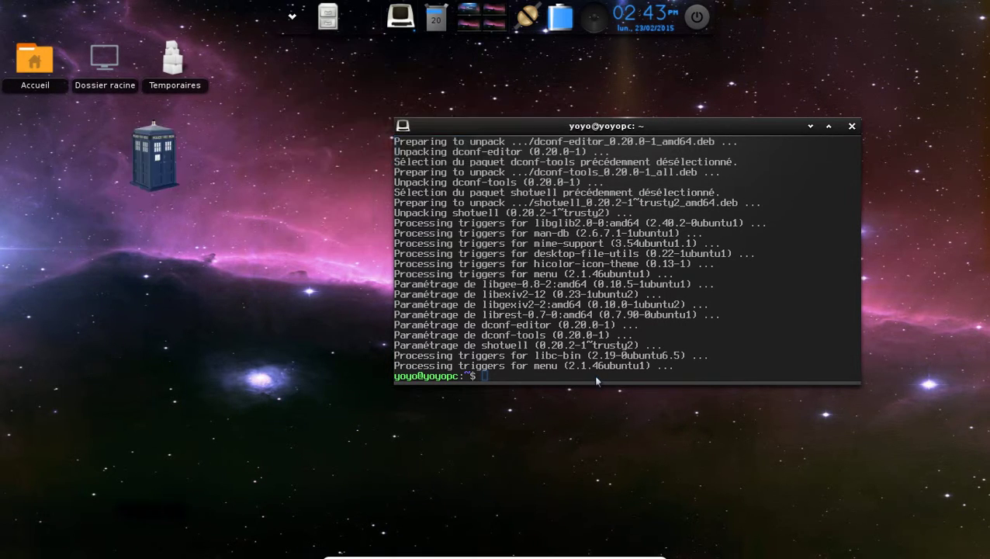
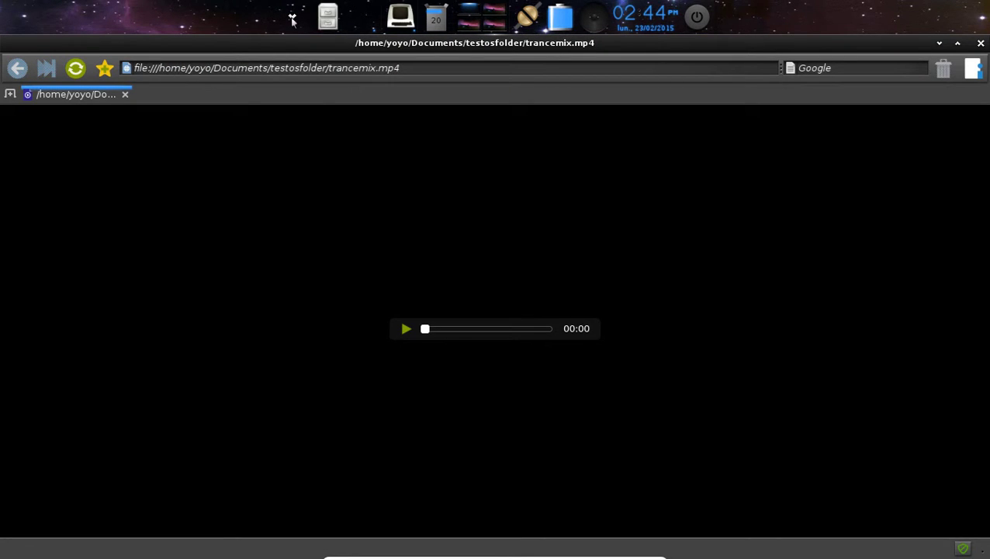
- Launch the ePad text editor from the Accessoires applications and move its window over the middle of the browser
click(292, 20)
mouse_move(301, 58)
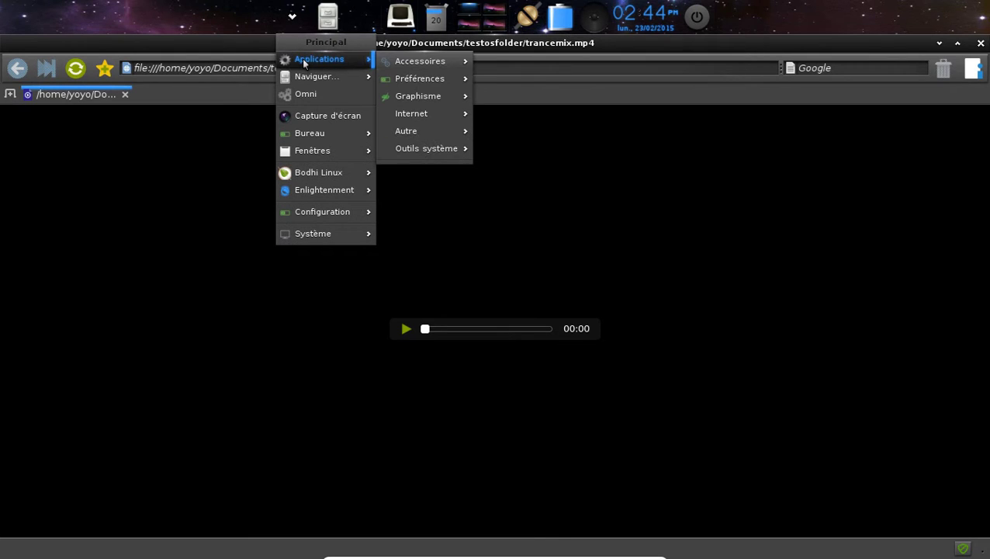
mouse_move(385, 58)
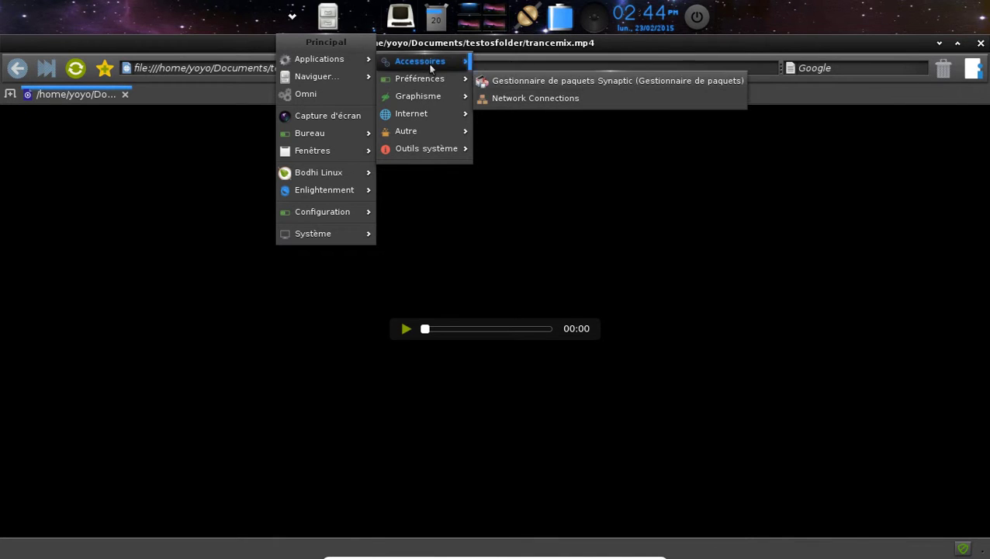
click(493, 63)
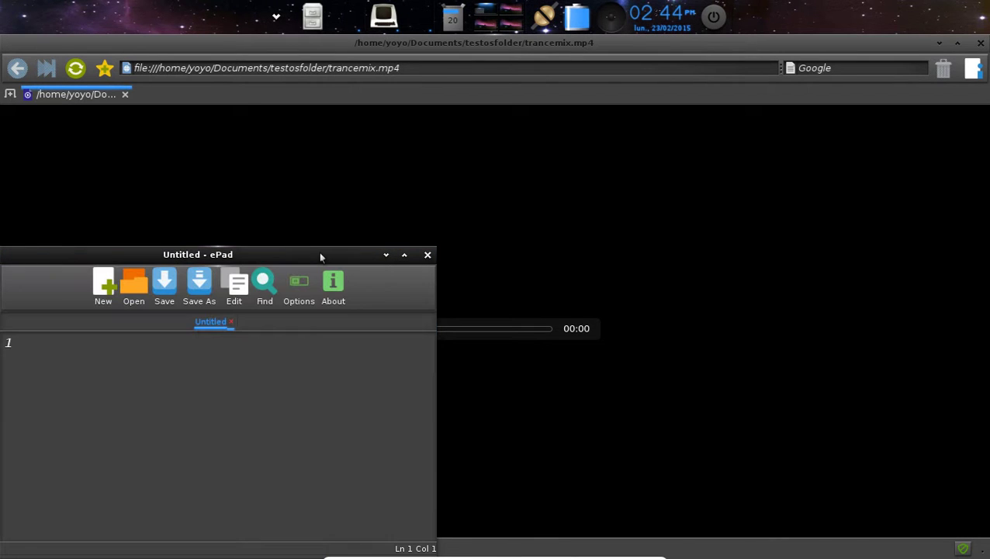
drag(321, 254, 710, 150)
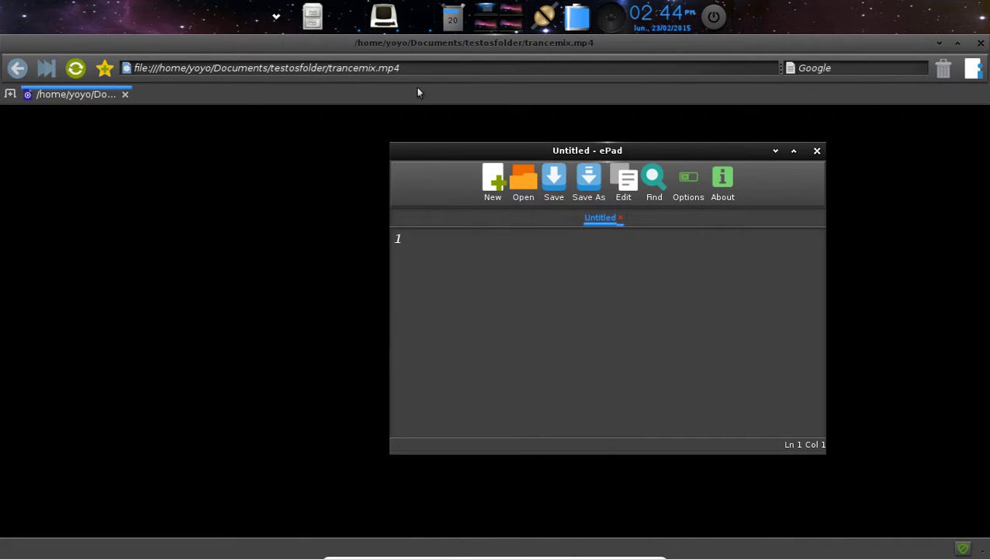
click(436, 67)
key(BackSpace)
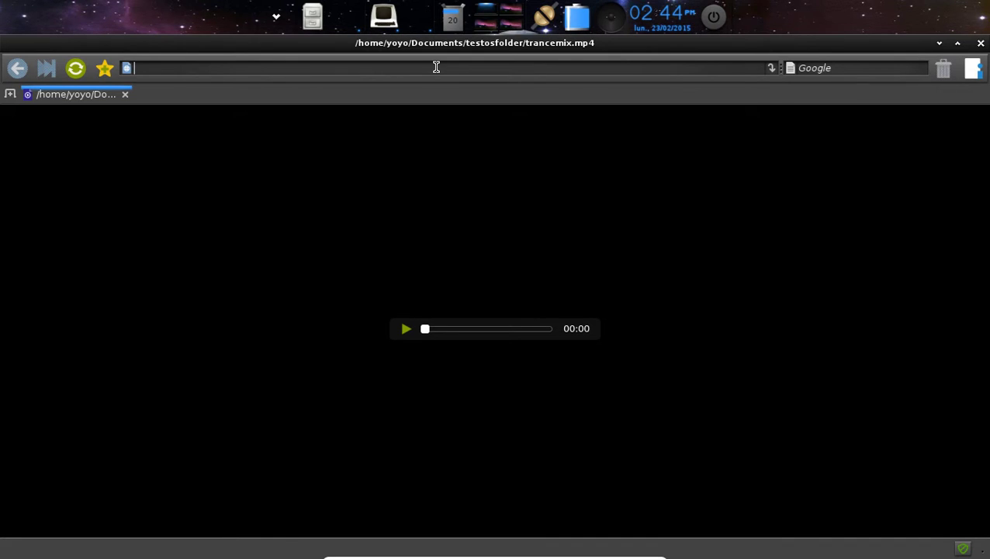
text(www.youtube.com)
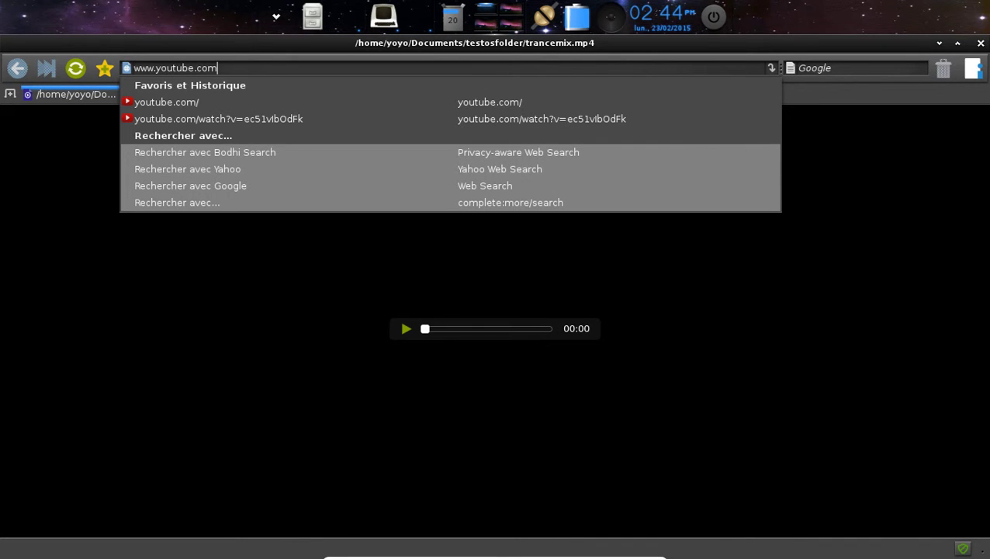
key(Return)
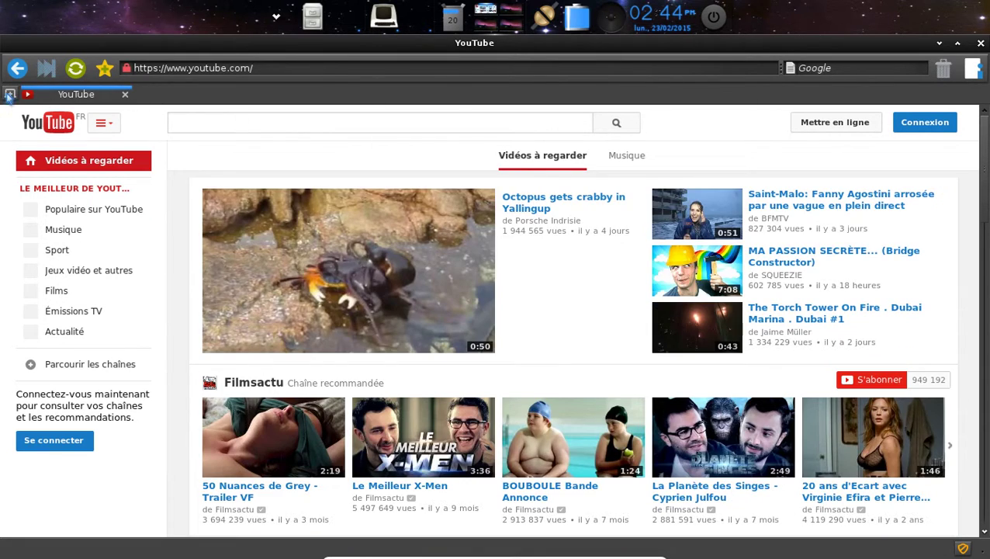
- Open a second browser tab and search Google for "wikipedia"
click(10, 94)
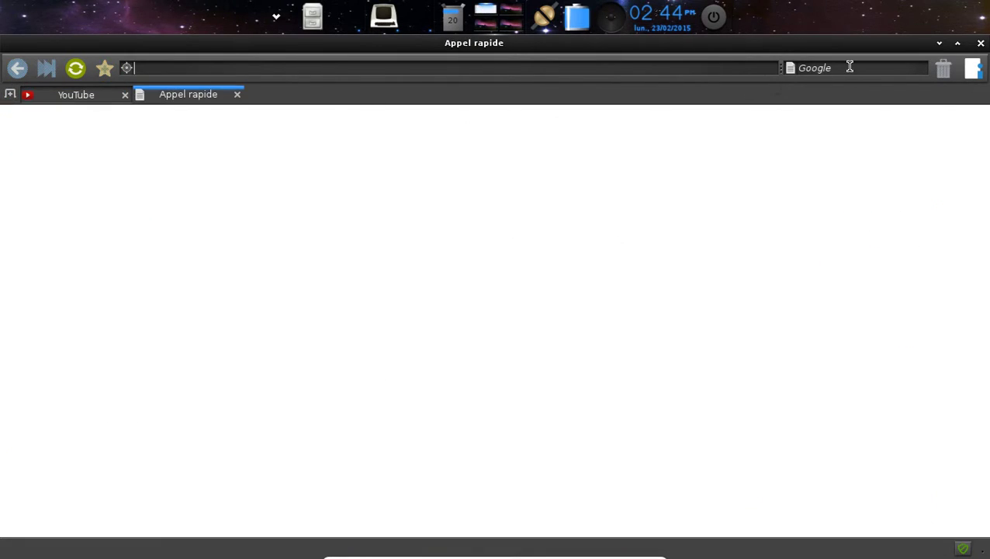
click(849, 66)
text(wikipedia)
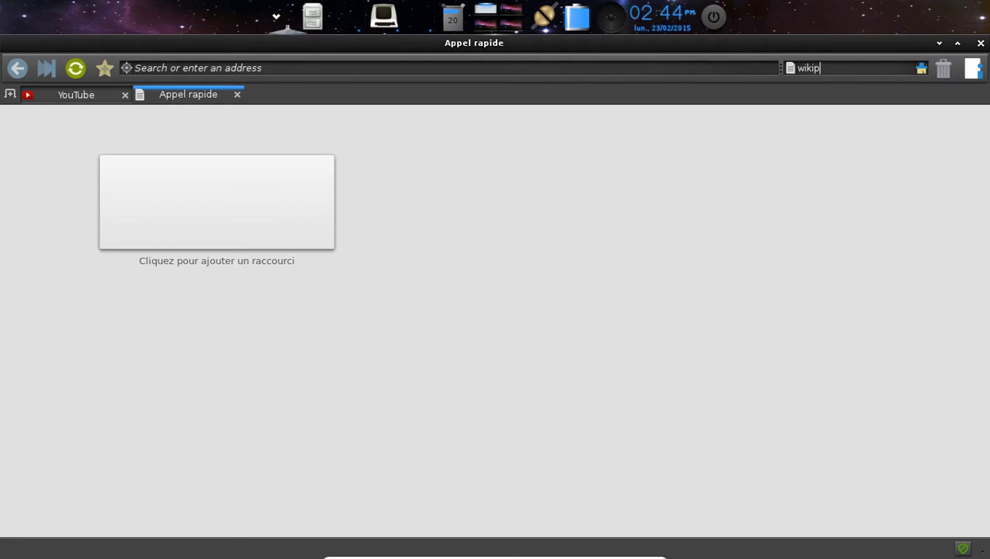
key(Return)
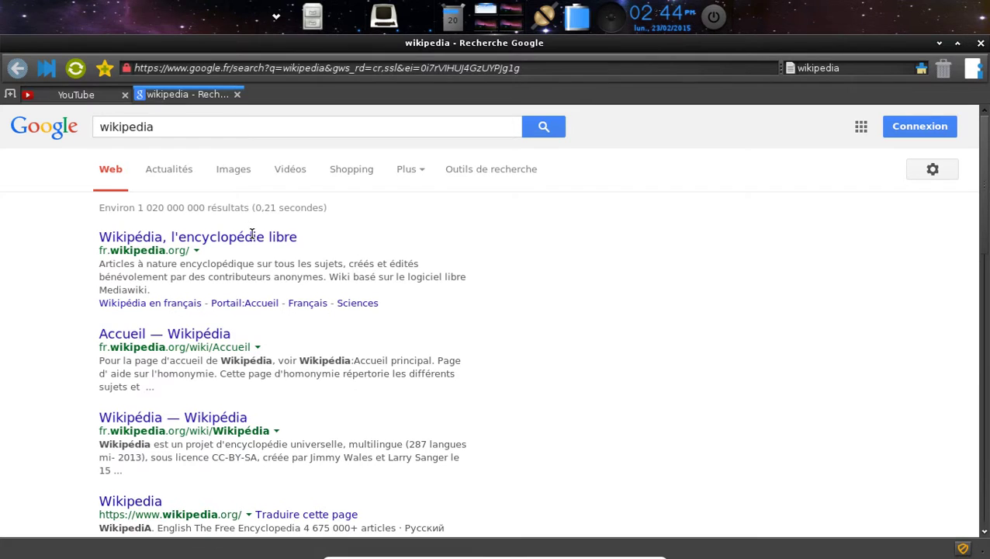
- Return to the YouTube tab and open the "Le Meilleur X-Men" video from the Filmsactu channel
click(77, 95)
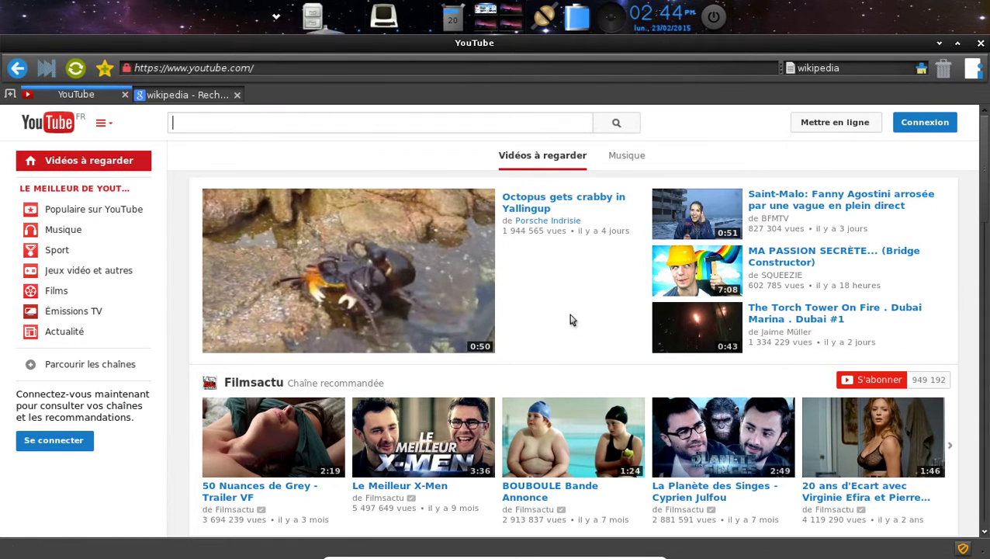
scroll(573, 316, down, 1)
scroll(570, 319, down, 2)
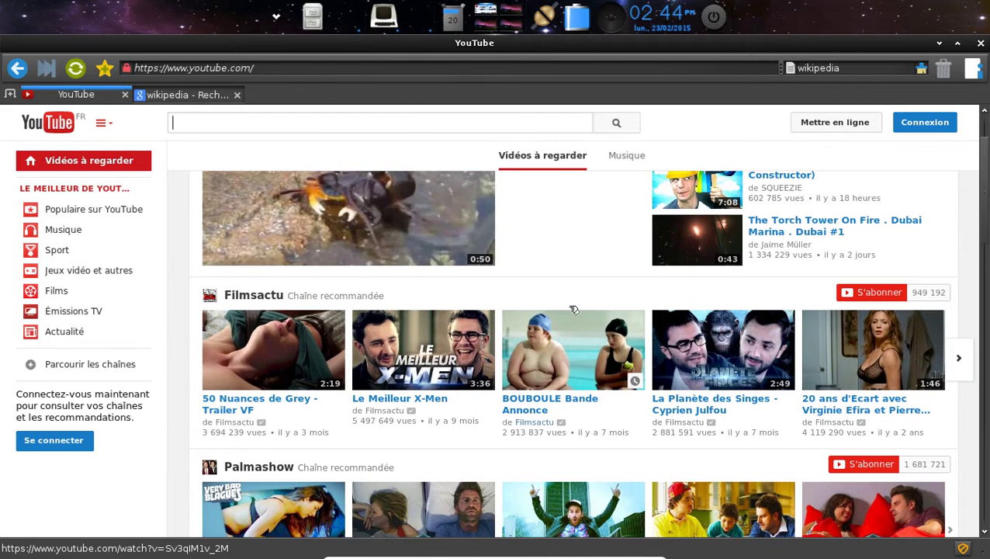
click(449, 338)
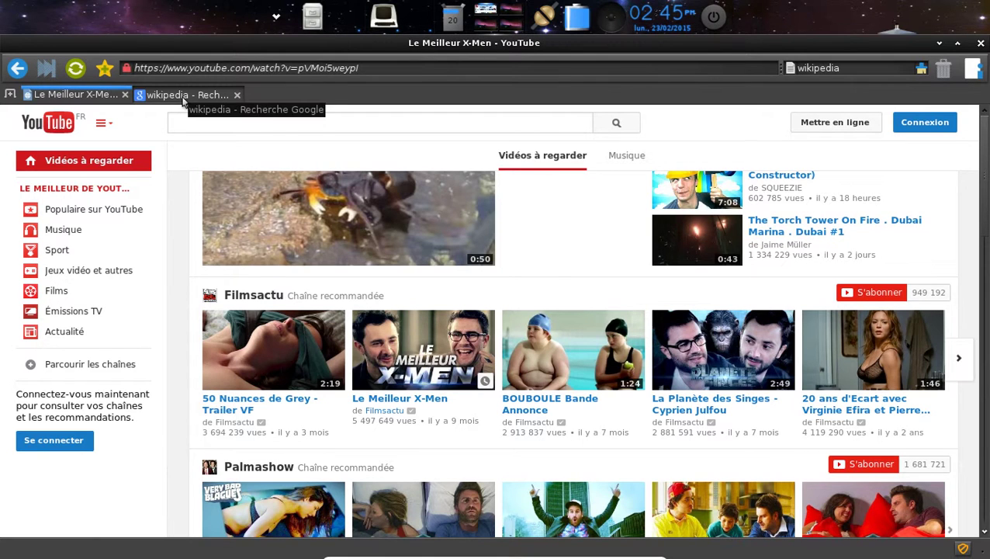
- Switch to the wikipedia search tab, bring the Terminology window forward and run htop in it
click(184, 101)
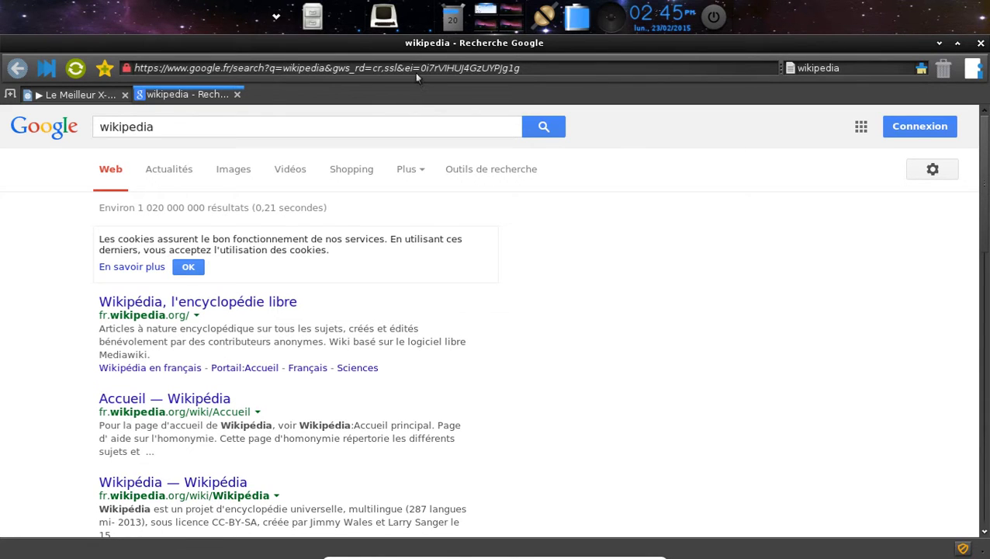
mouse_move(395, 37)
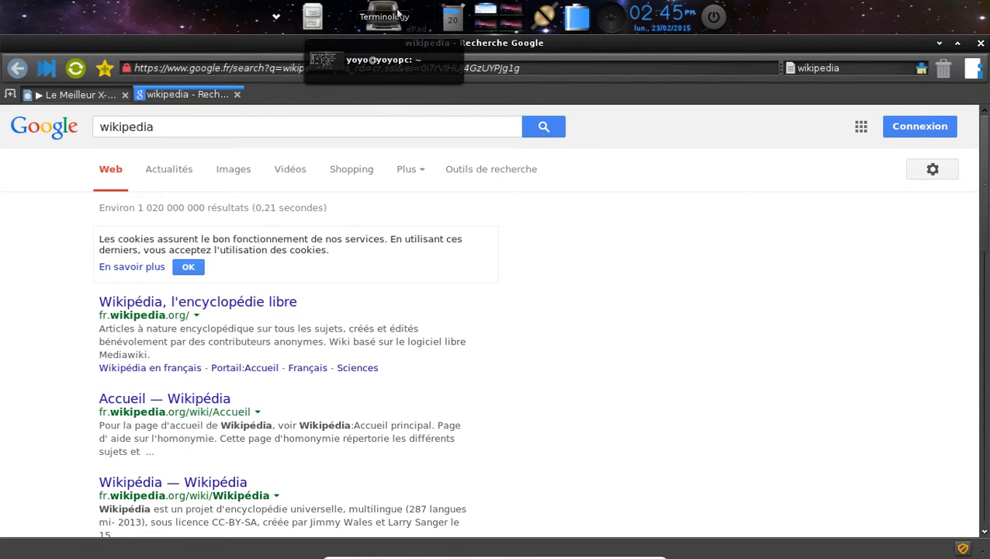
click(387, 62)
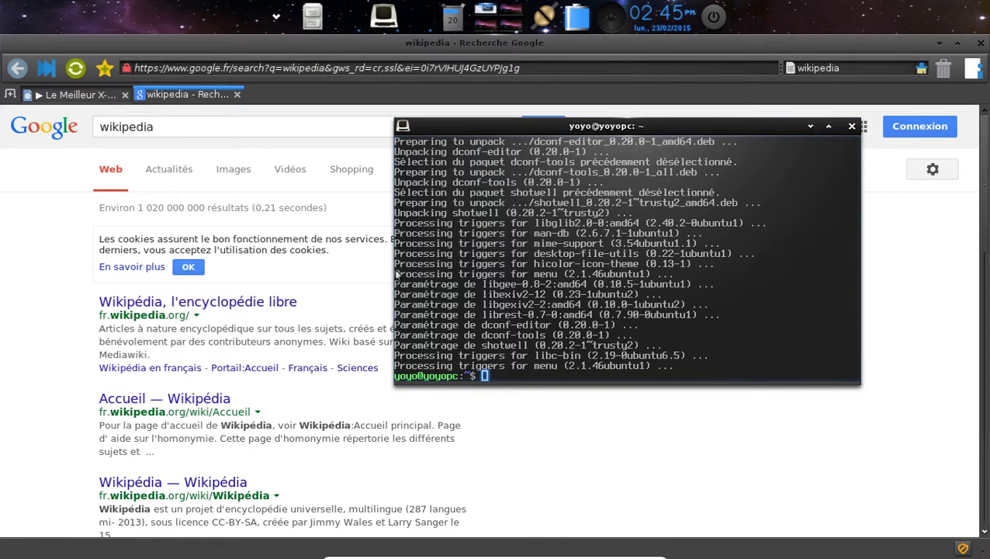
text(htop)
key(Return)
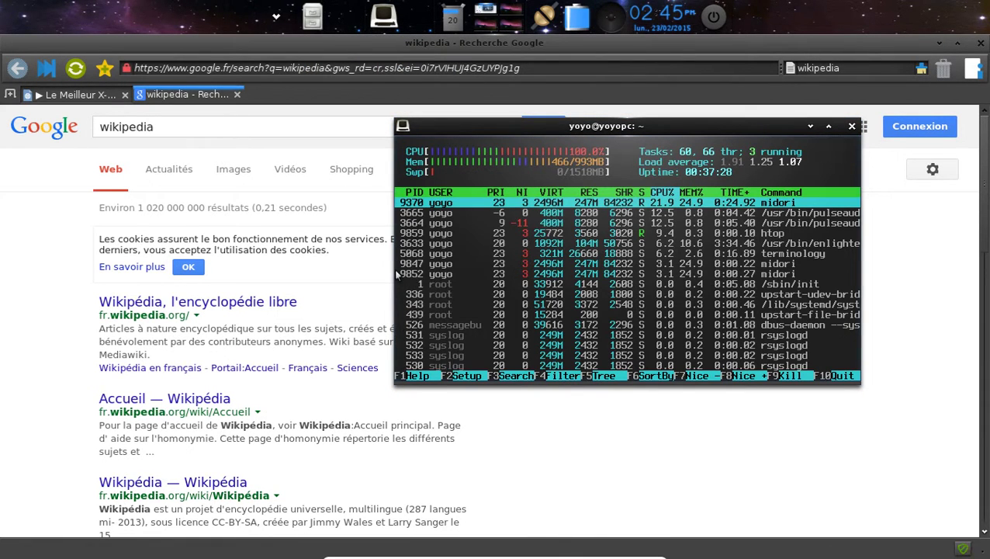
- Reposition the htop window over the search results and bring up ePad behind it
drag(665, 125, 426, 147)
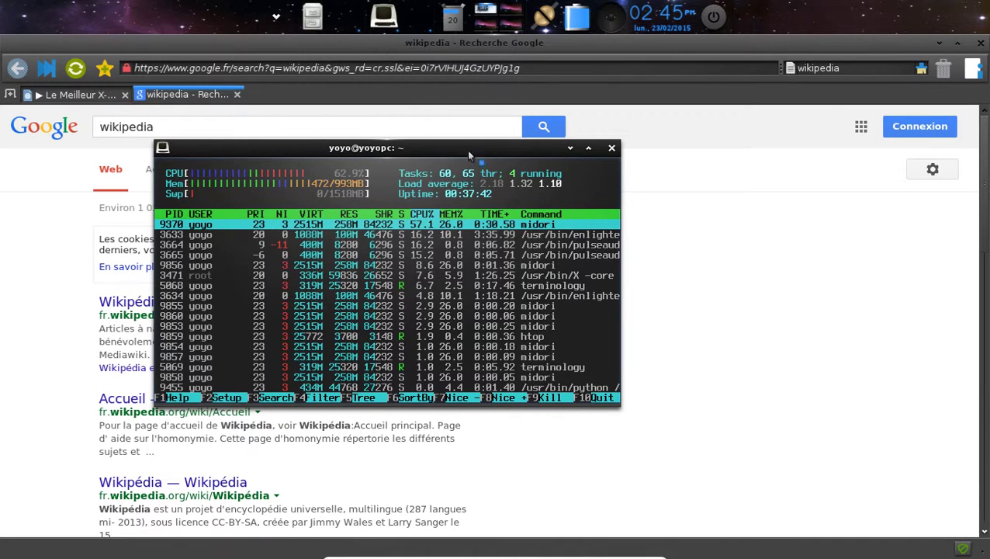
drag(445, 147, 489, 159)
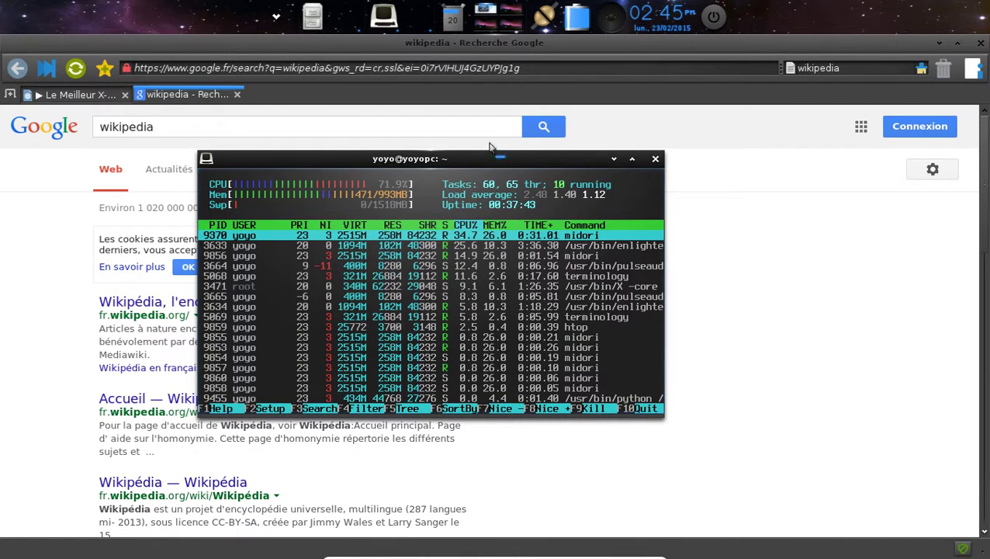
mouse_move(429, 31)
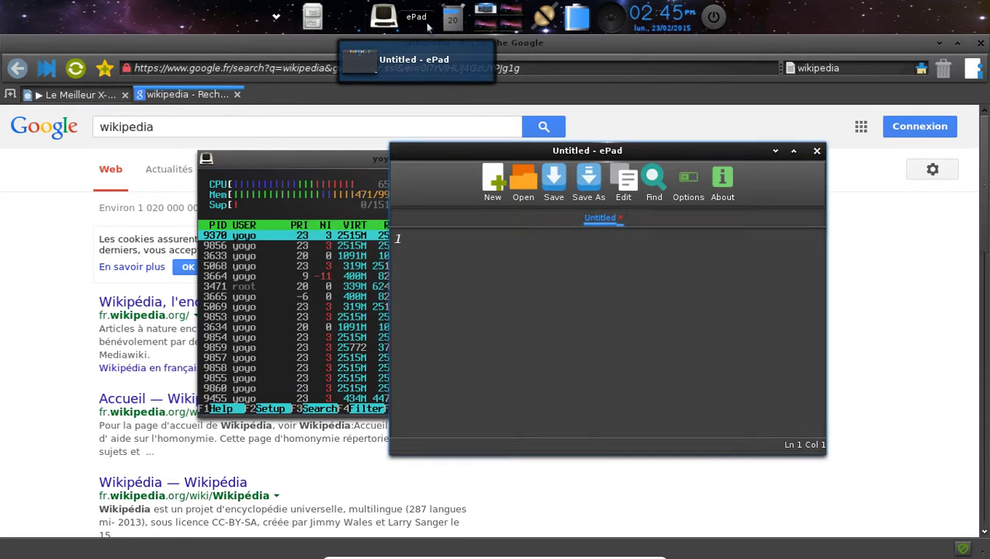
click(338, 162)
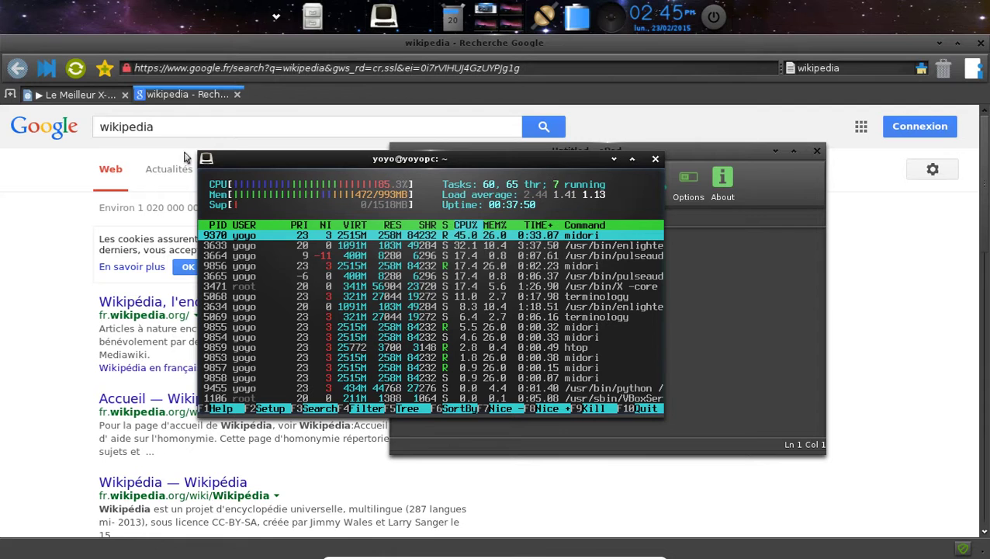
- Close the YouTube video tab and bring the htop terminal back to the front to check memory use
click(124, 93)
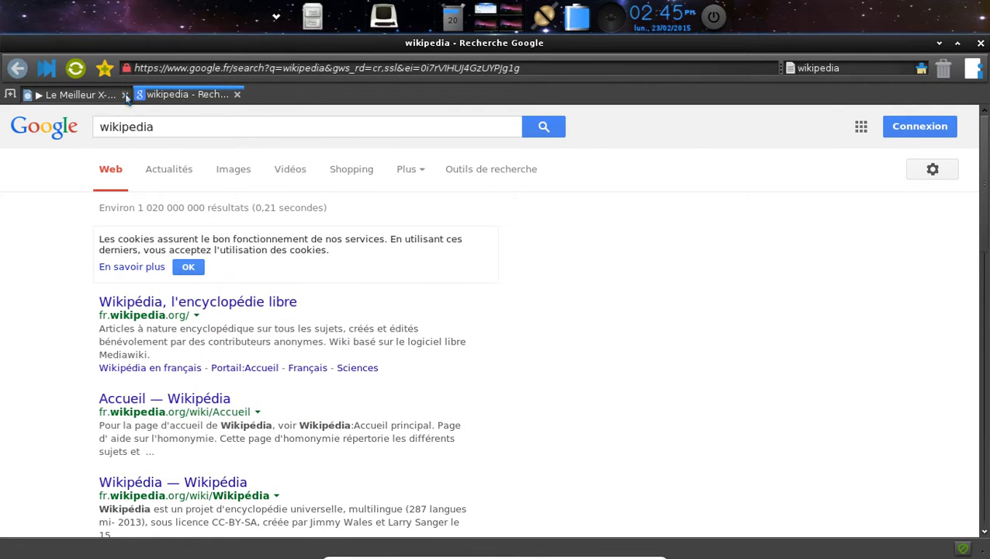
click(124, 93)
mouse_move(388, 22)
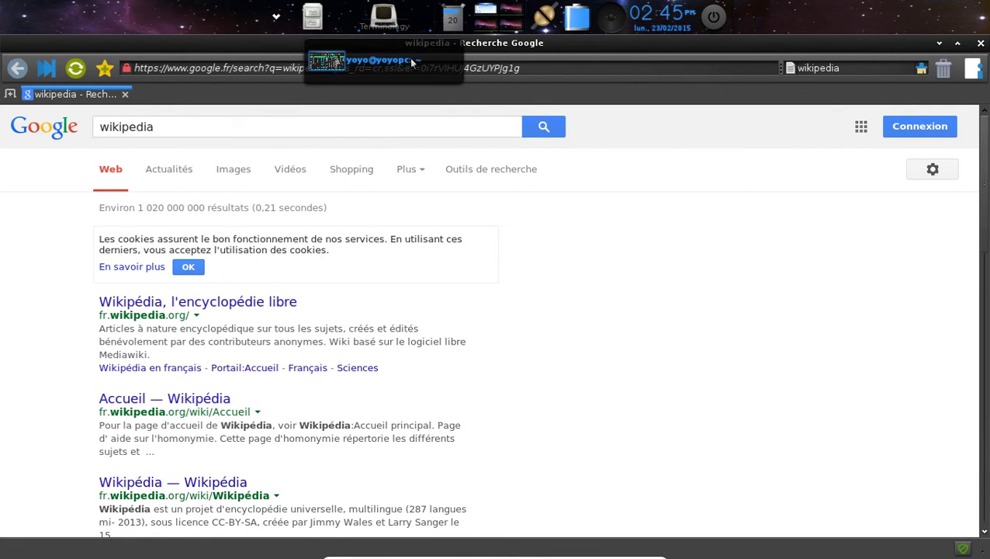
click(409, 59)
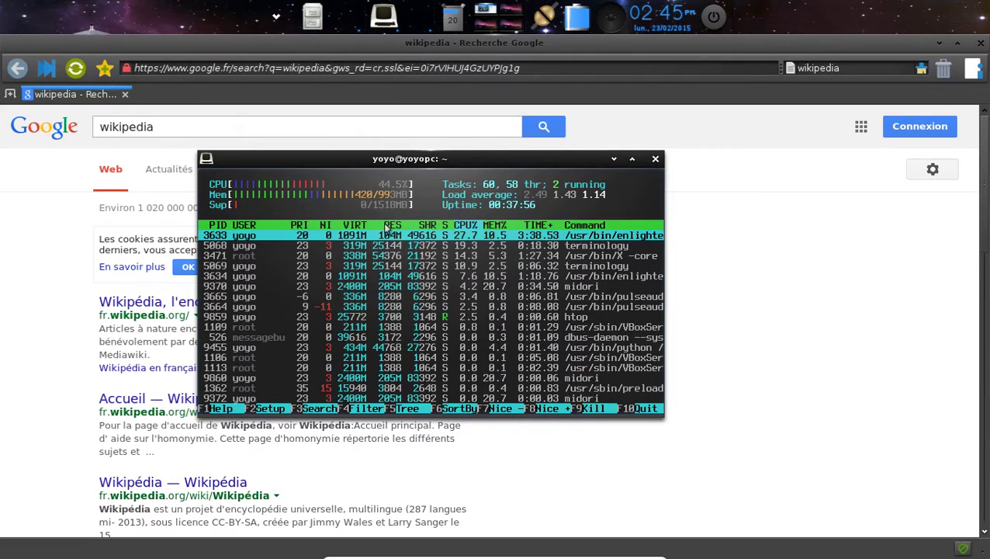
- Close the browser and ePad, moving the htop window aside so it alone stays open
click(979, 44)
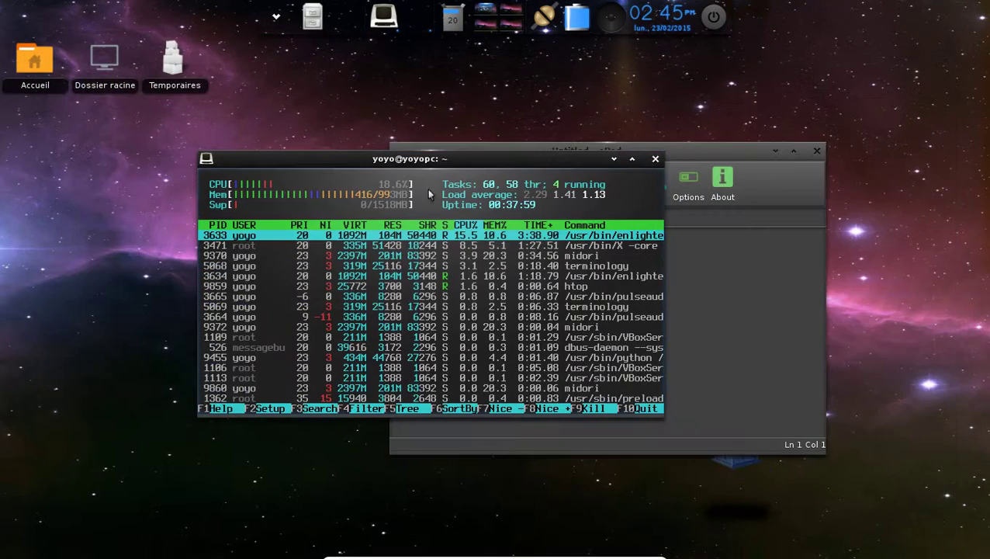
drag(456, 158, 387, 136)
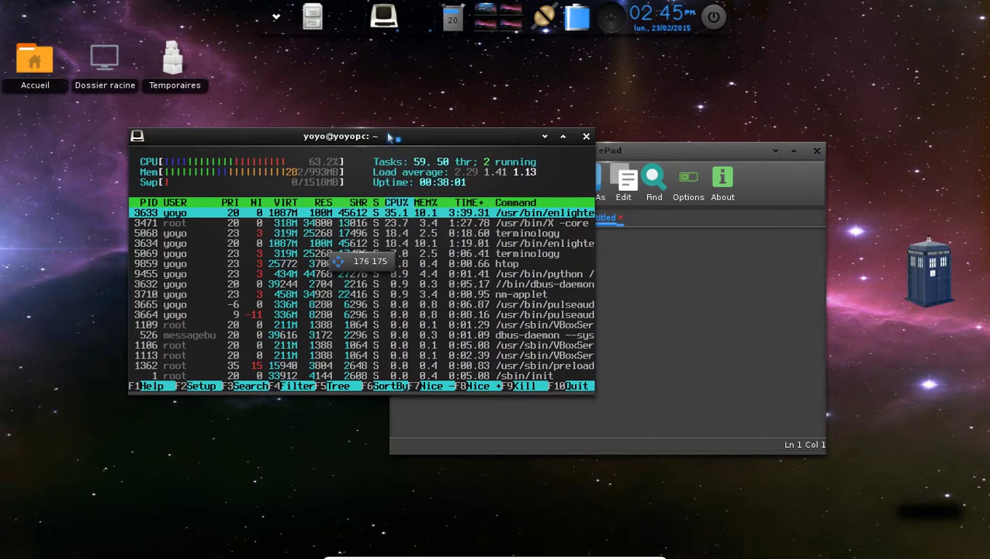
click(816, 152)
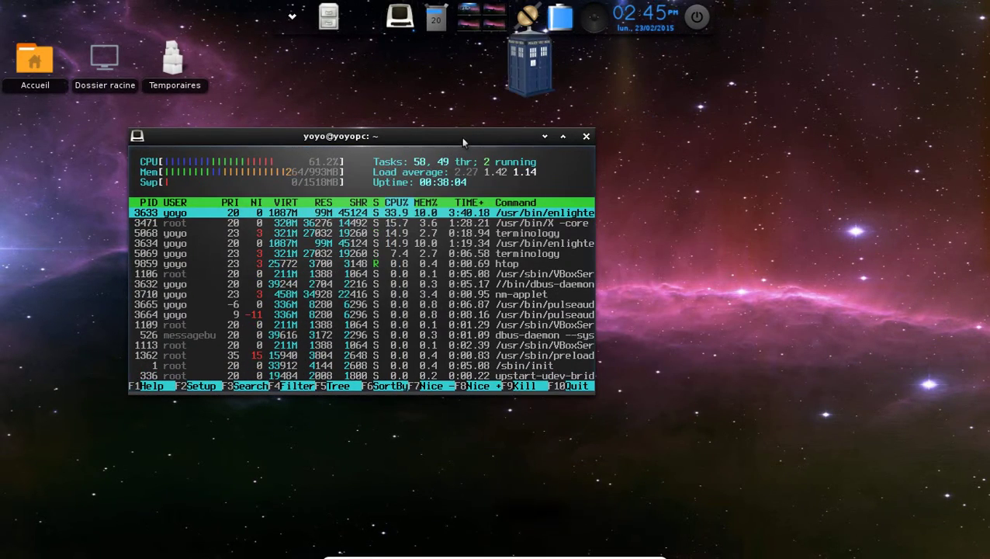